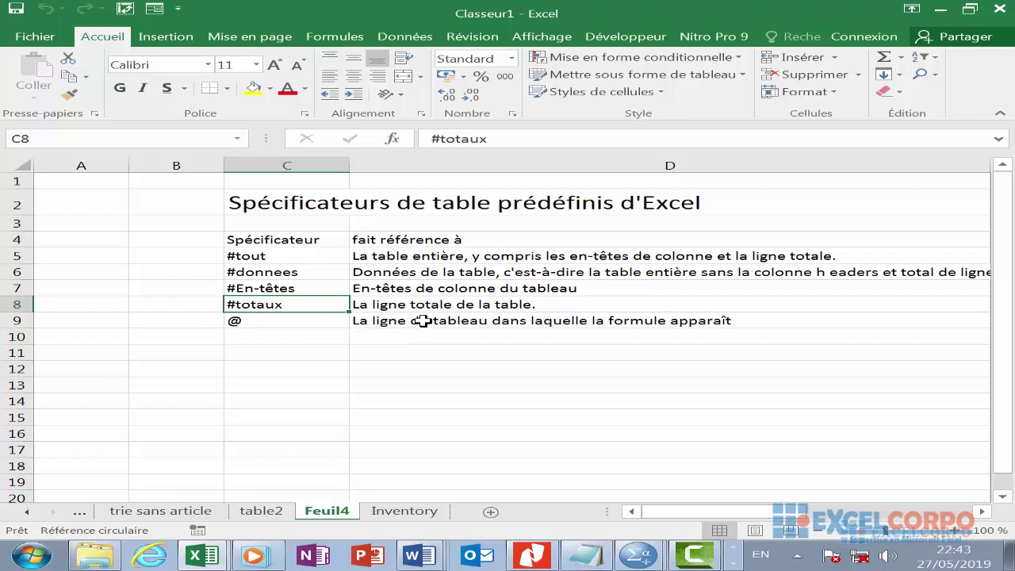
Move from the Feuil4 sheet to the Inventory sheet with Ctrl+Page Down
key("ctrl+Page_Down")
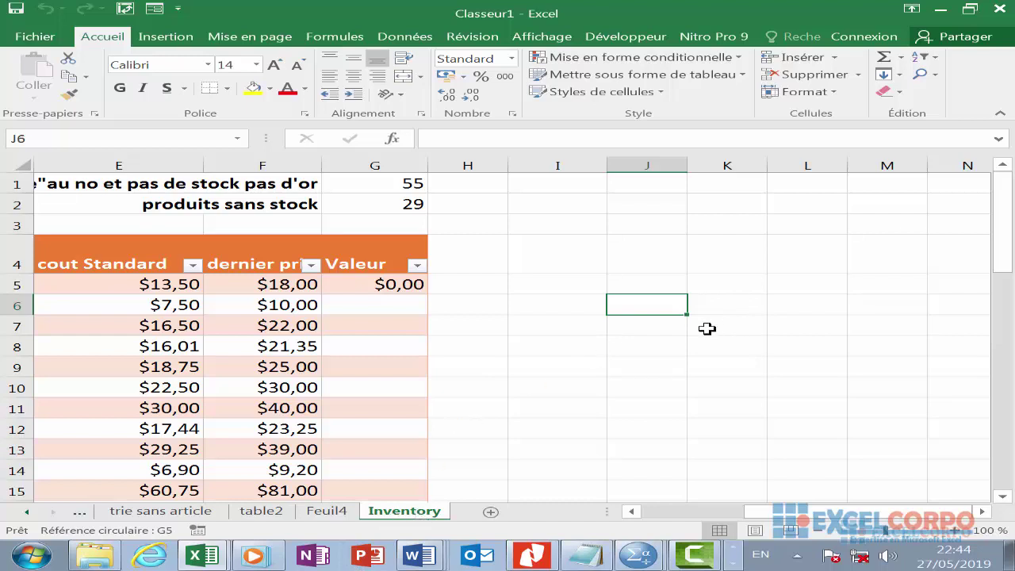
Enter =NB(Inventory) in J6, which returns 0, then clear the cell again
type("=")
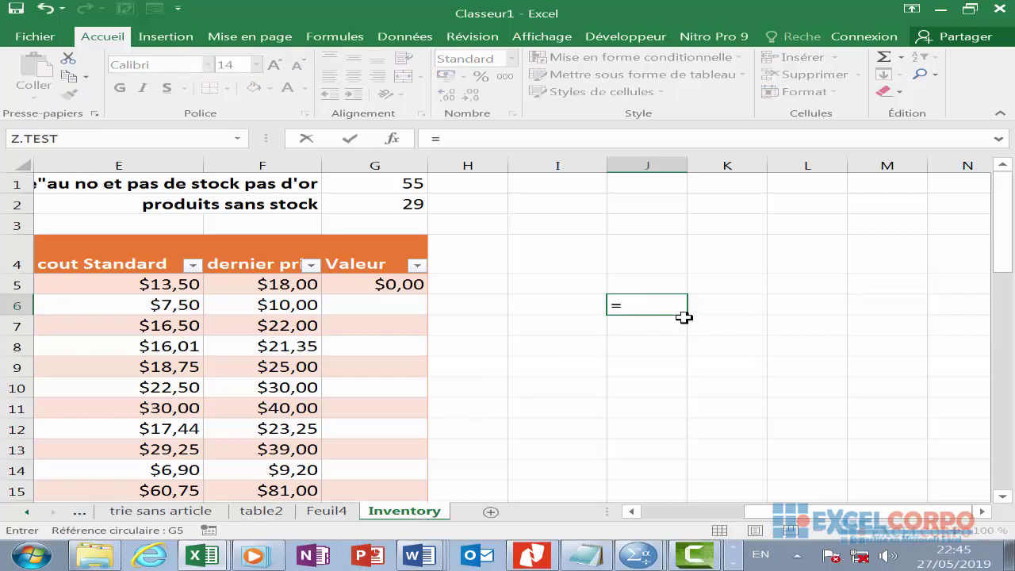
type("n")
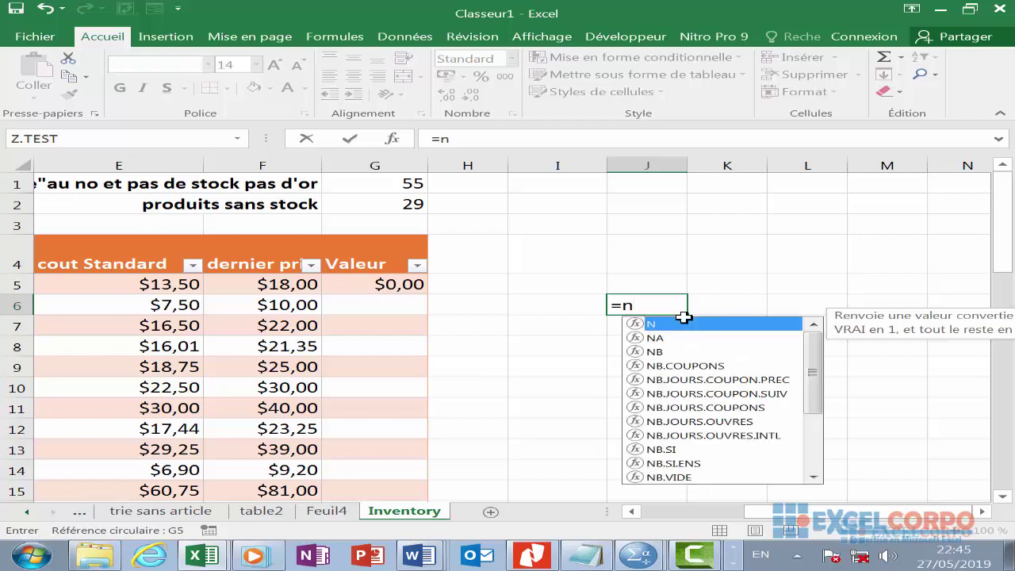
type("b")
double_click(680, 326)
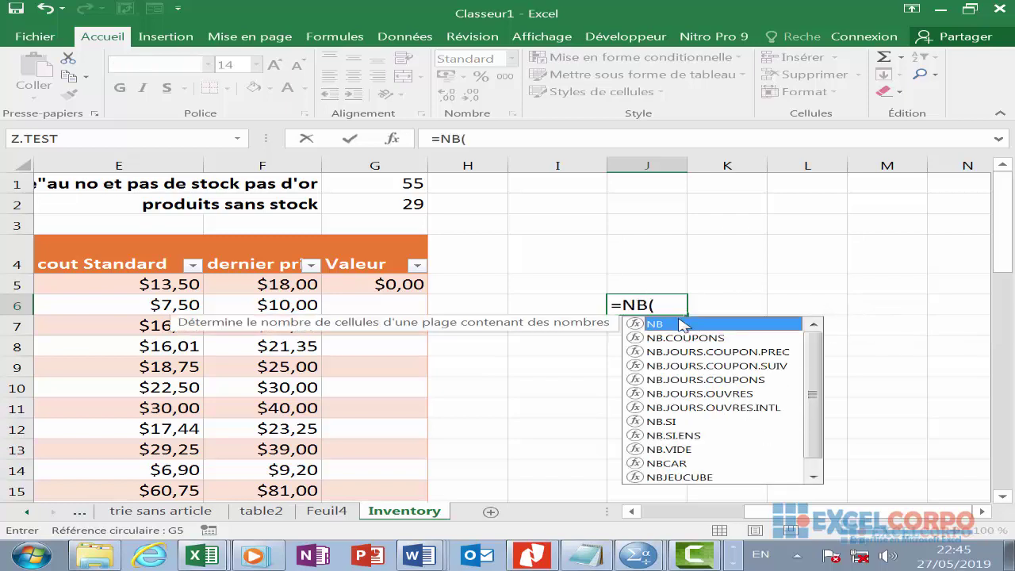
type("in")
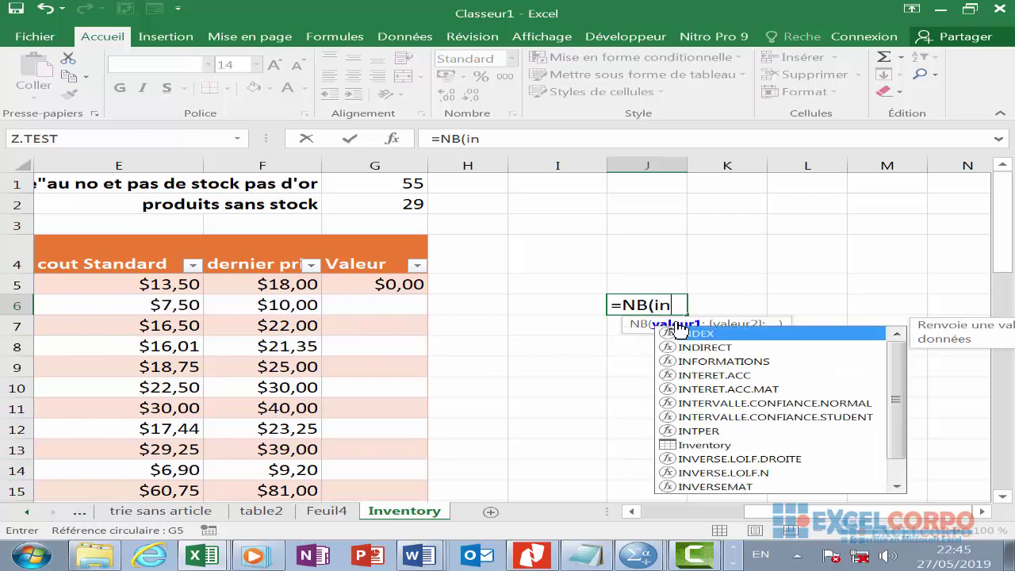
type("v")
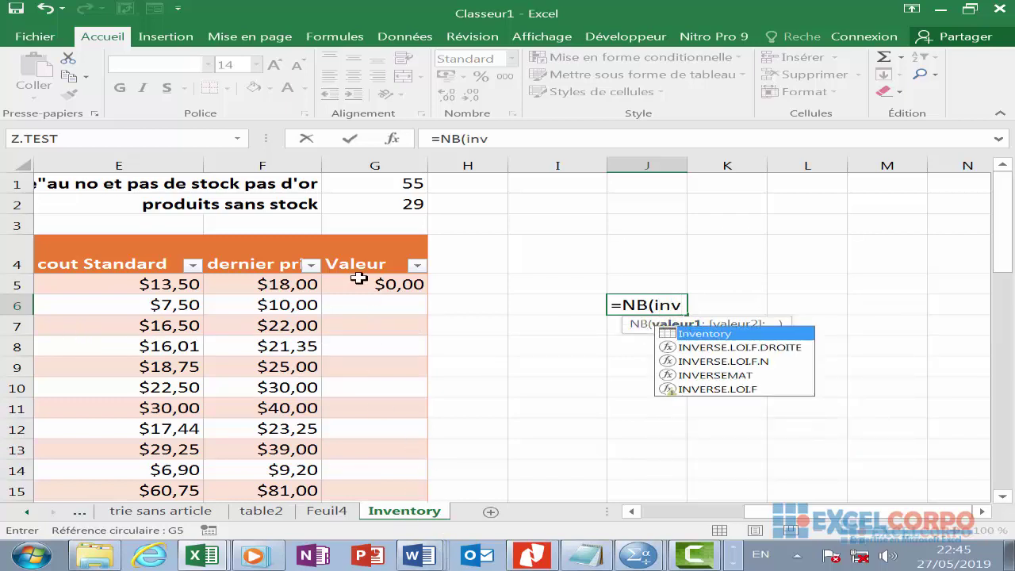
double_click(708, 337)
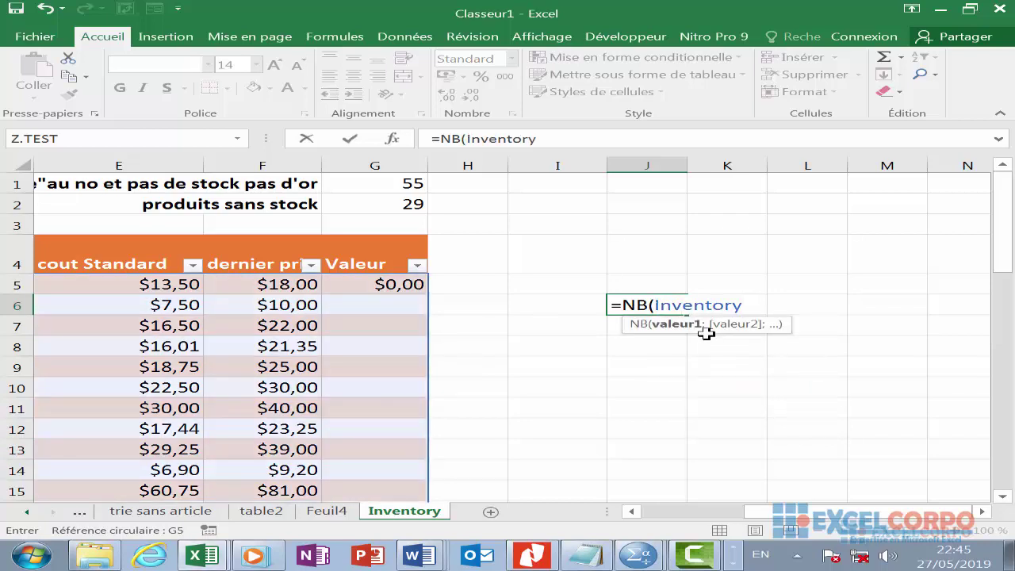
type("0")
key("BackSpace")
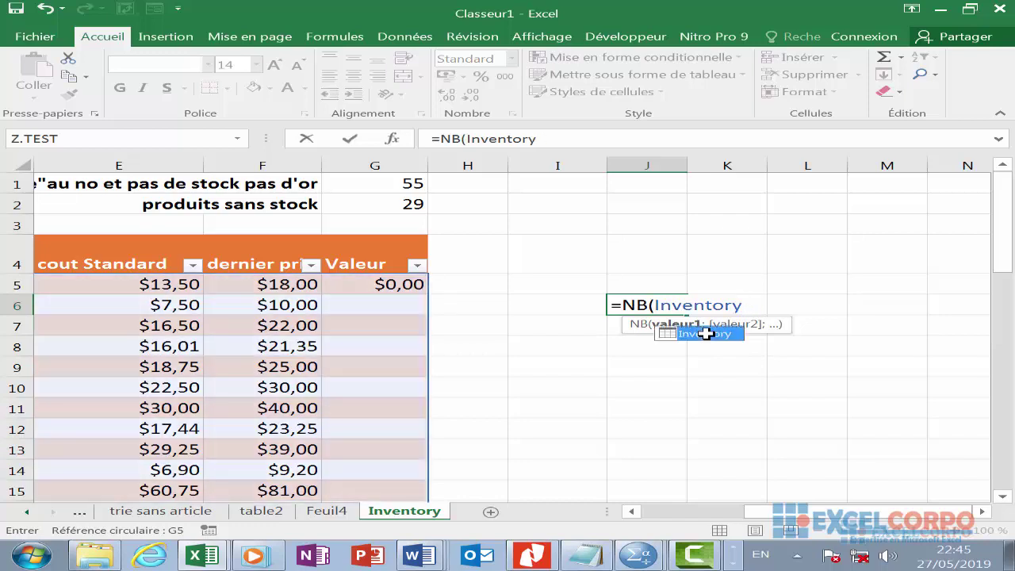
type(")")
key("Return")
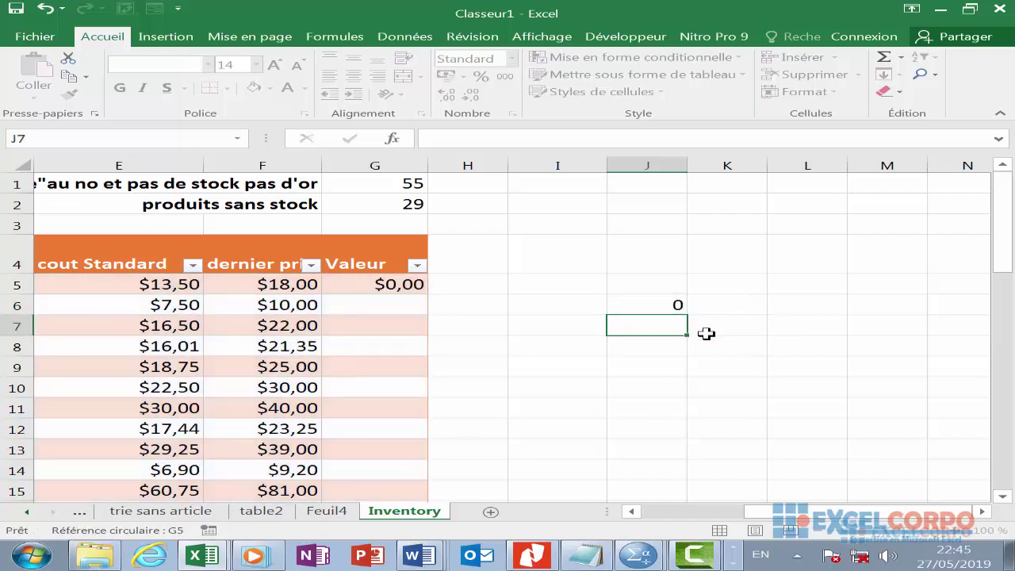
left_click(651, 301)
key("BackSpace")
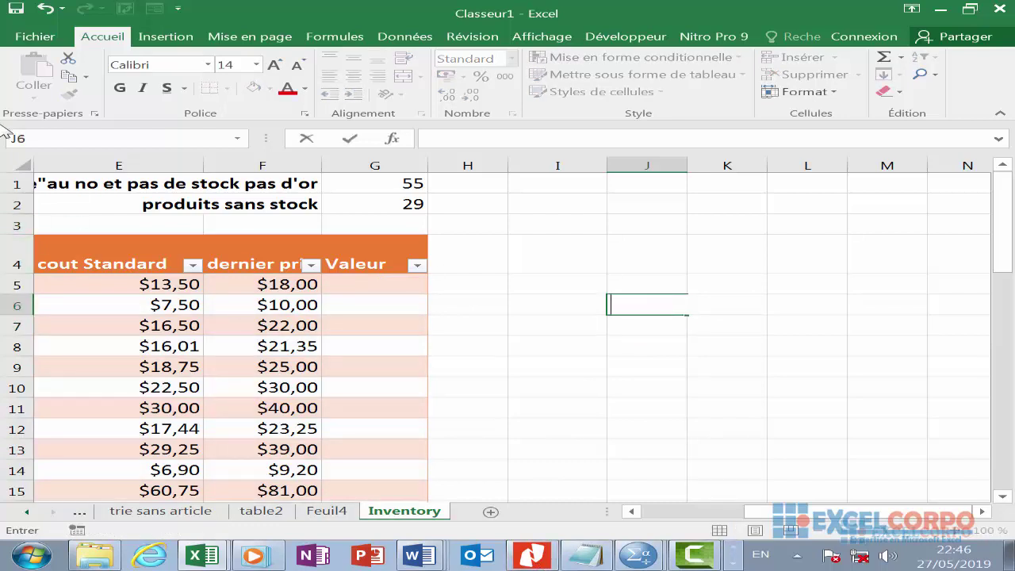
Bring rows 6 to 21 back into view and select cell I11
scroll(564, 373, "down", 1)
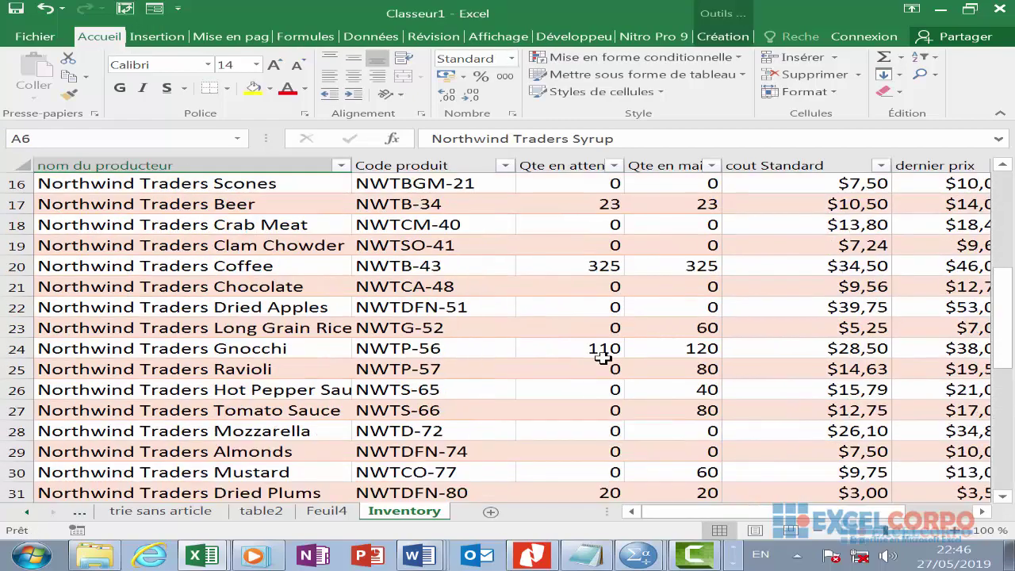
key("Tab")
key("Right")
key("Right")
key("Right")
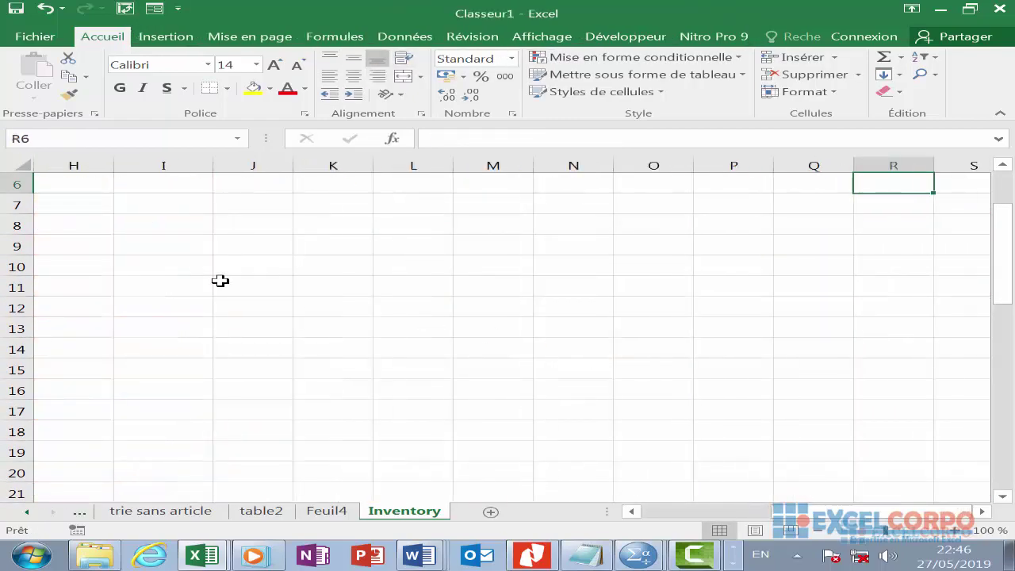
key("Left")
key("Left")
key("Left")
key("Left")
key("Left")
key("Left")
key("Left")
key("Left")
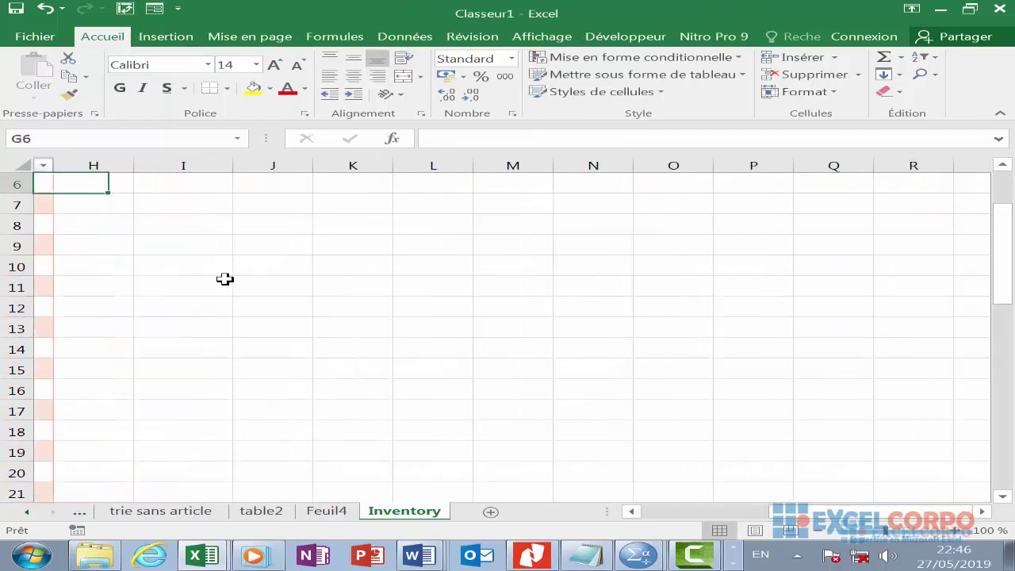
key("Left")
key("Left")
left_click(670, 253)
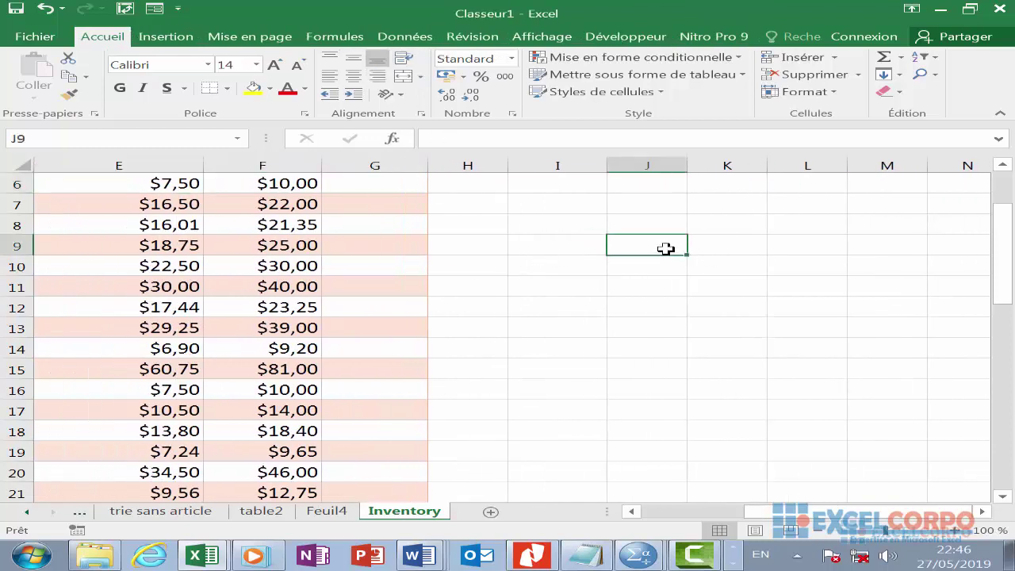
left_click(588, 279)
Enter =NB(Inventory) in I11 and confirm it returns 180
type("=")
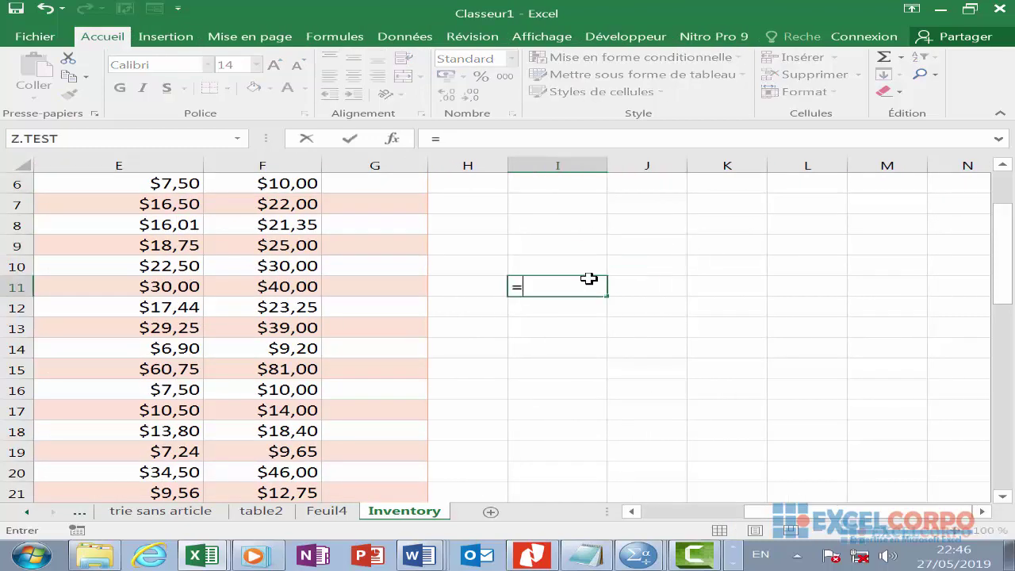
type("nb")
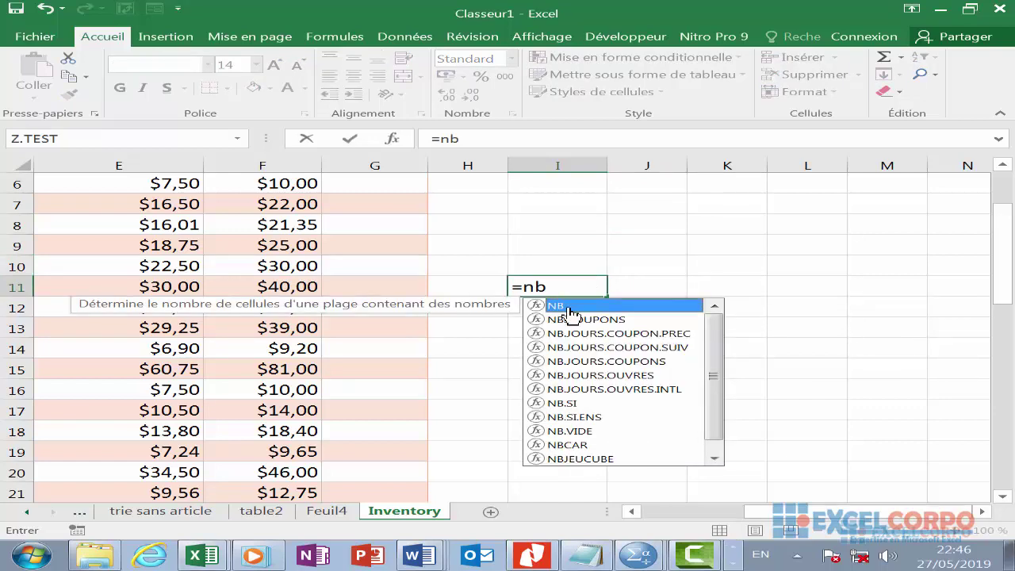
double_click(570, 311)
type("i")
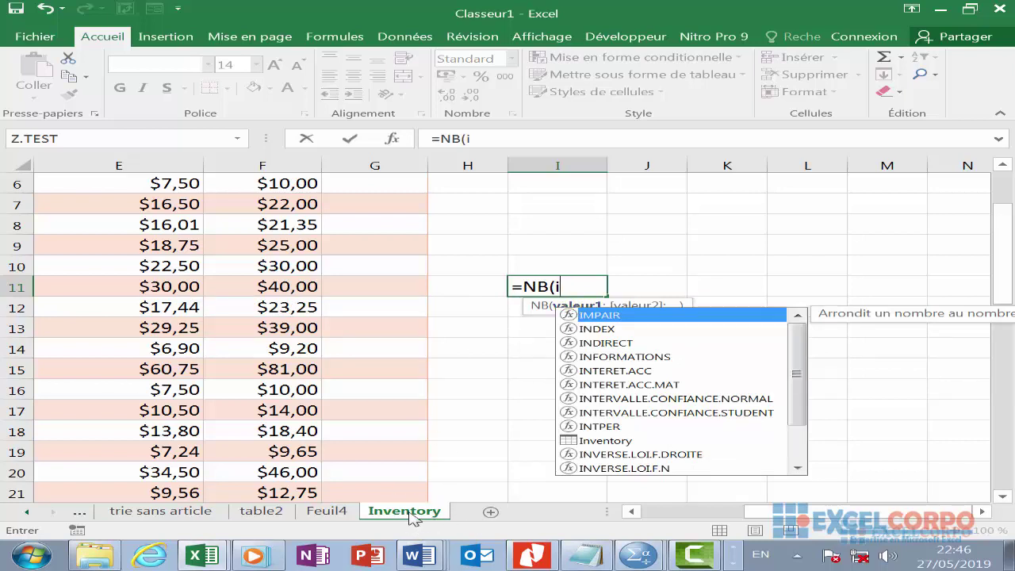
type("nve")
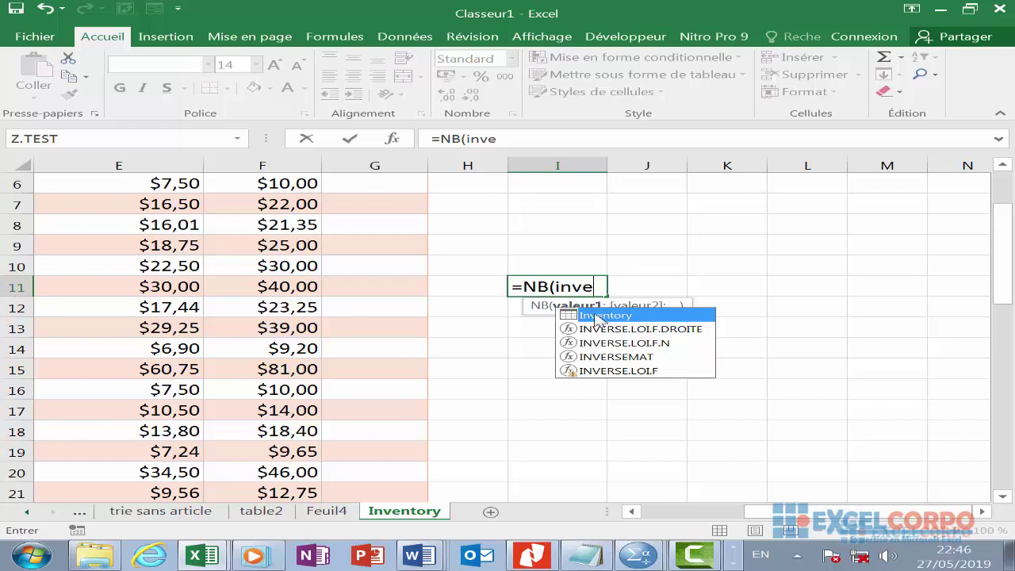
double_click(612, 318)
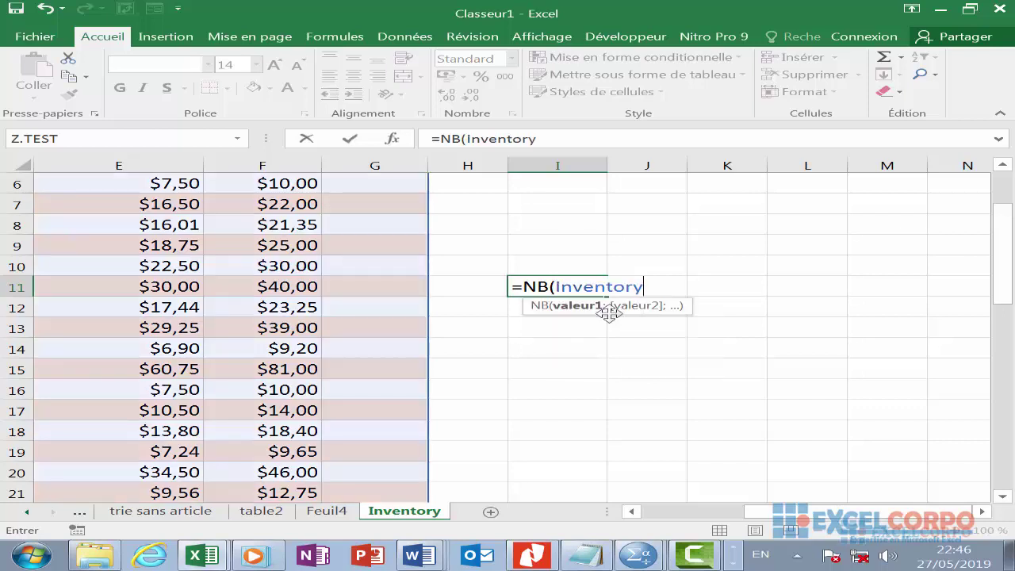
key("Return")
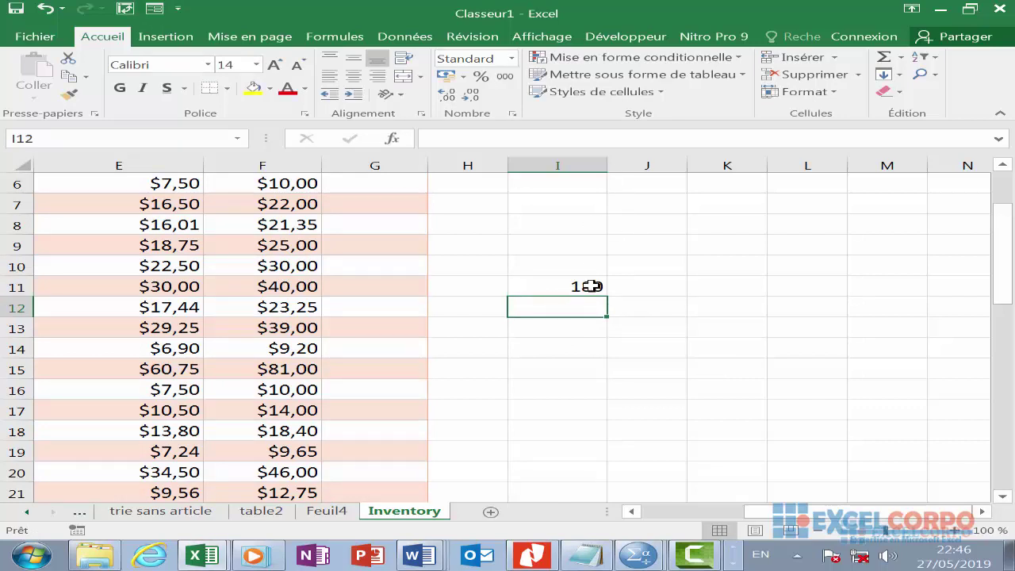
left_click(592, 286)
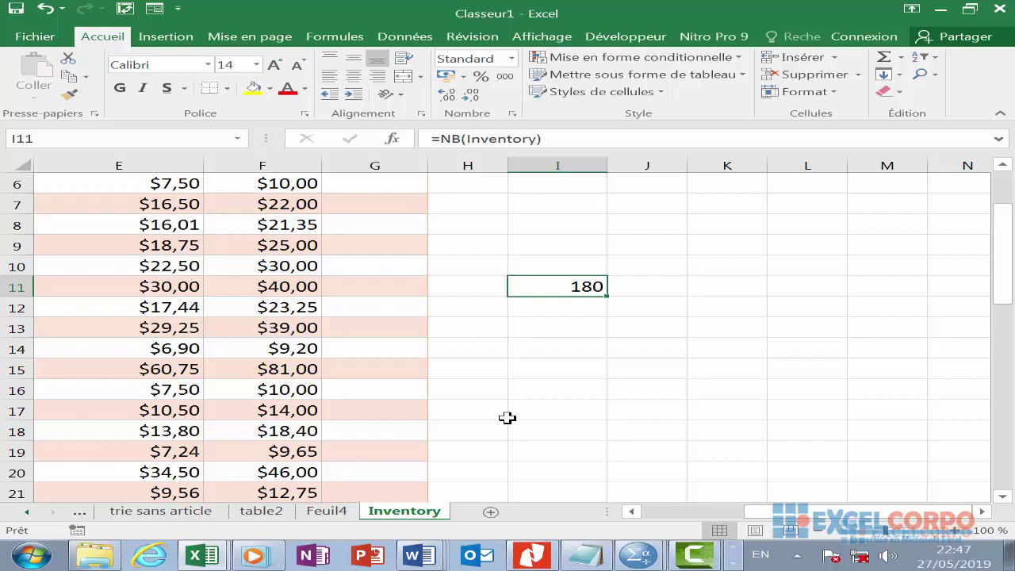
left_click(577, 307)
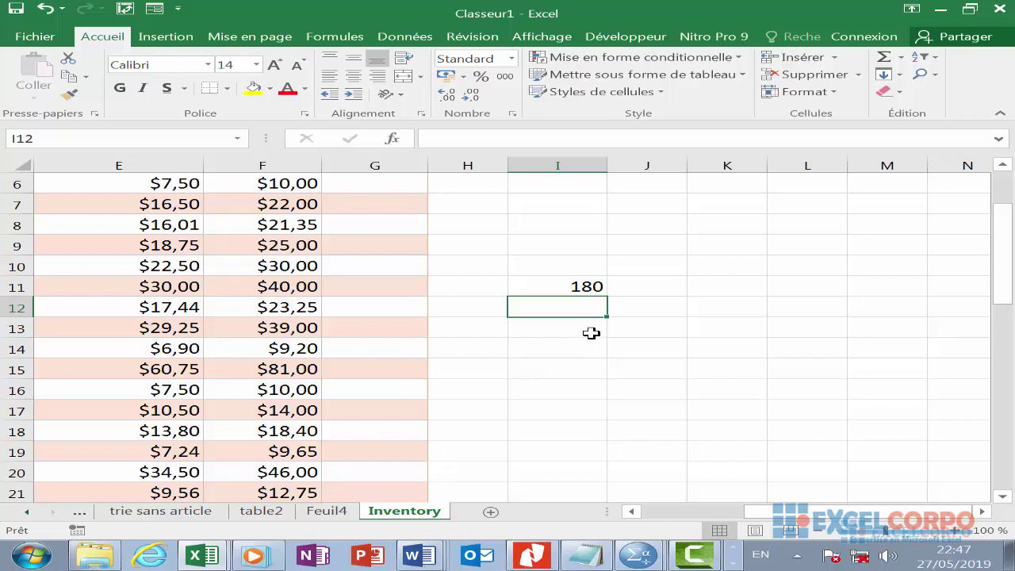
Start a MAX formula in I12 on the Inventory table
type("=")
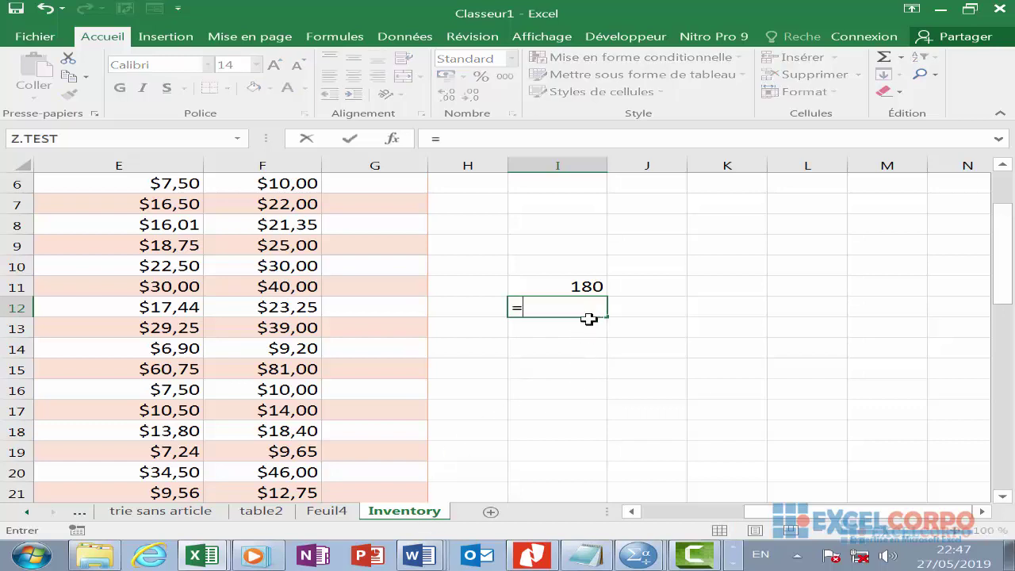
type("ma")
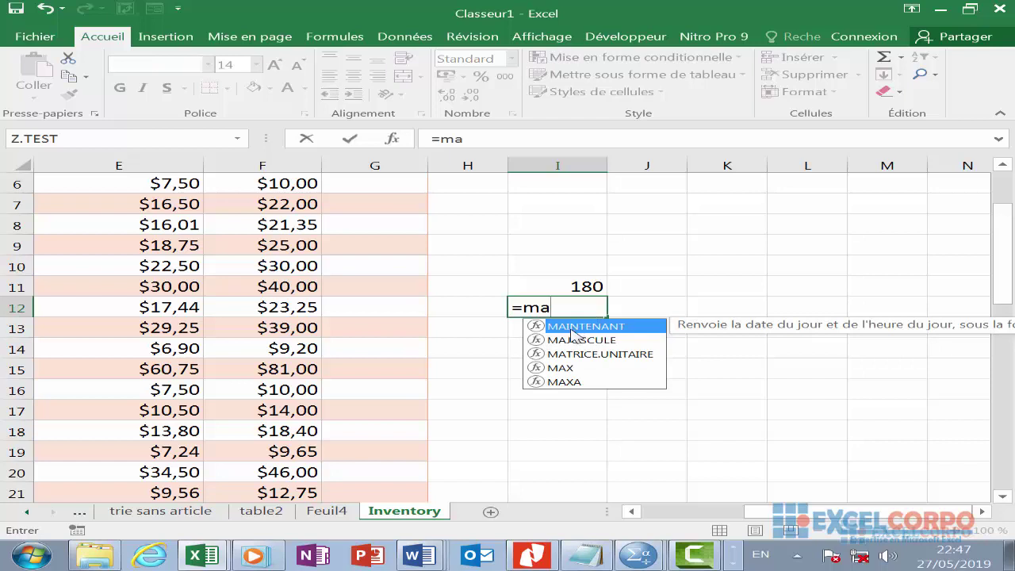
double_click(564, 365)
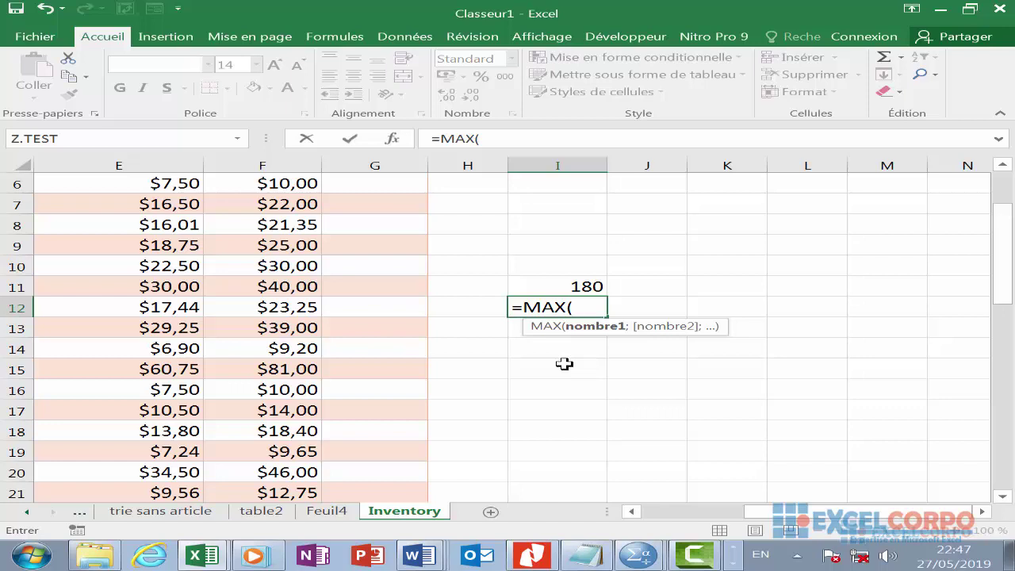
type("in")
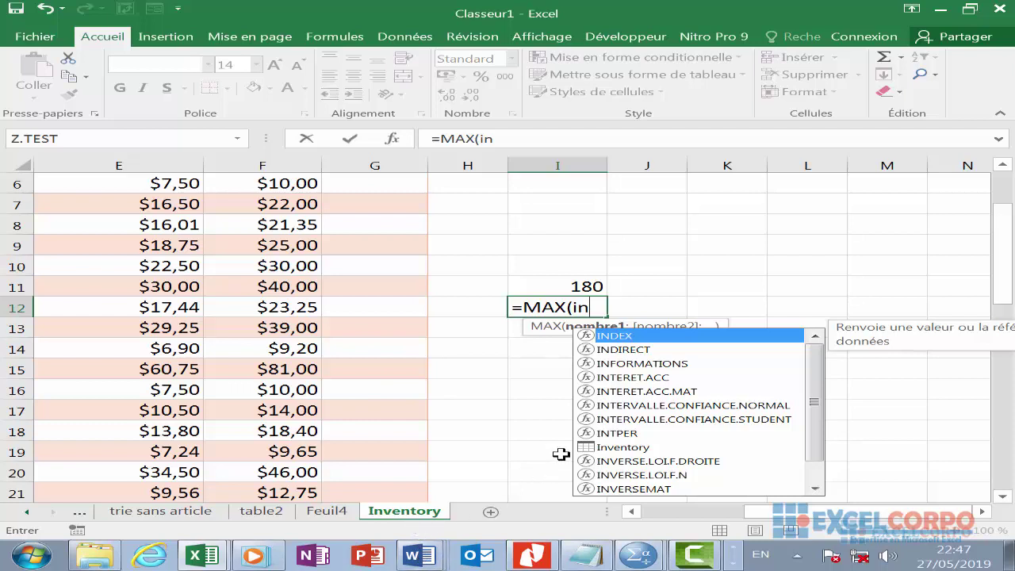
type("t")
key("BackSpace")
type("v")
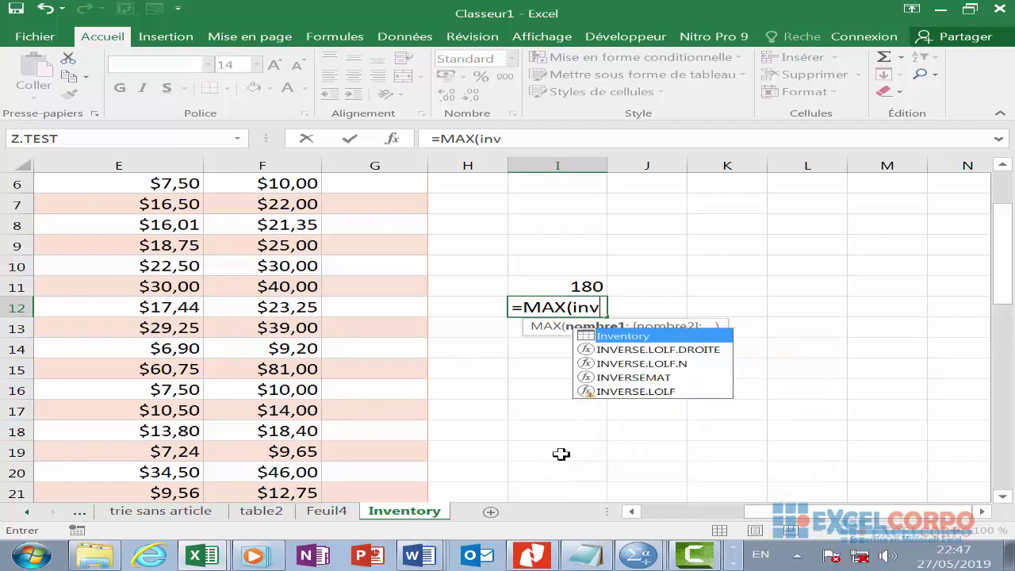
type("entory")
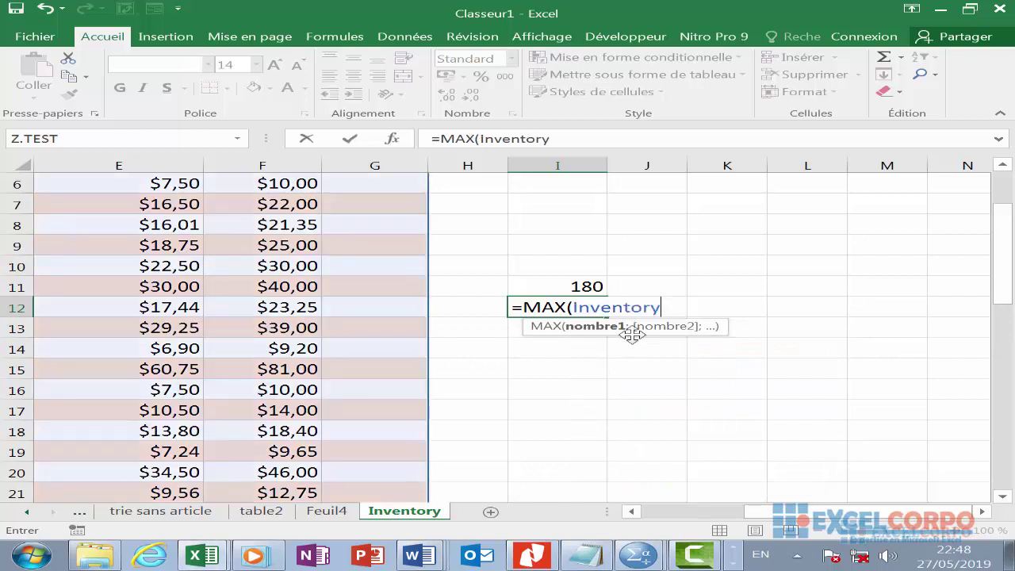
double_click(635, 337)
type("[")
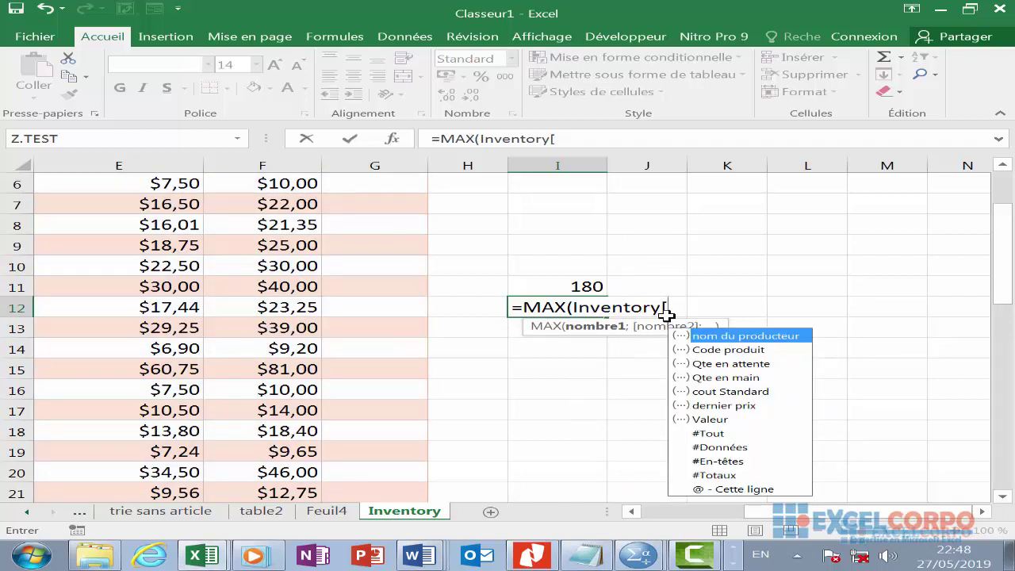
Complete it as =MAX(Inventory[#Données]), returning 325
scroll(718, 341, "down", 2)
scroll(687, 336, "up", 2)
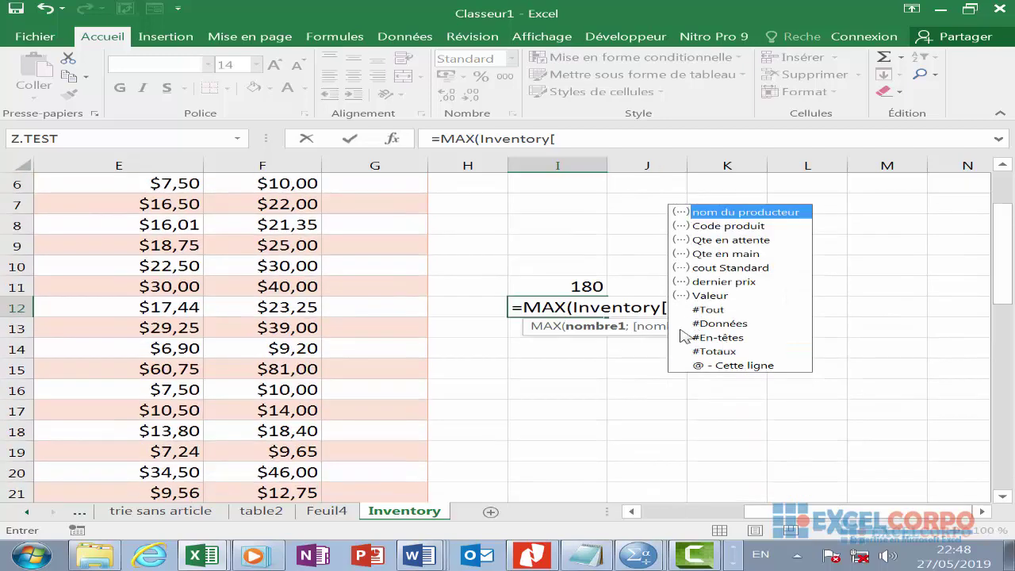
scroll(690, 254, "down", 2)
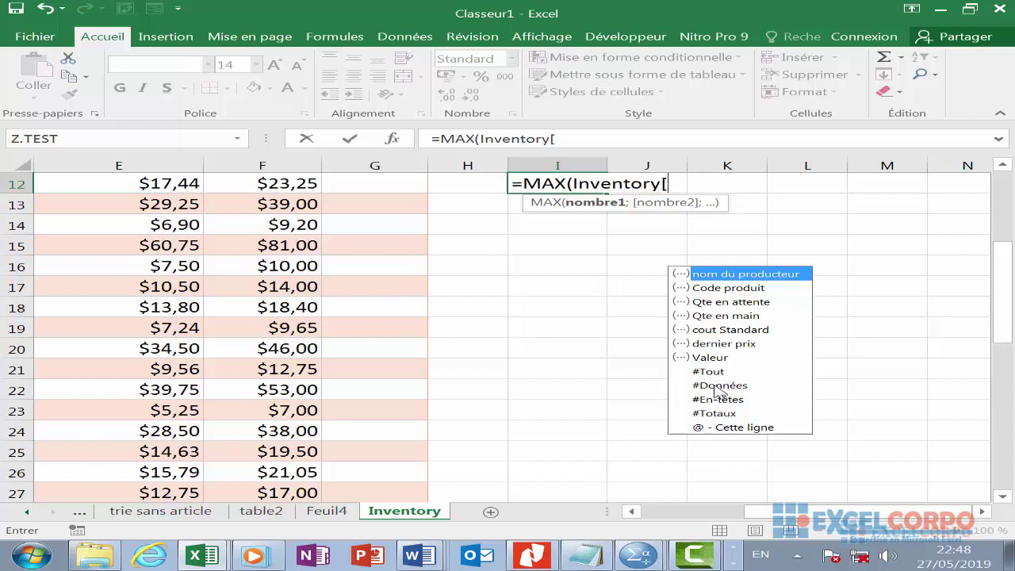
double_click(716, 387)
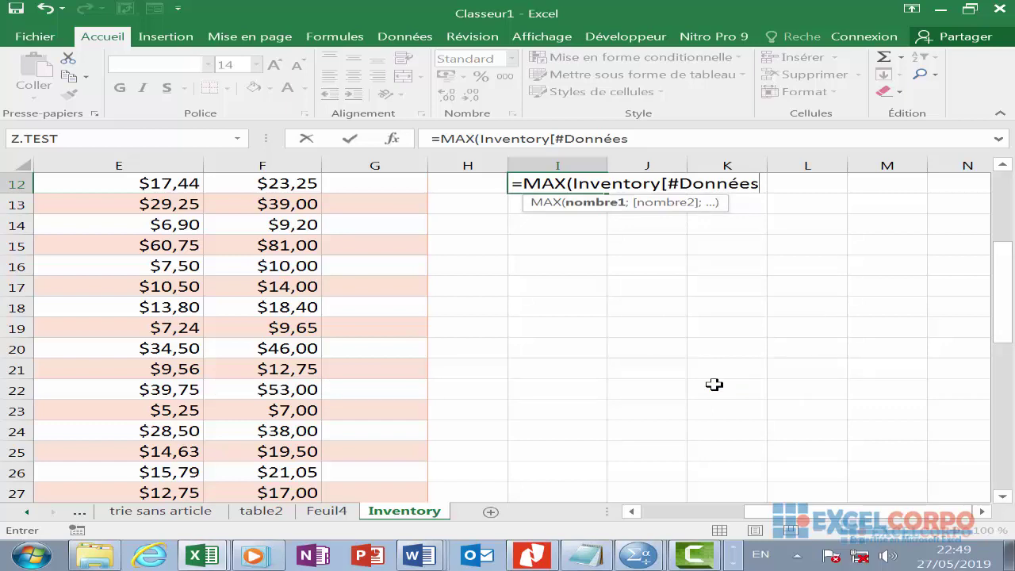
type("])")
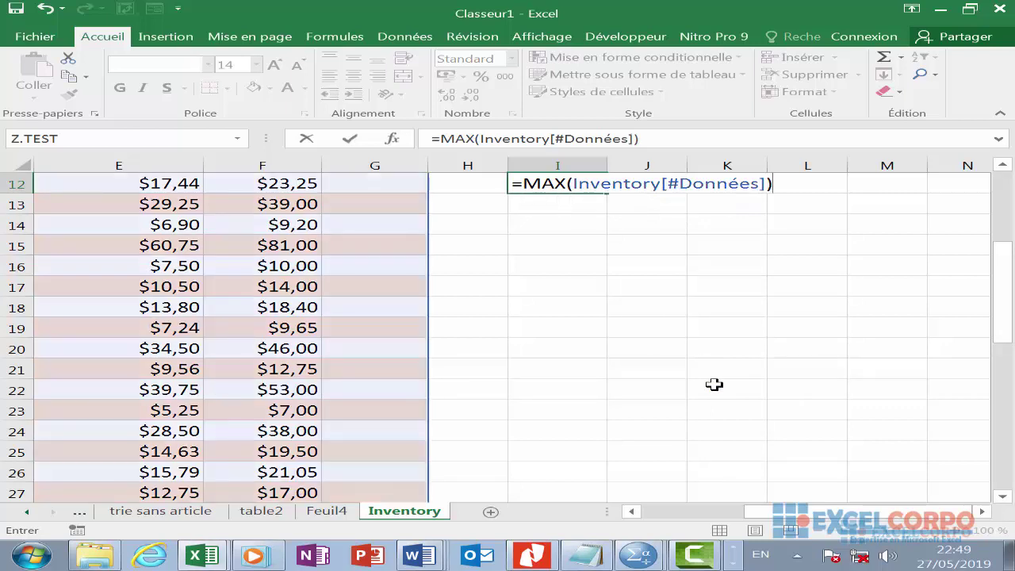
key("Return")
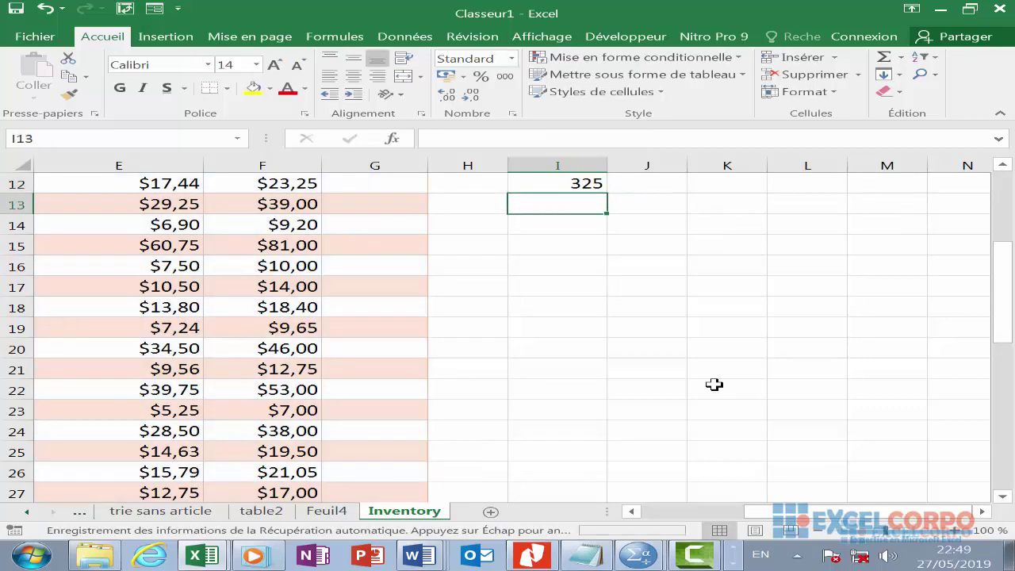
scroll(524, 294, "up", 1)
scroll(610, 249, "up", 1)
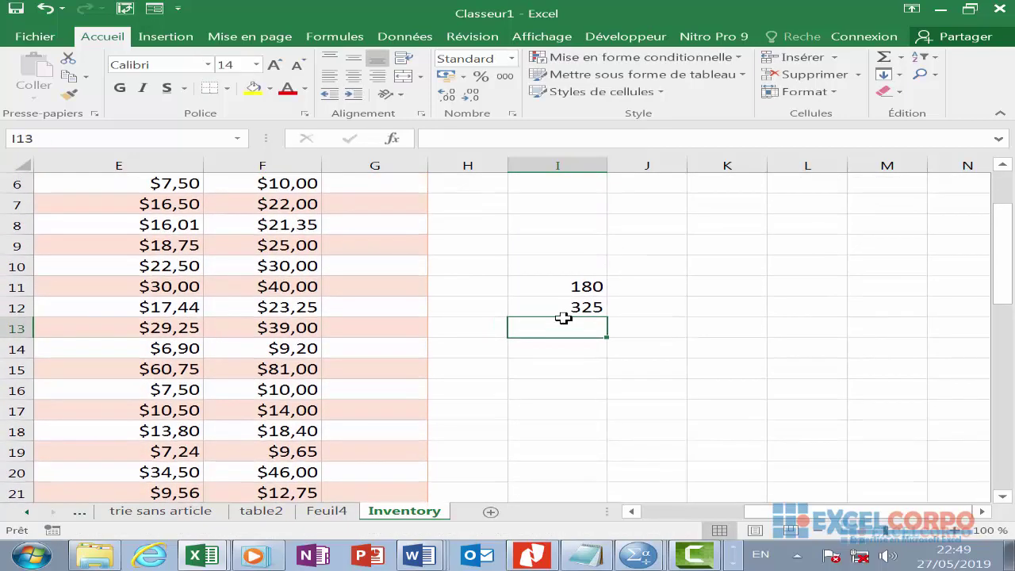
left_click(573, 307)
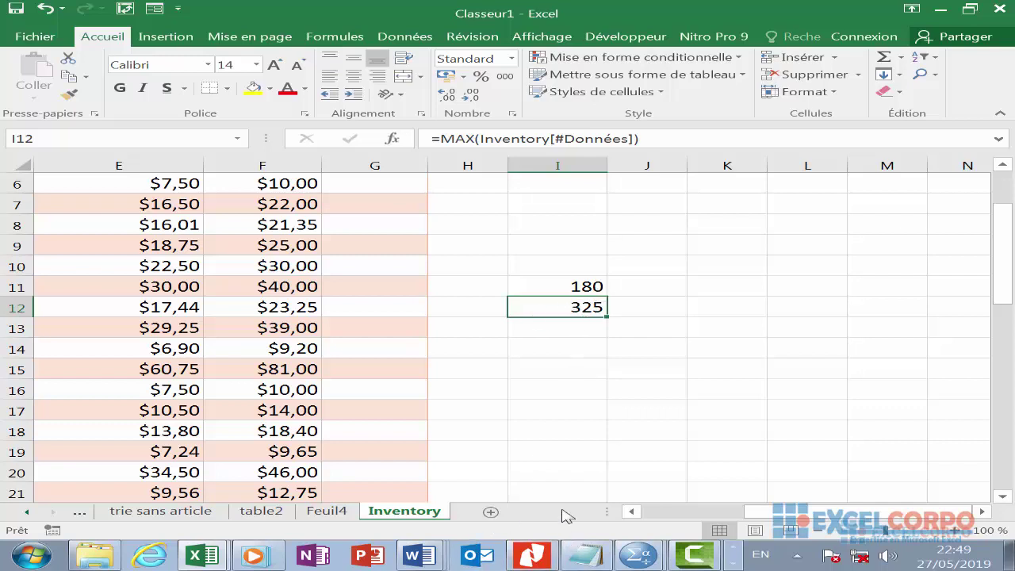
left_click(326, 405)
key("Left")
key("Left")
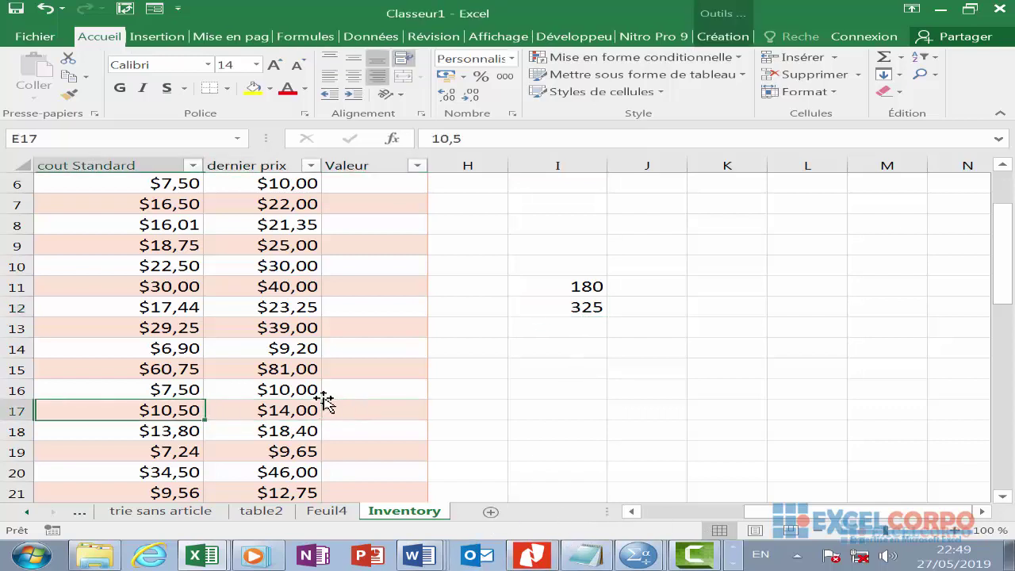
key("Left")
key("Left")
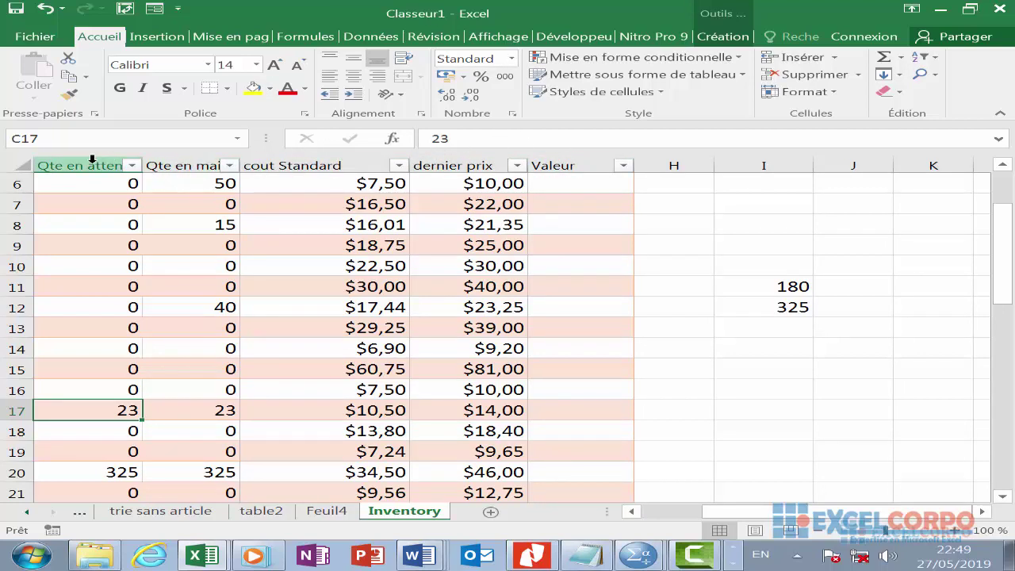
key("Left")
key("Left")
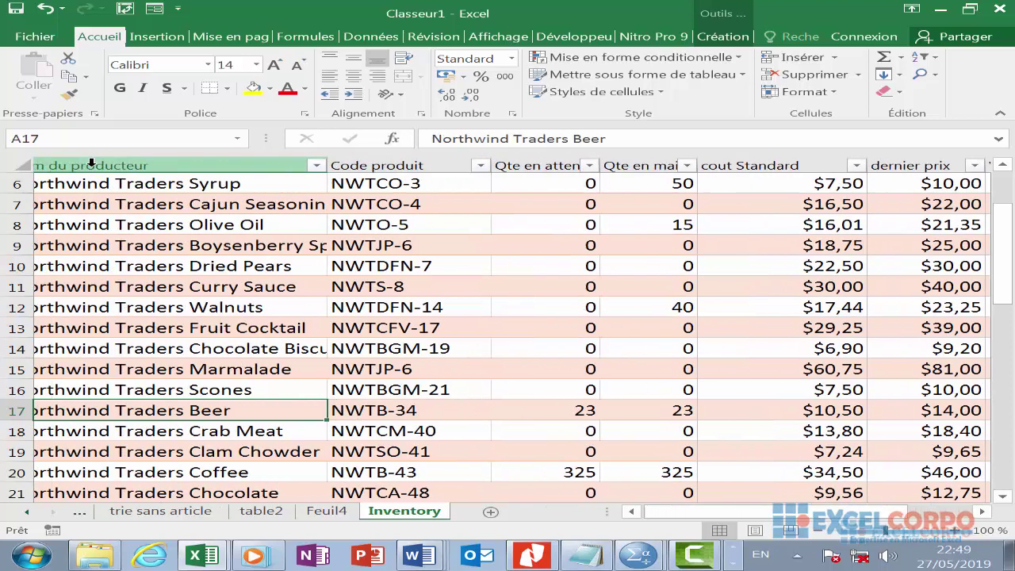
left_click(454, 181)
key("Right")
key("Right")
key("Right")
key("Right")
key("Right")
key("Right")
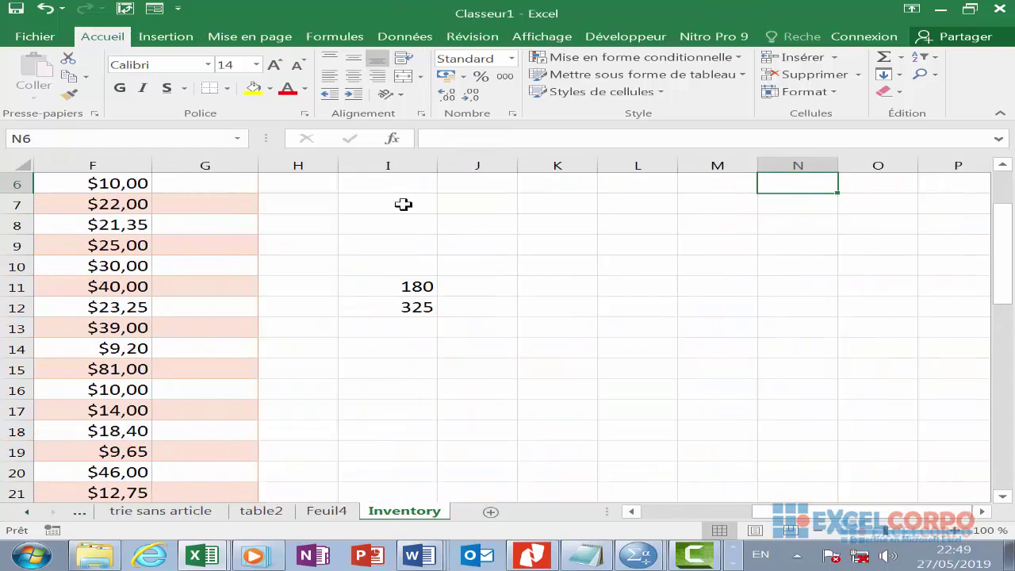
left_click(410, 306)
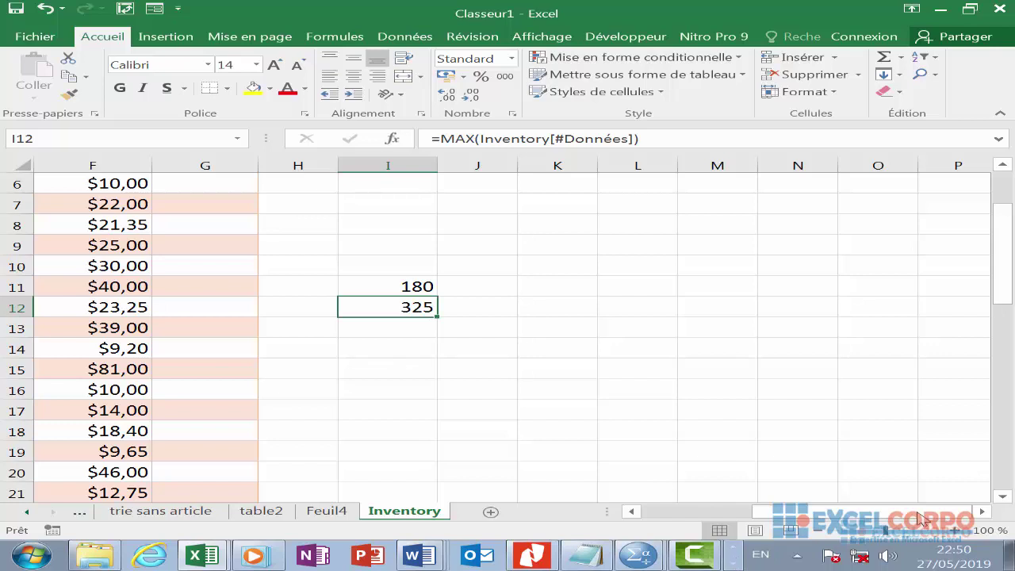
left_click(417, 329)
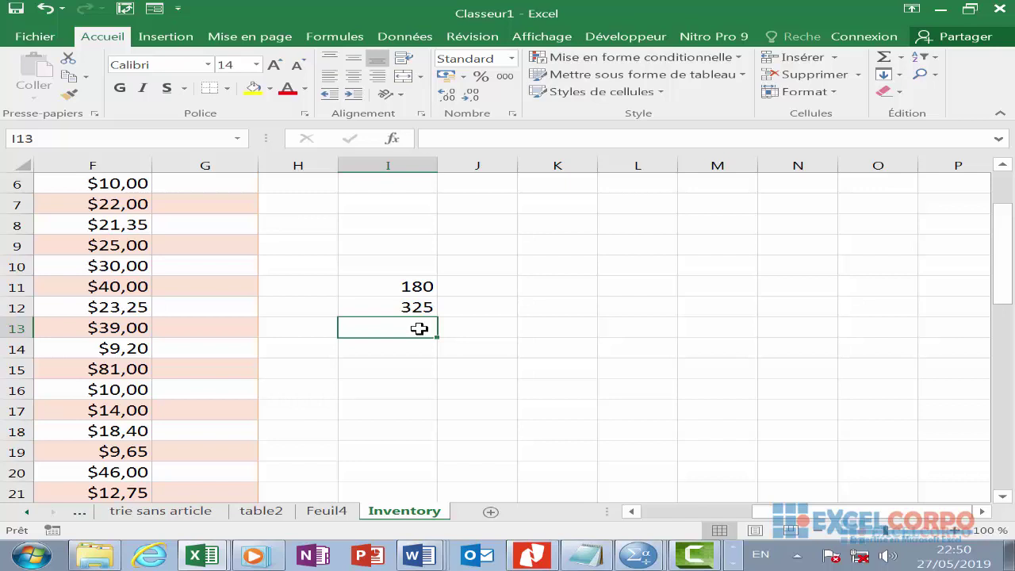
In I13, begin a formula referencing the DVD Inventory sheet of Tables.xlsx, then return to Classeur1
type("=NB(")
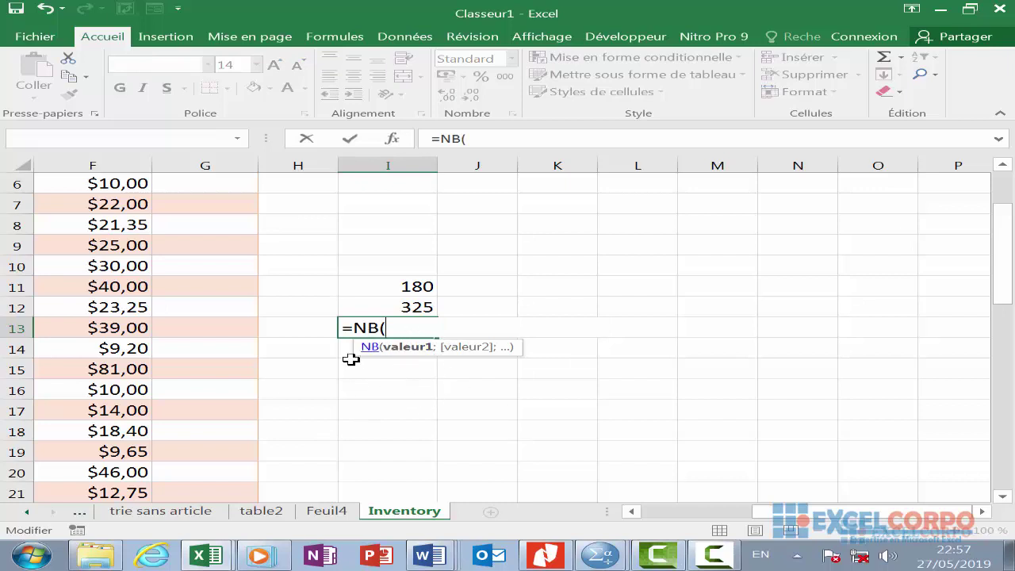
left_click(207, 560)
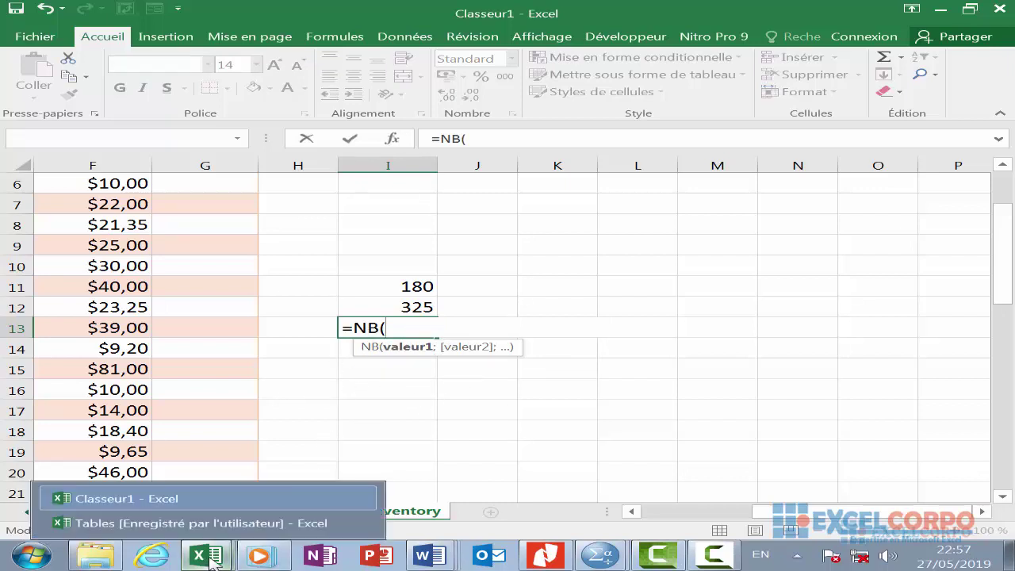
left_click(213, 524)
left_click(290, 516)
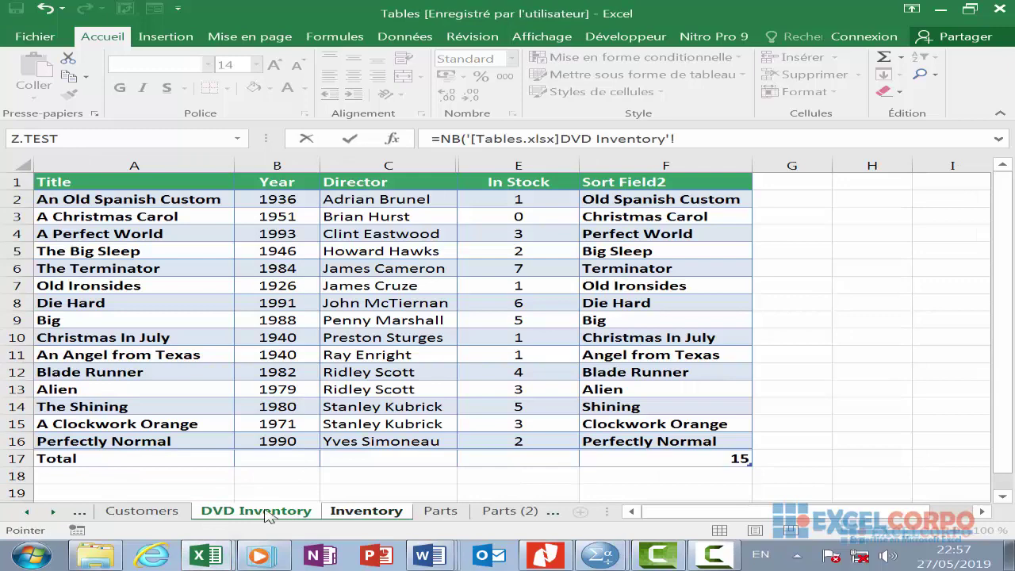
left_click(212, 557)
left_click(127, 498)
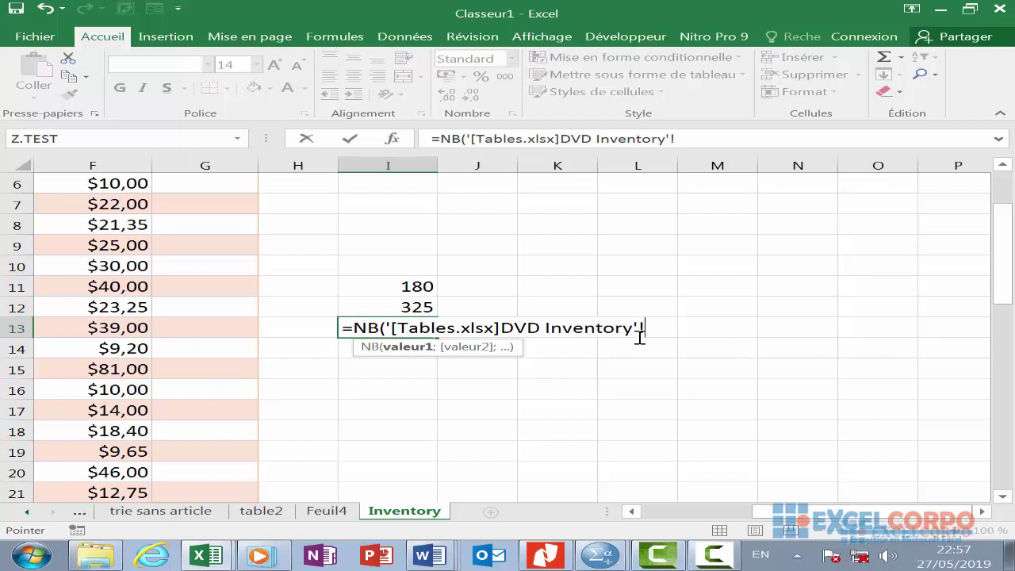
Cancel the unfinished I13 formula and shorten I12 to =MAX(Inventory), still giving 325
key("Escape")
key("ctrl+z")
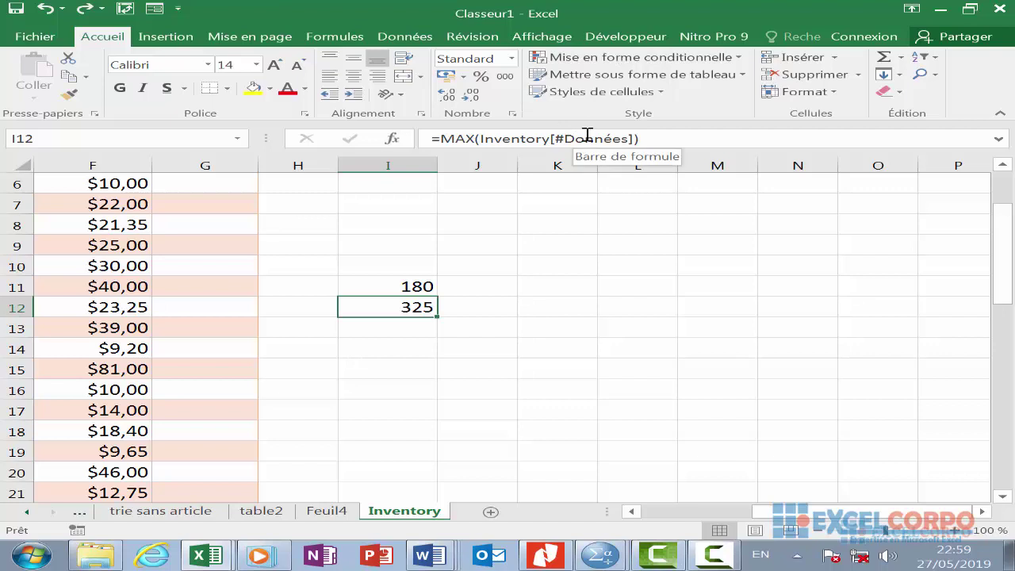
left_click_drag(637, 139, 554, 139)
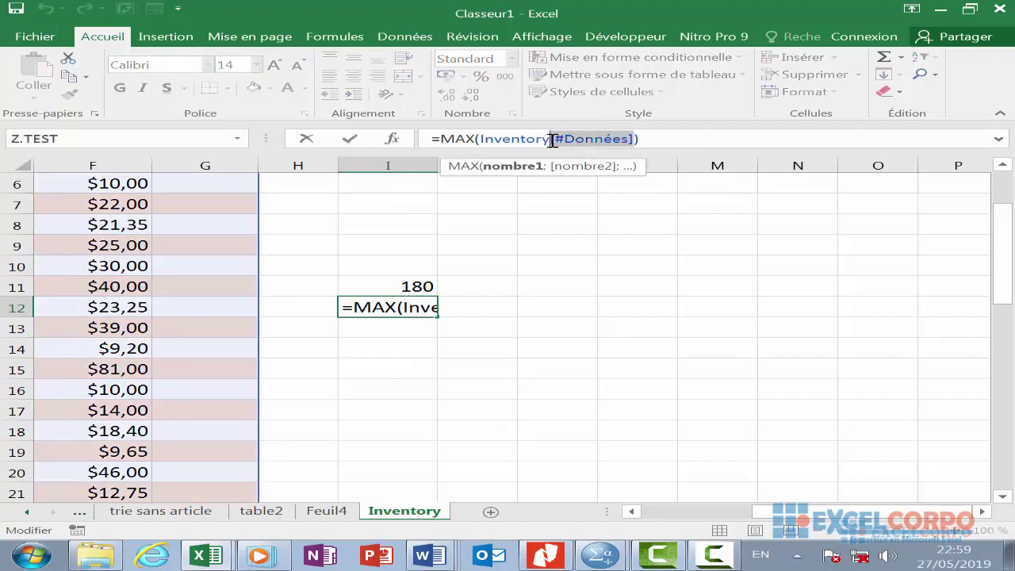
key("Delete")
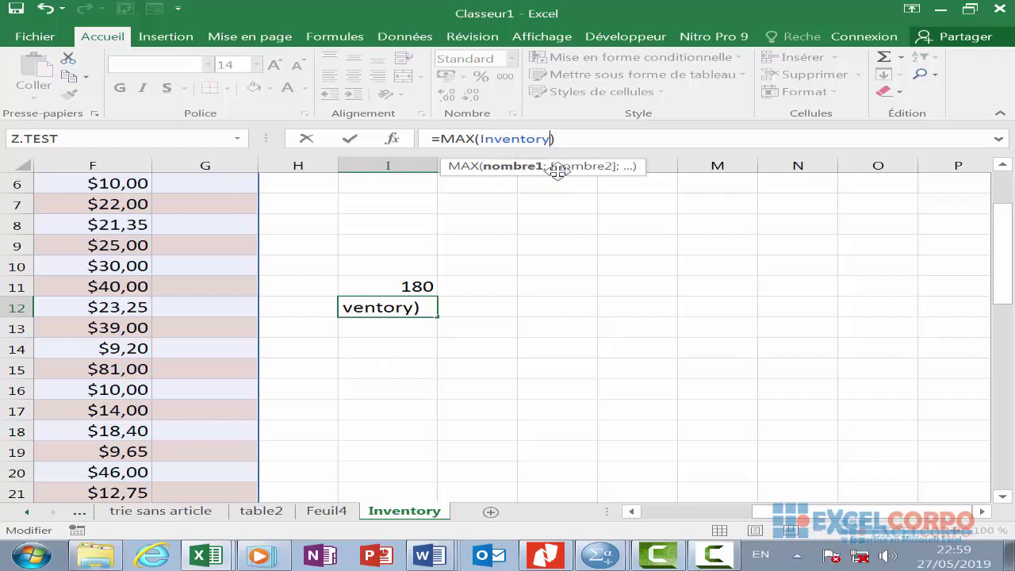
left_click(568, 143)
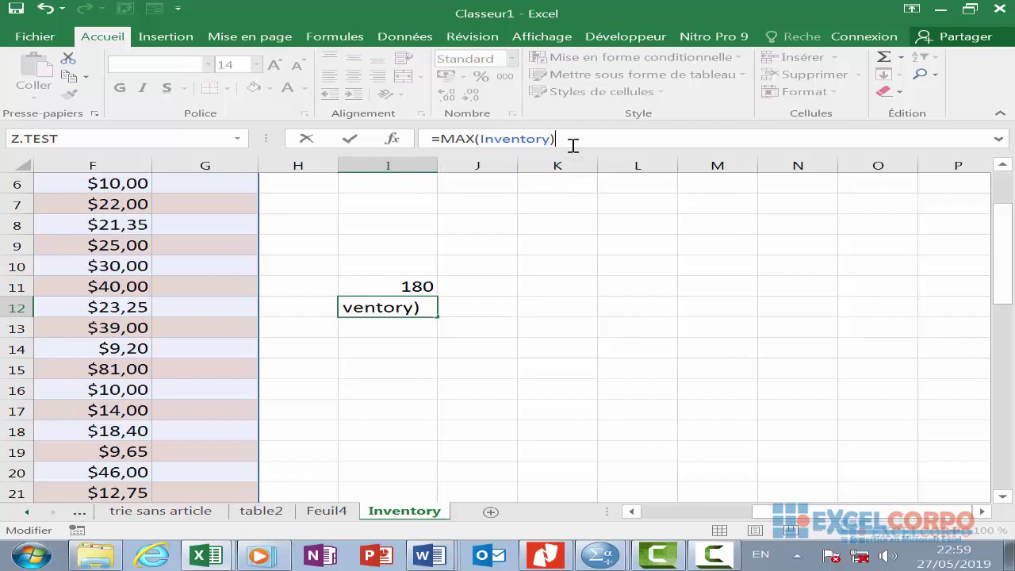
key("Return")
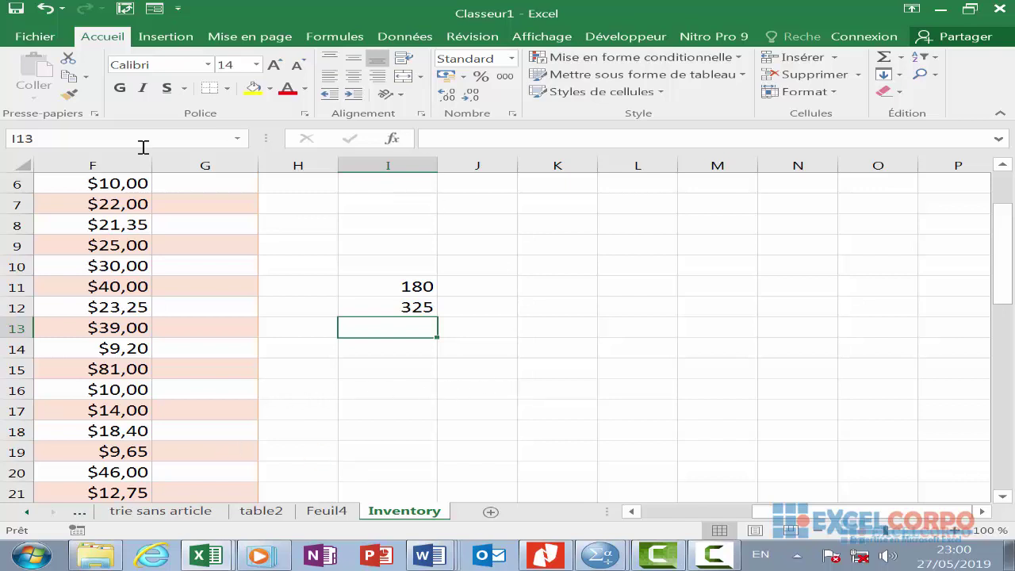
Move through the Inventory table's row and select cell I13
left_click(161, 271)
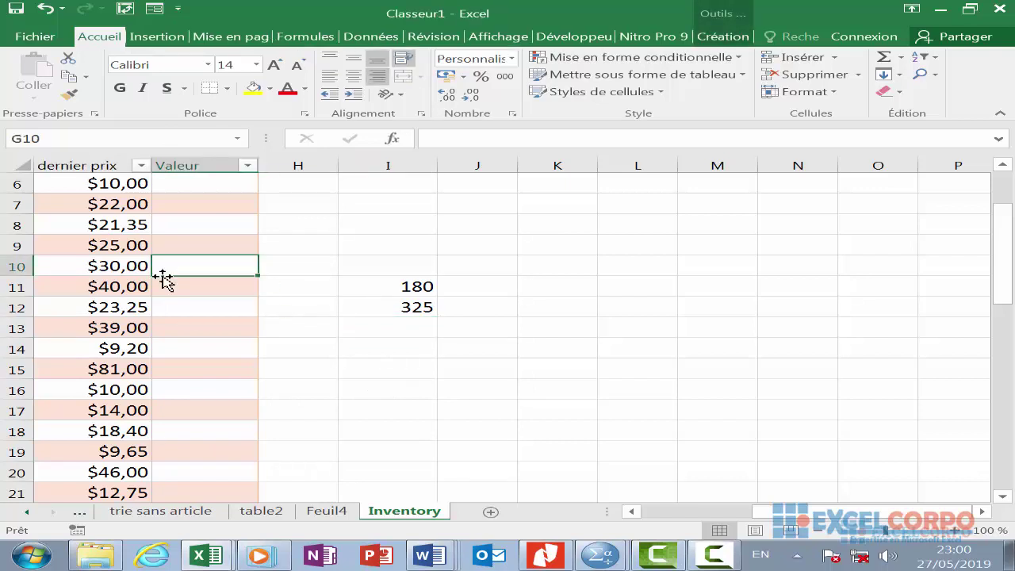
key("Home")
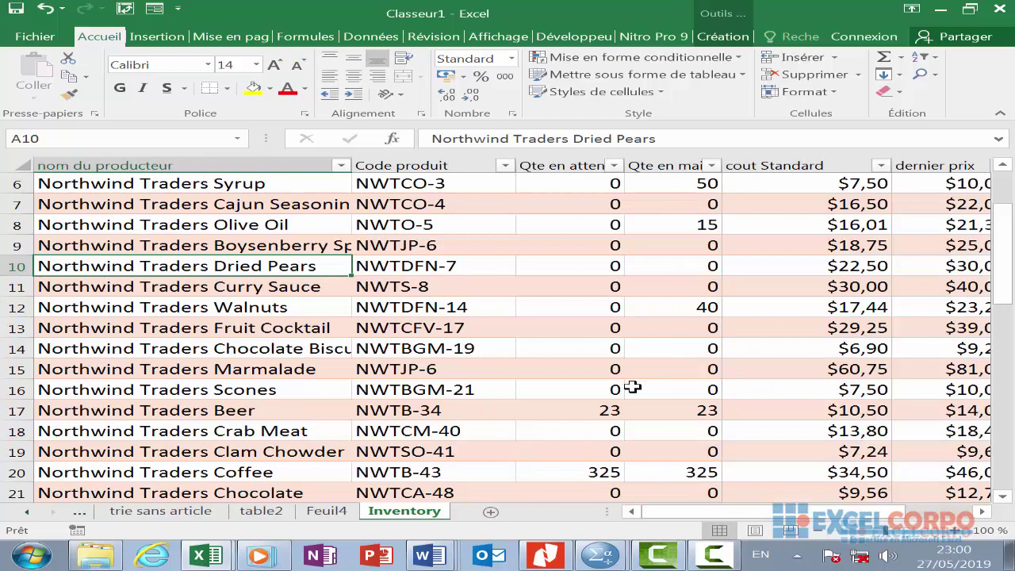
scroll(833, 409, "up", 2)
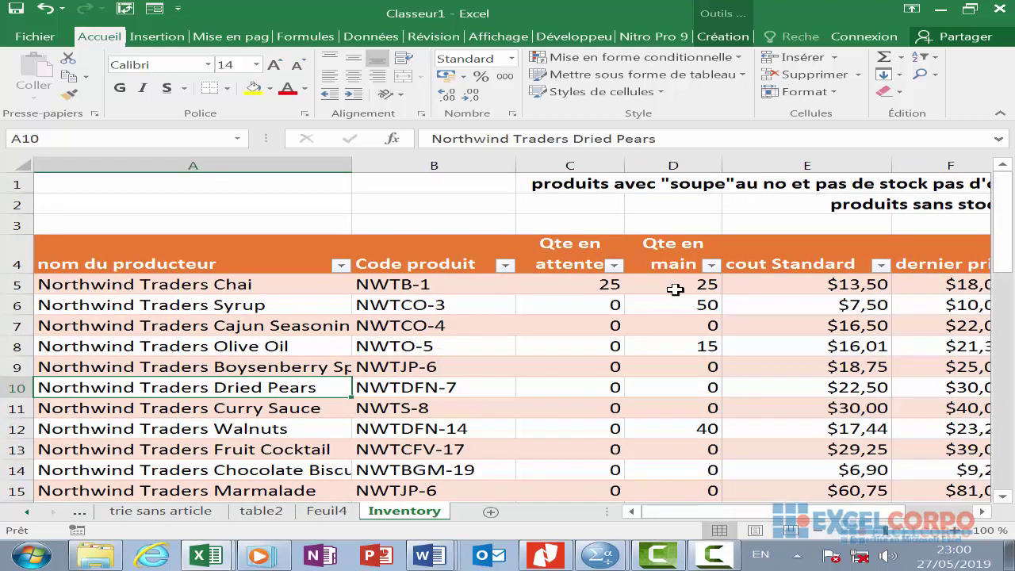
key("Right")
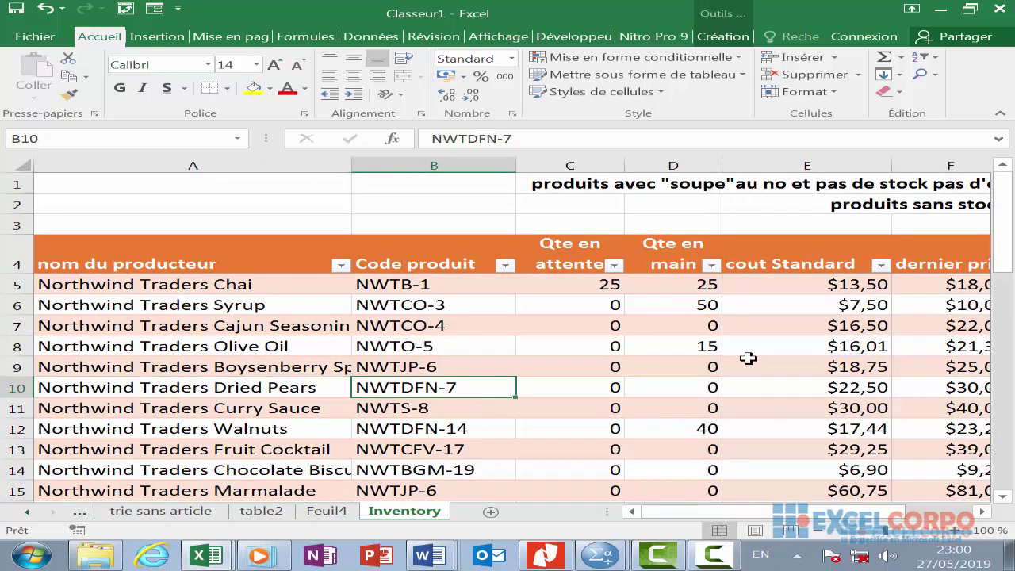
key("Right")
key("Right")
key("Right")
key("Right")
left_click(758, 452)
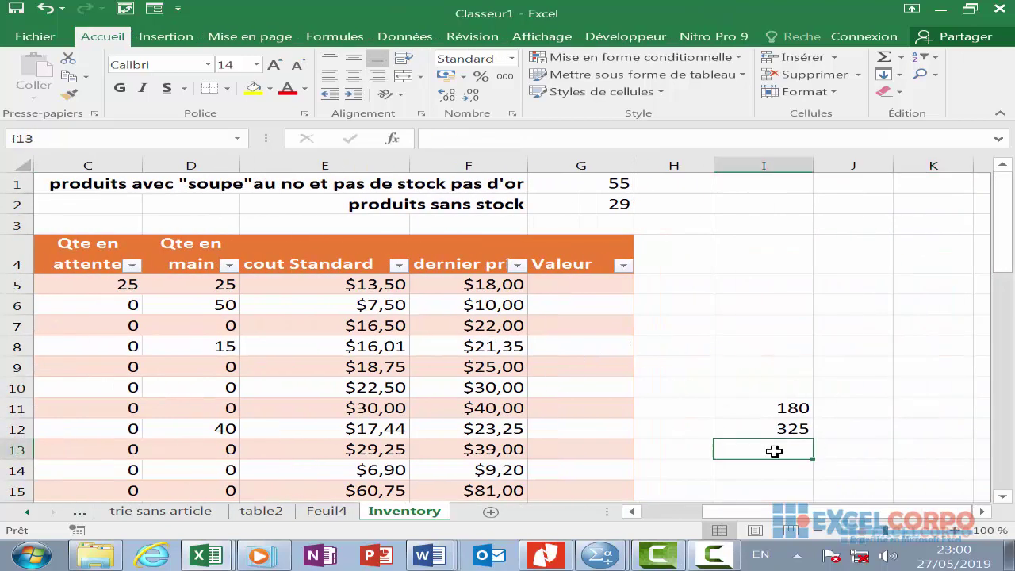
Enter =SOMME(Inventory[Qte en main]) in I13, totalling 1118, and check the formula
type("=")
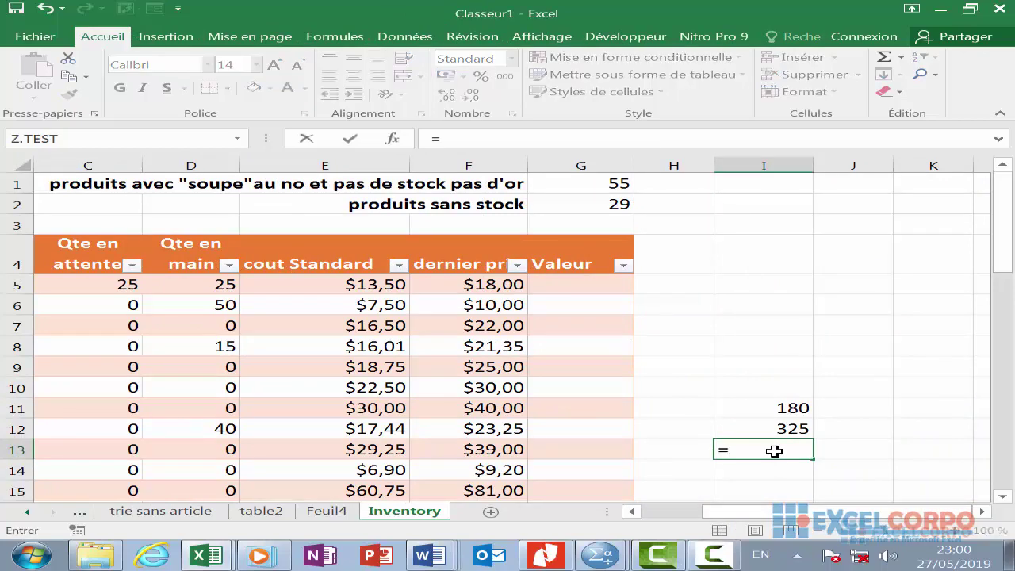
type("s")
type("omme")
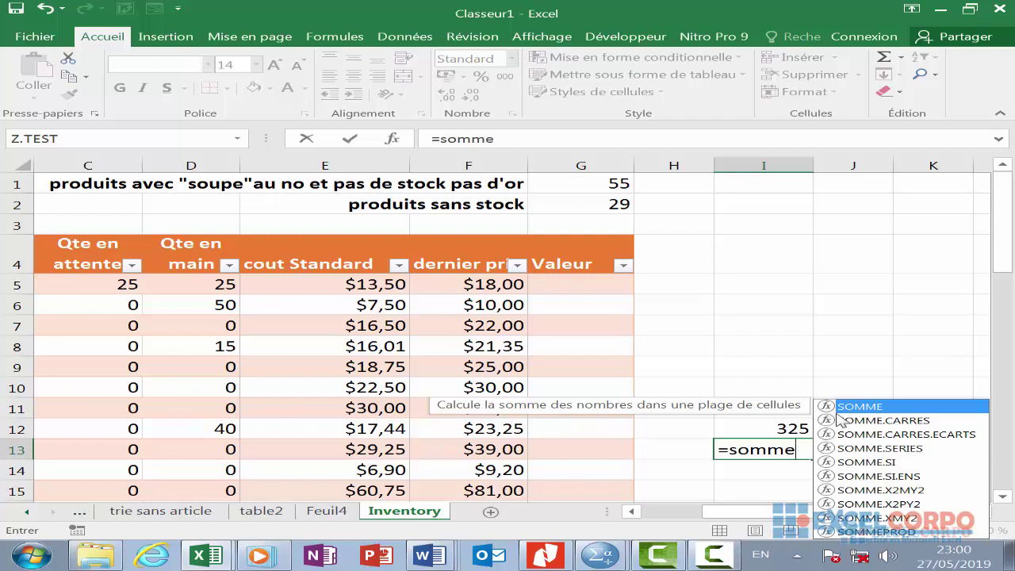
double_click(866, 408)
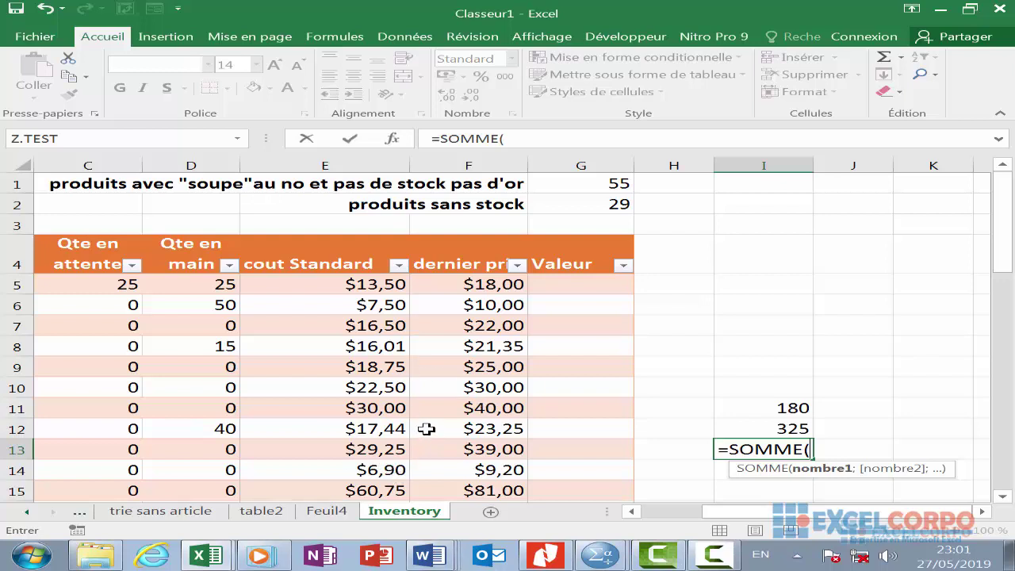
type("inv")
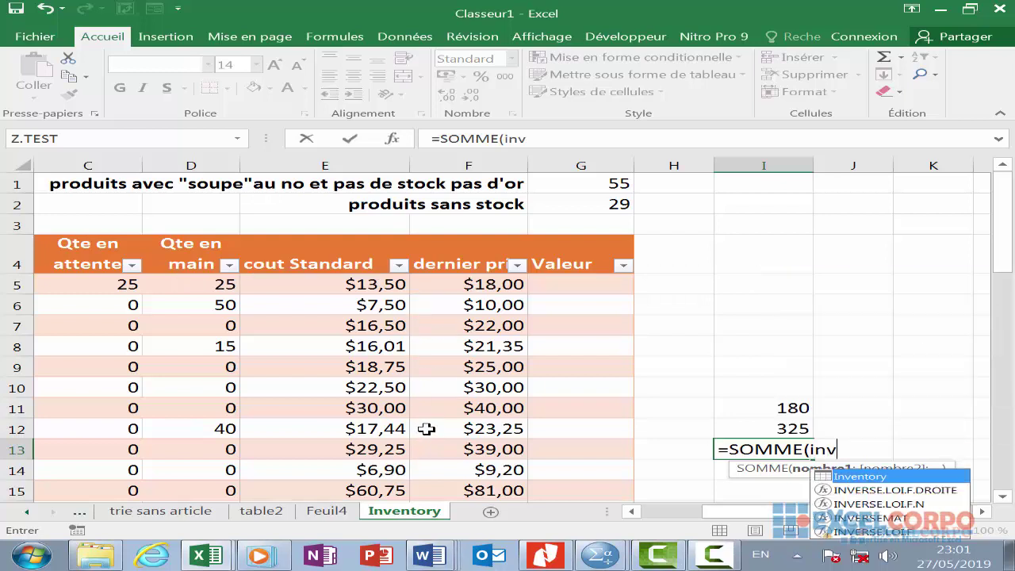
type("en")
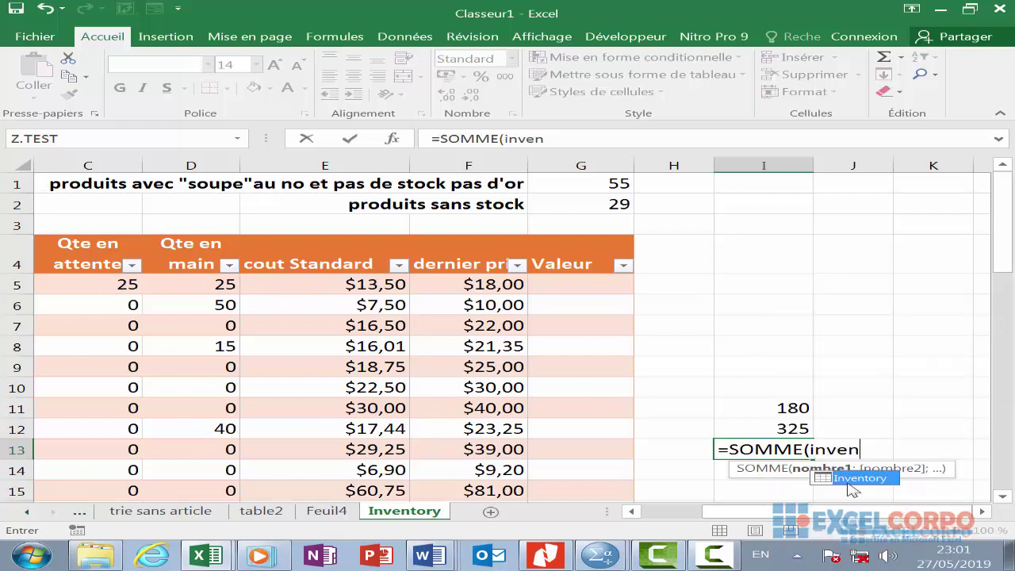
double_click(863, 479)
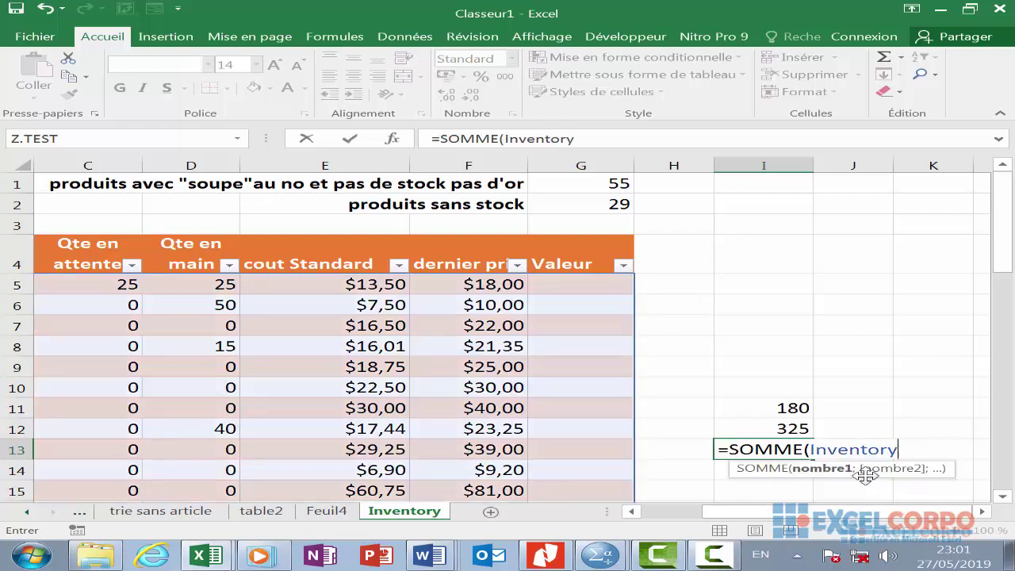
type("[")
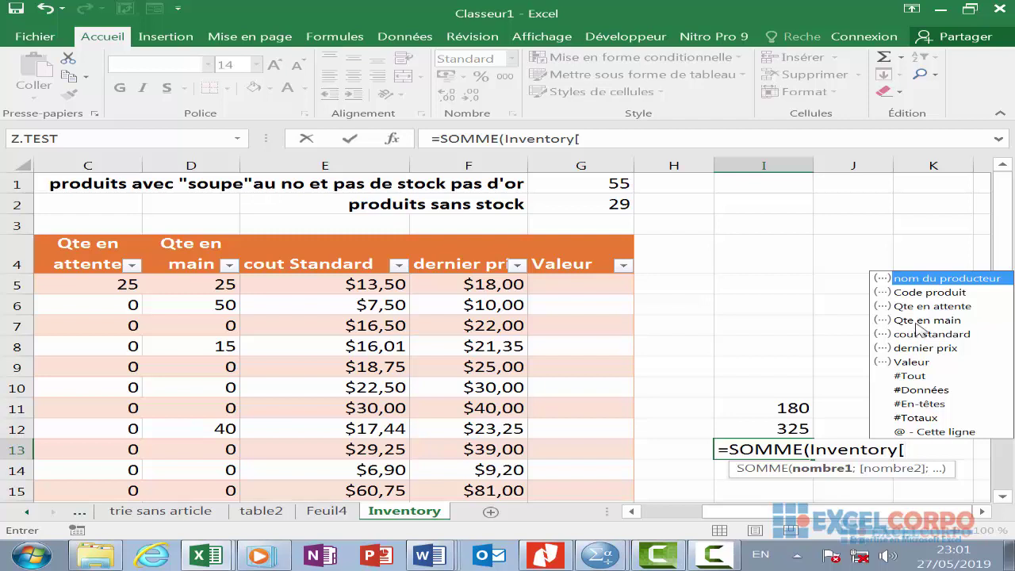
double_click(917, 321)
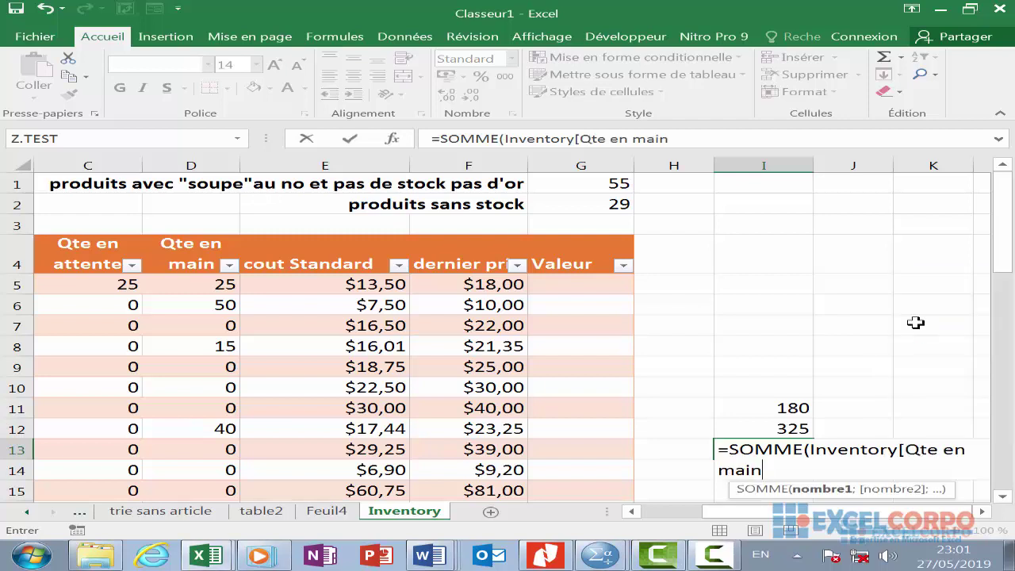
type("]")
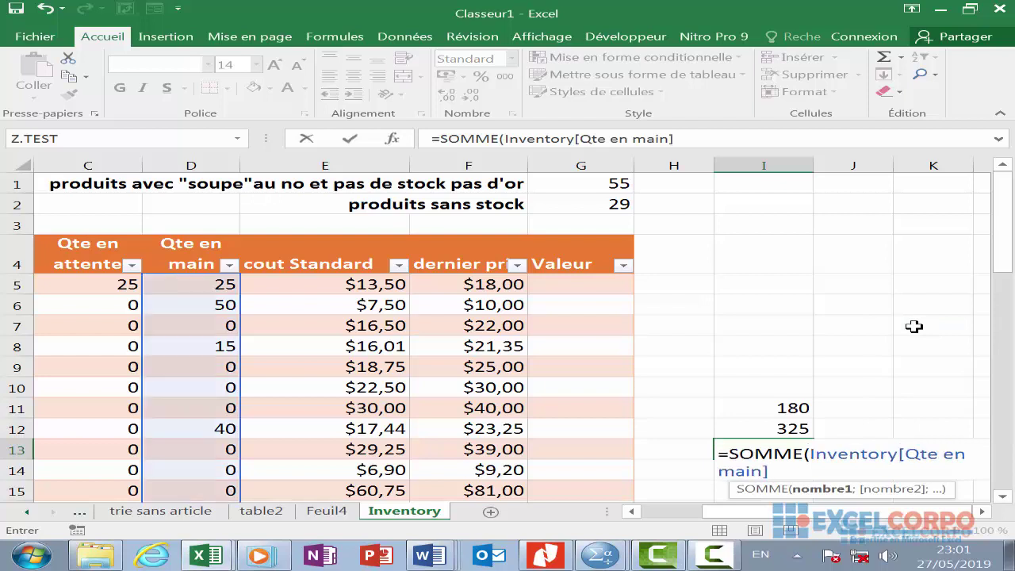
type(")")
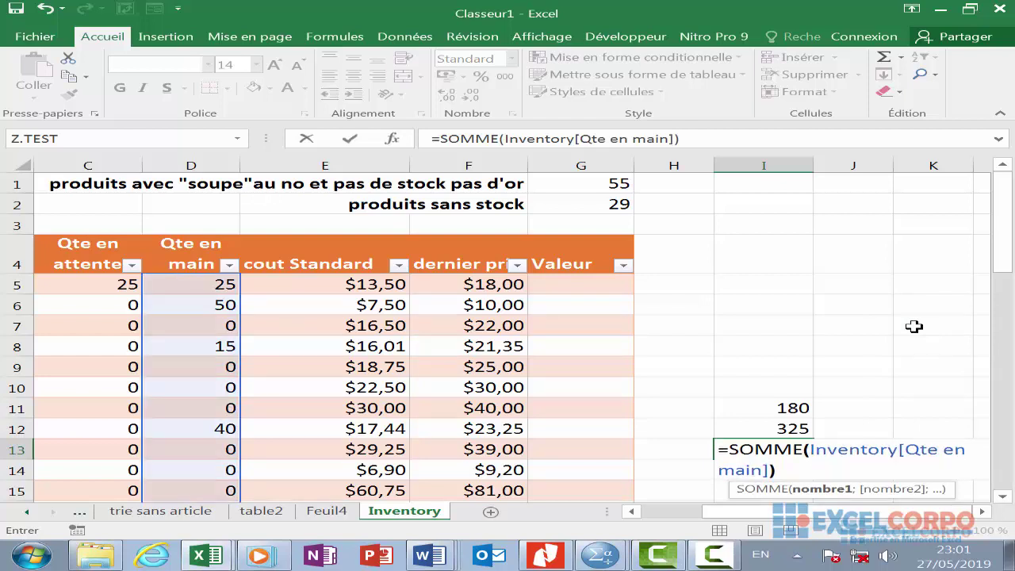
key("Return")
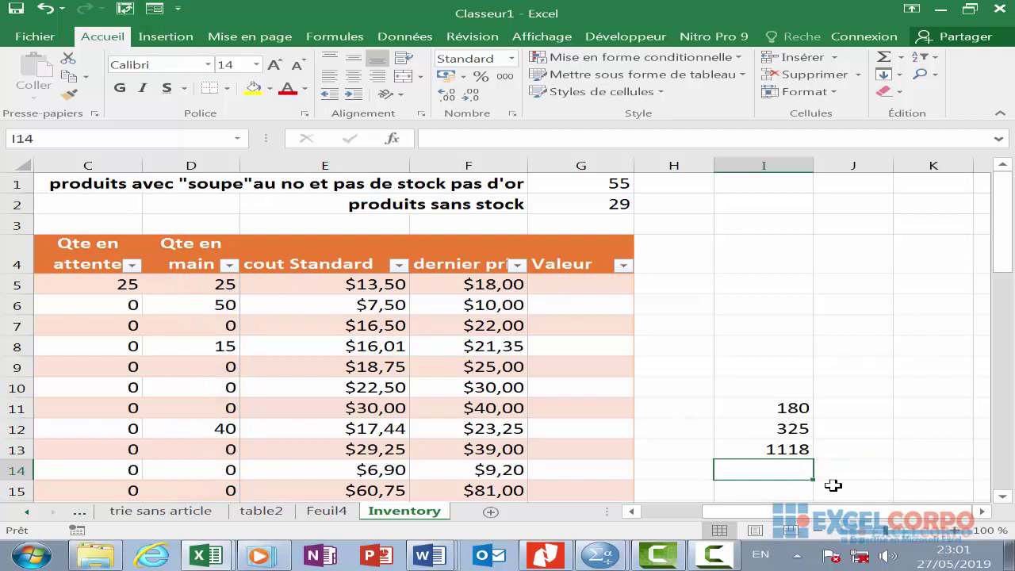
left_click(798, 457)
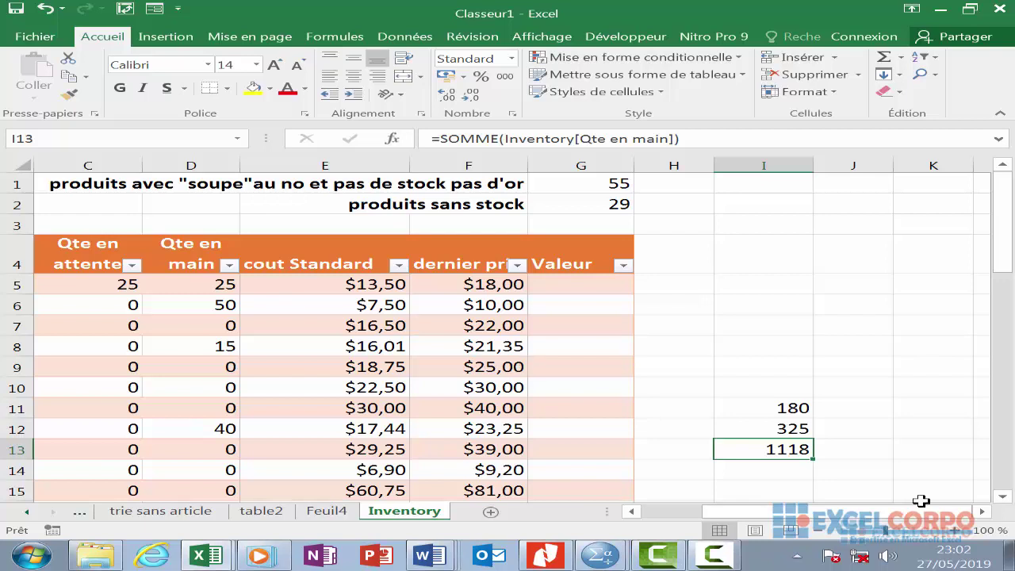
left_click(786, 476)
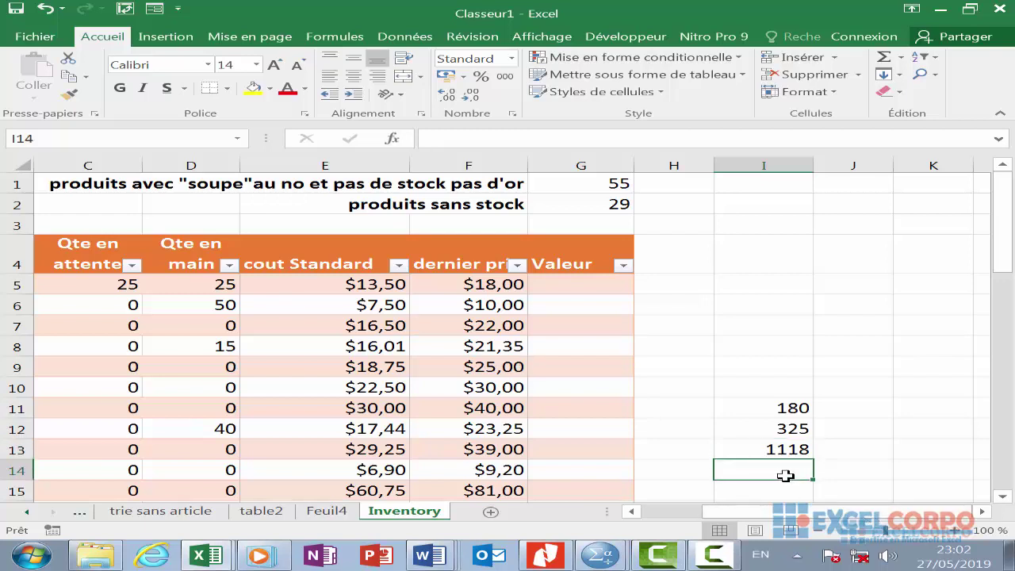
type("tablea")
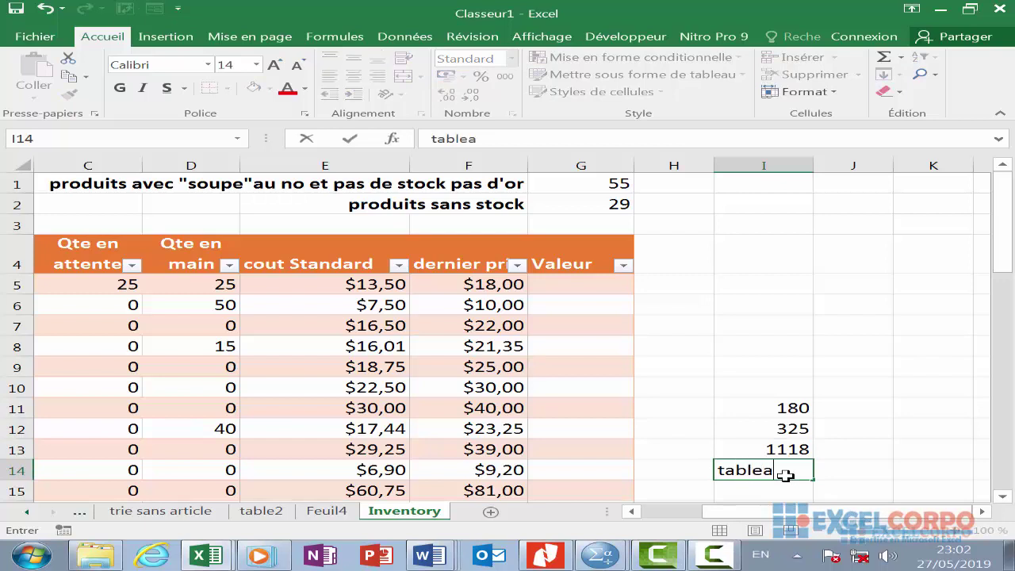
type("u")
type("[[")
type("lig")
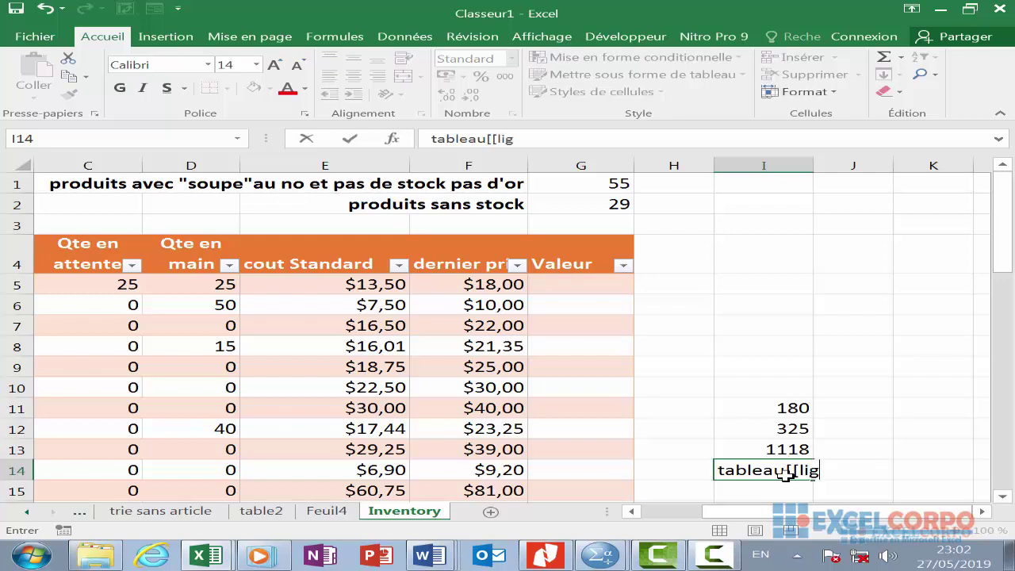
type("ne")
type("];")
type("[")
type("champ")
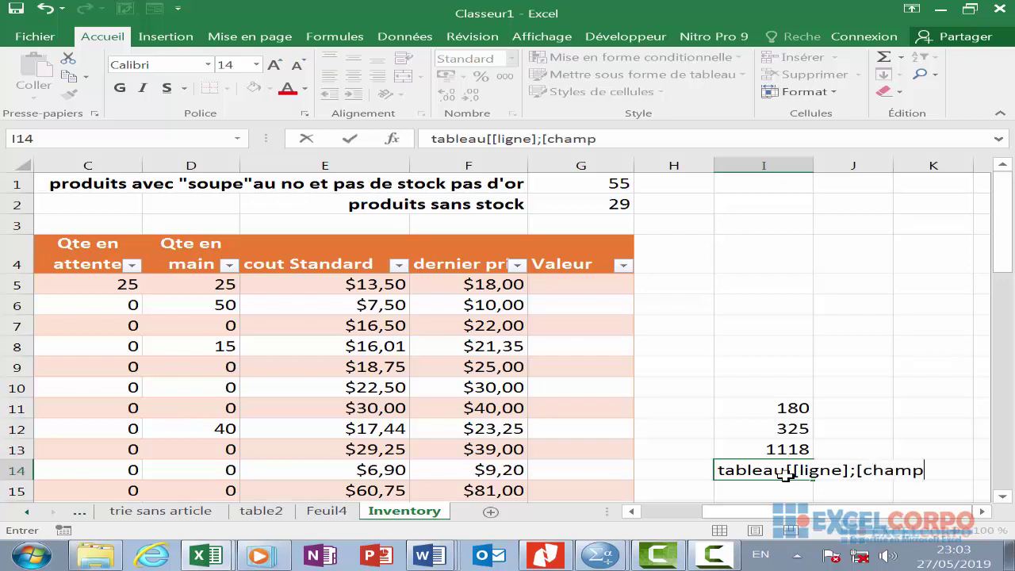
type("s")
type("]]")
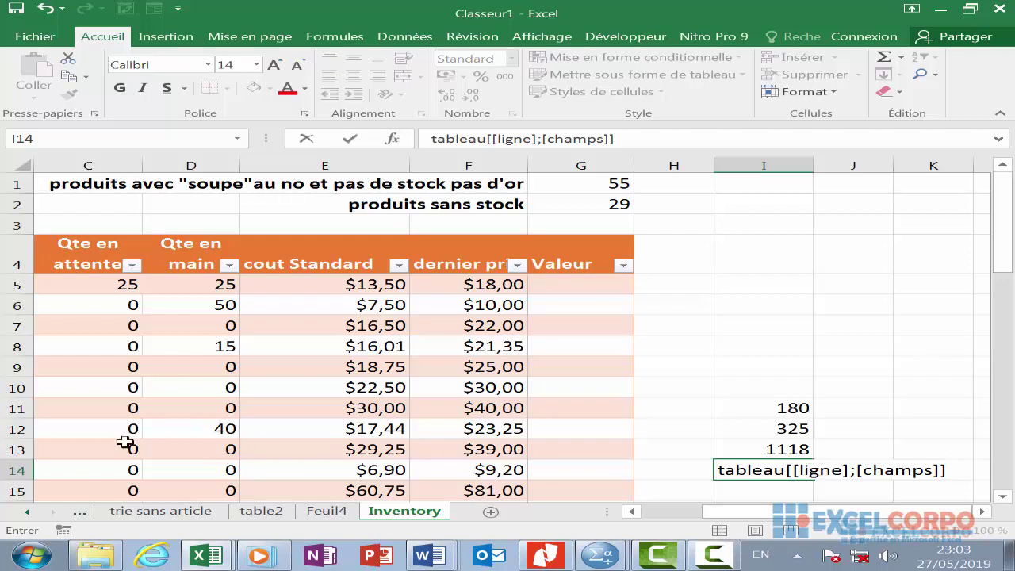
left_click(4, 470)
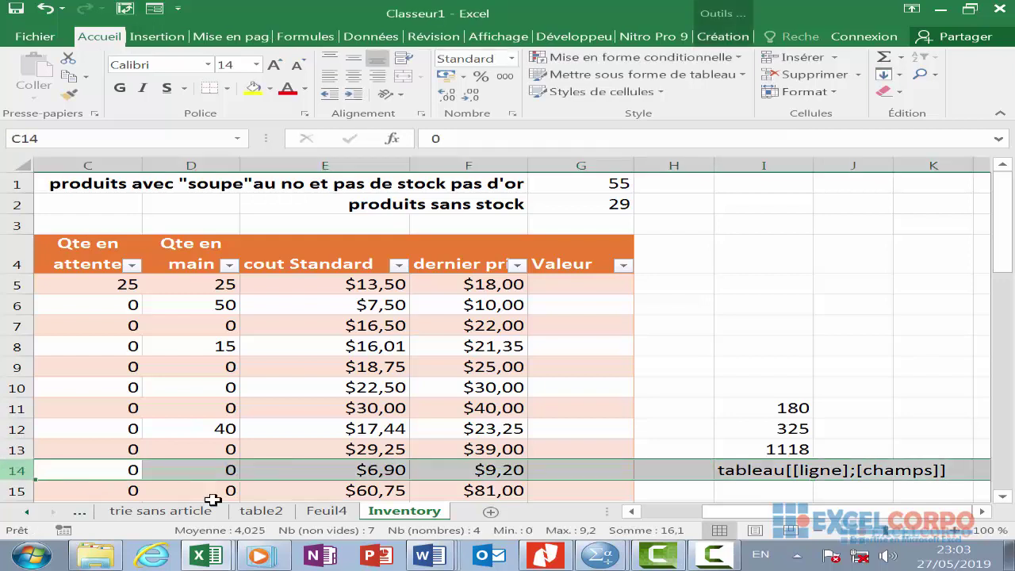
left_click(825, 471)
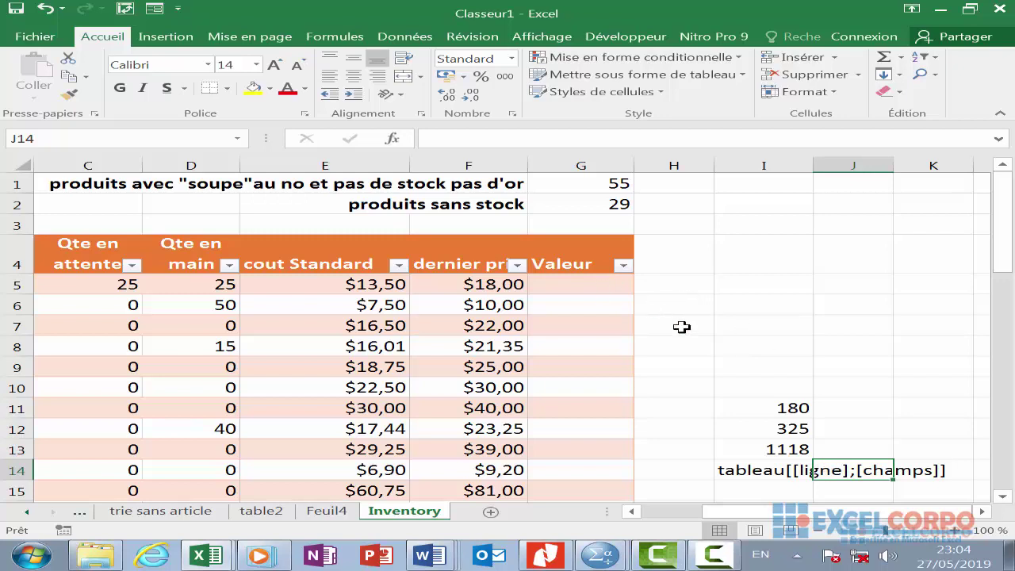
left_click(734, 470)
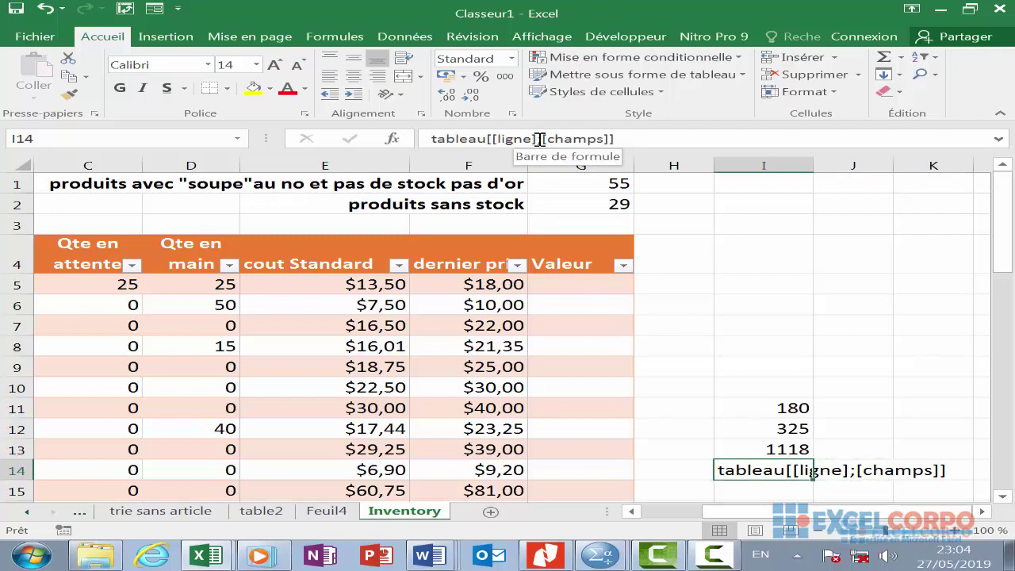
left_click(534, 139)
key("BackSpace")
key("BackSpace")
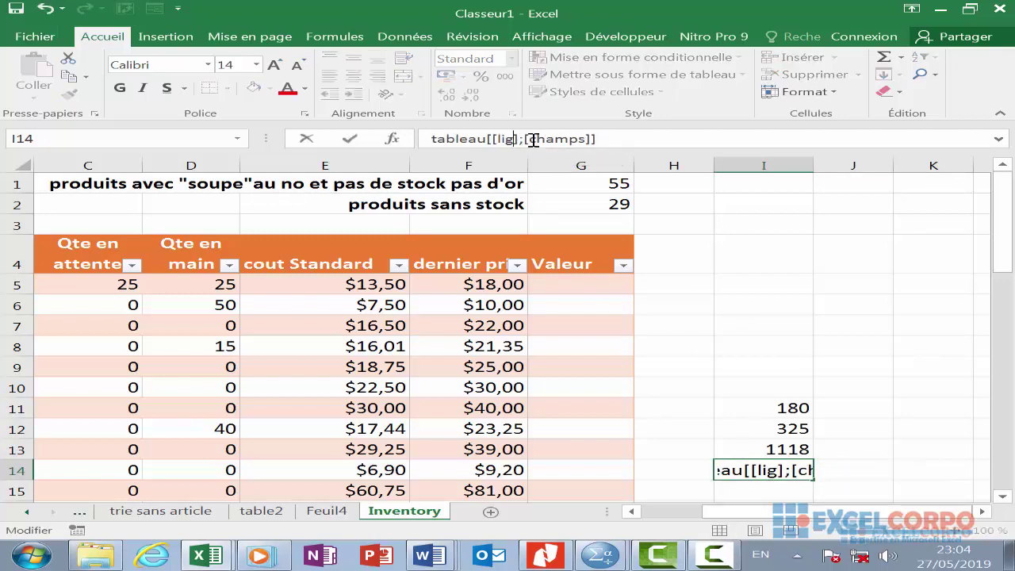
key("BackSpace")
key("BackSpace")
key("BackSpace")
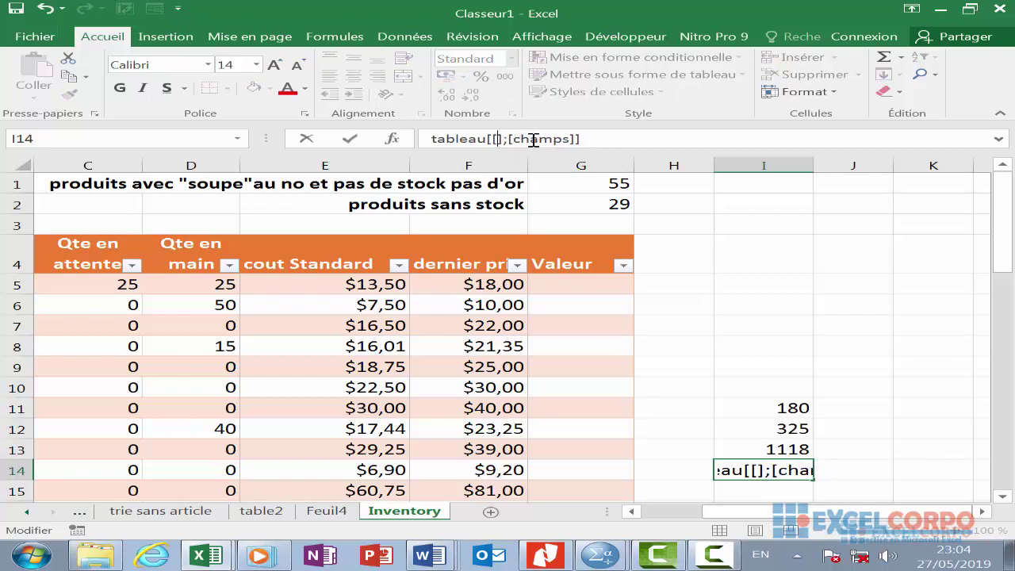
key("BackSpace")
key("Delete")
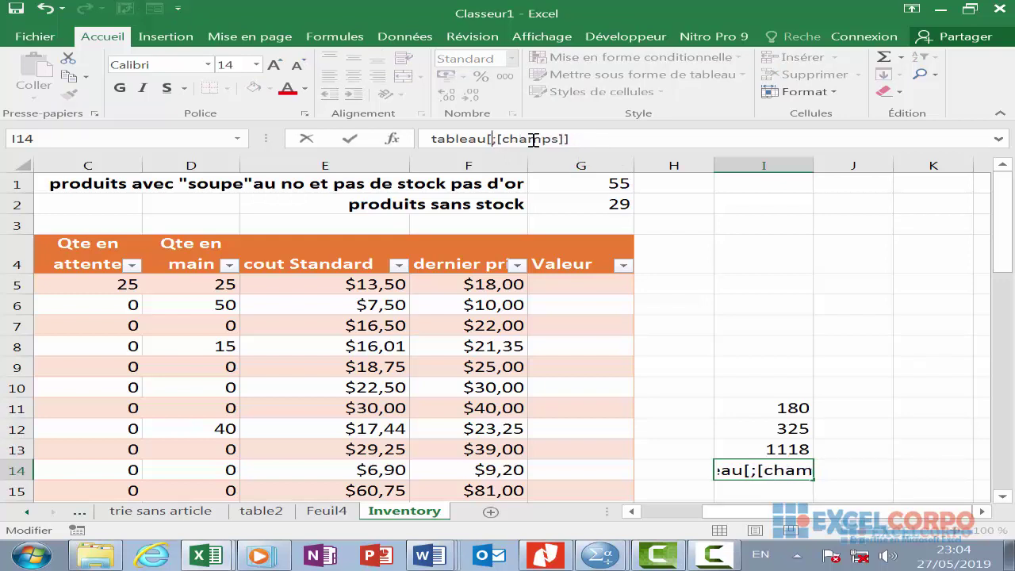
type("@")
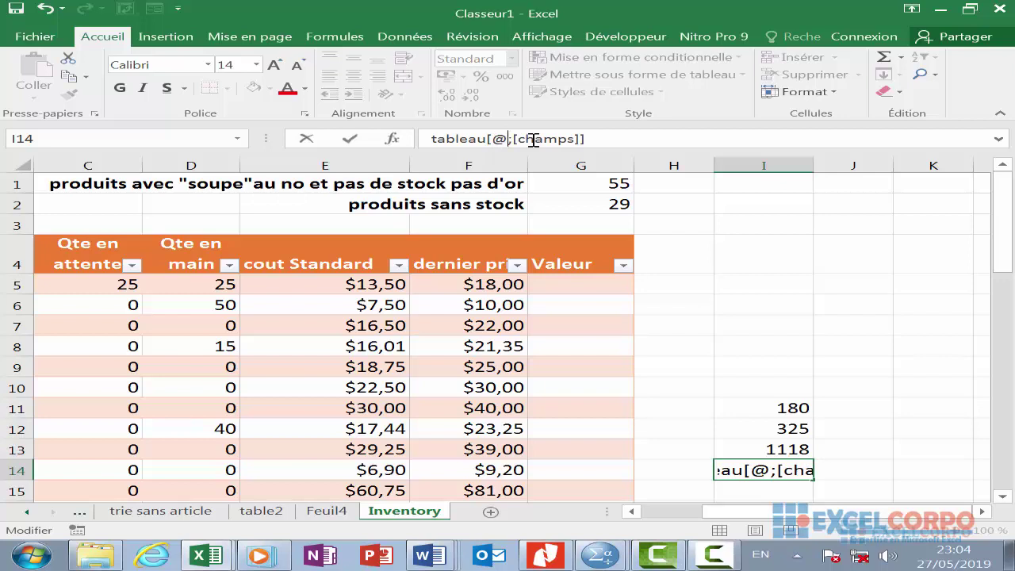
left_click(576, 138)
key("BackSpace")
key("BackSpace")
key("BackSpace")
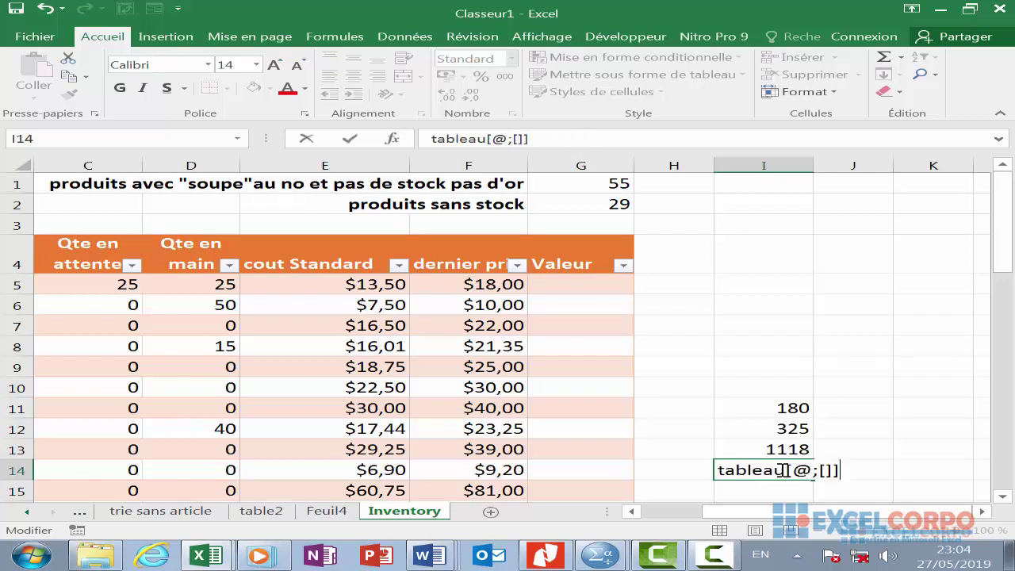
key("BackSpace")
key("BackSpace")
key("BackSpace")
key("BackSpace")
key("BackSpace")
key("BackSpace")
key("BackSpace")
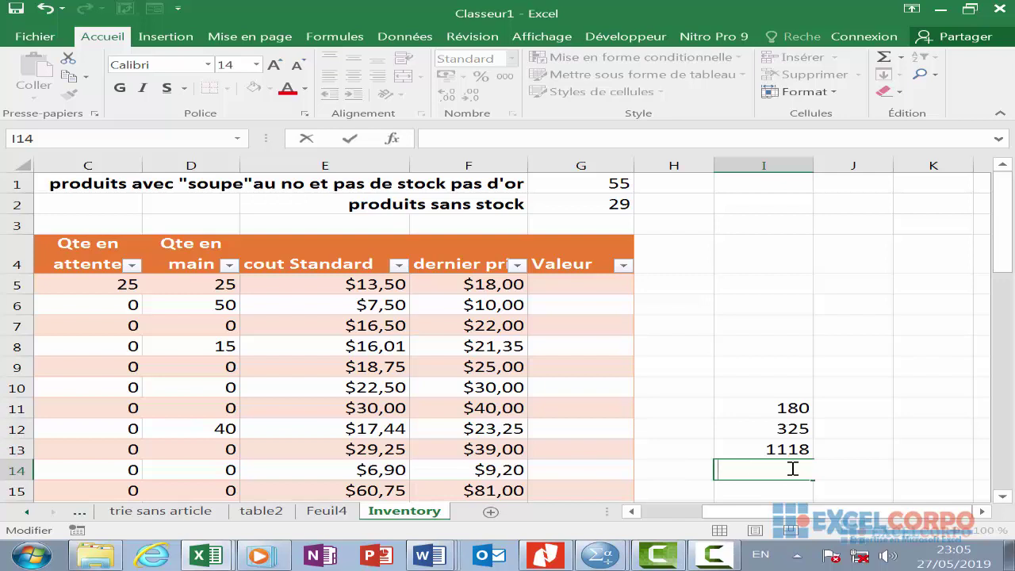
Enter =Inventory[@[cout Standard ]]*2 in I14, giving 13,8
type("=i")
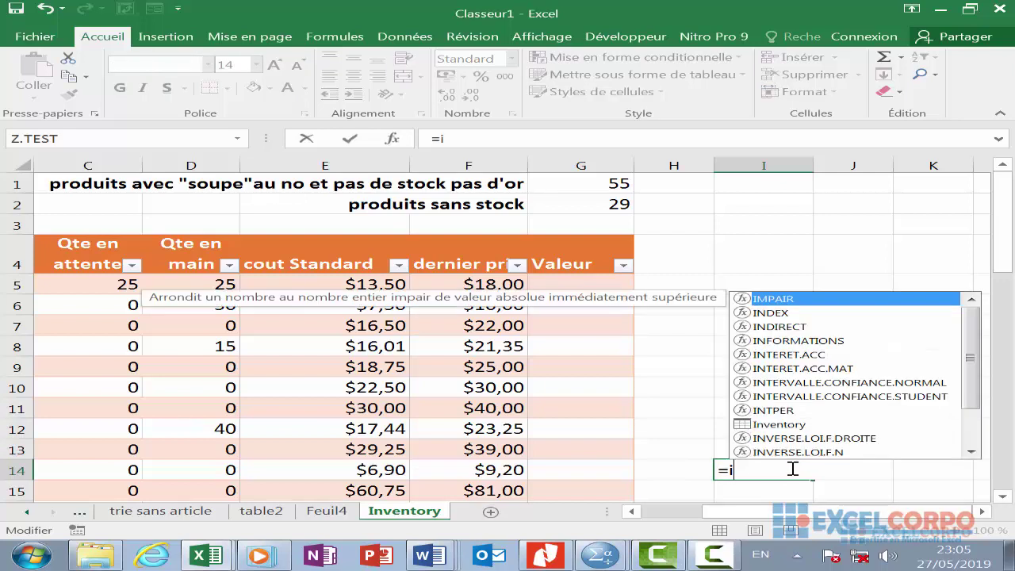
type("nventory")
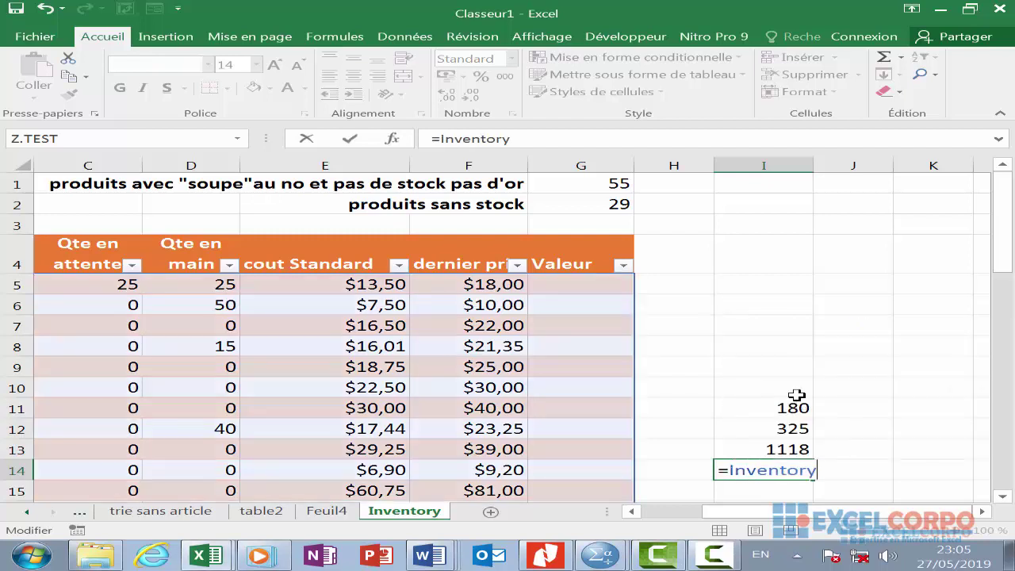
double_click(798, 396)
type("[")
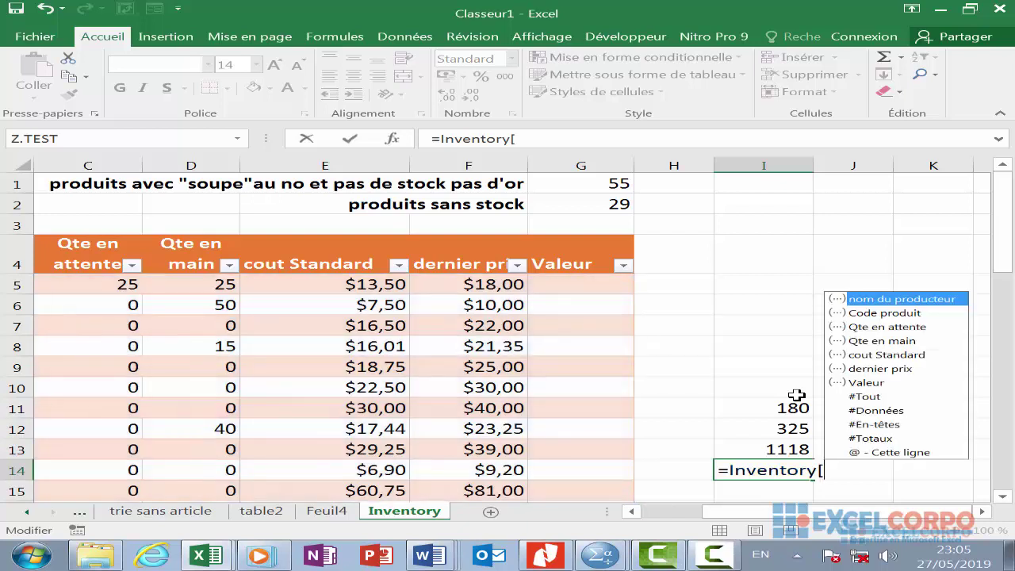
left_click(883, 458)
double_click(879, 453)
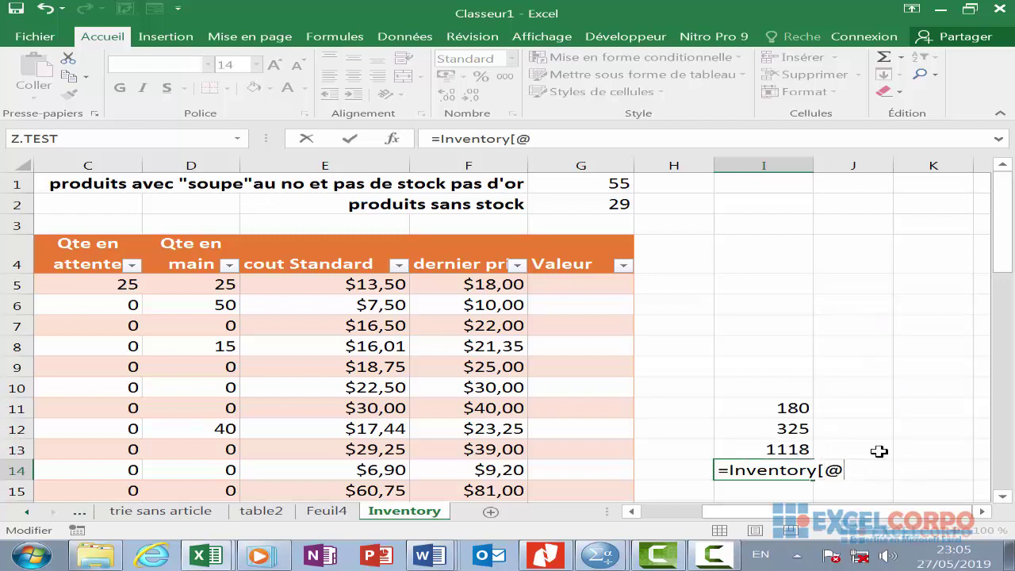
type("[")
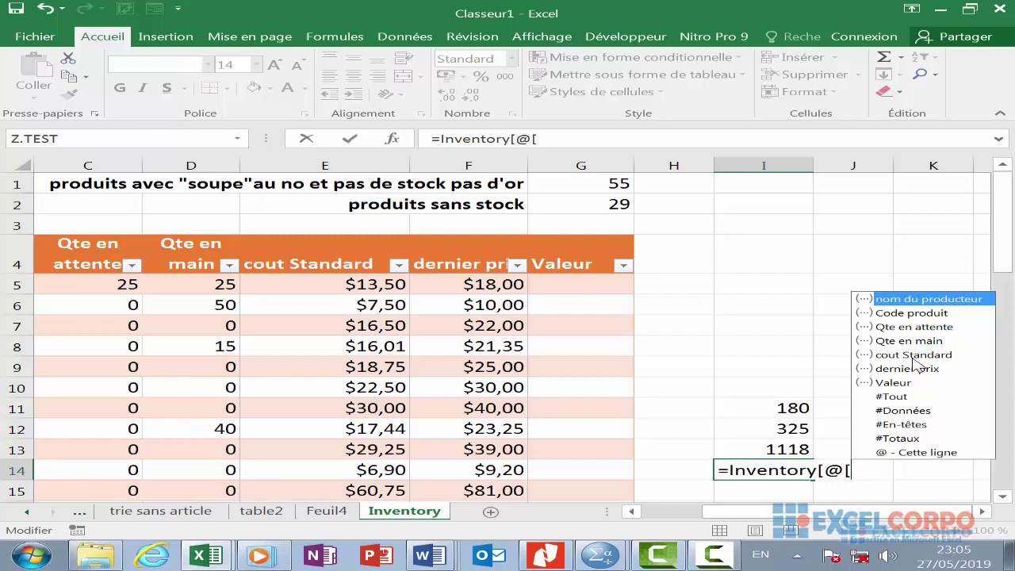
double_click(914, 356)
type("]")
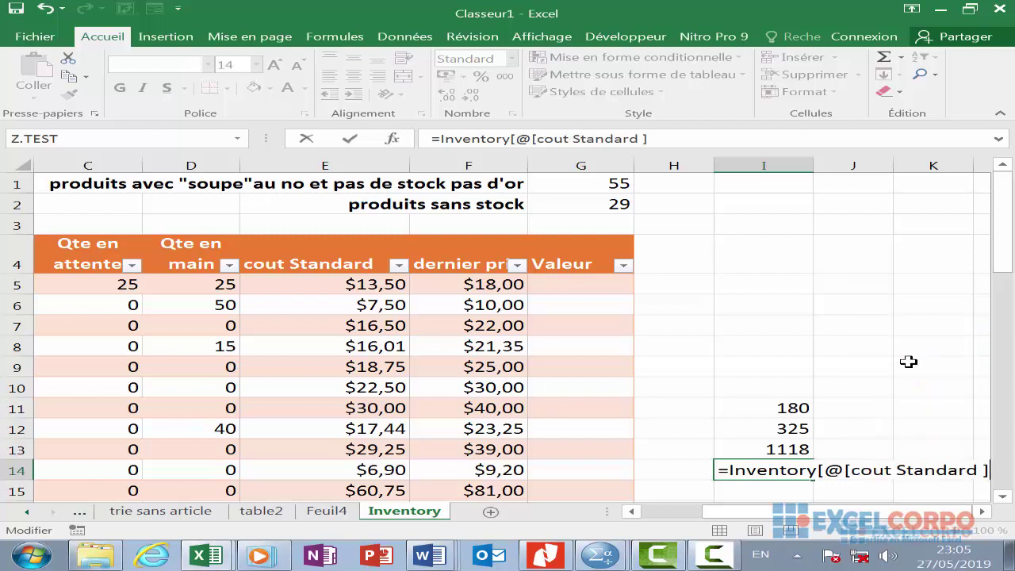
type("]")
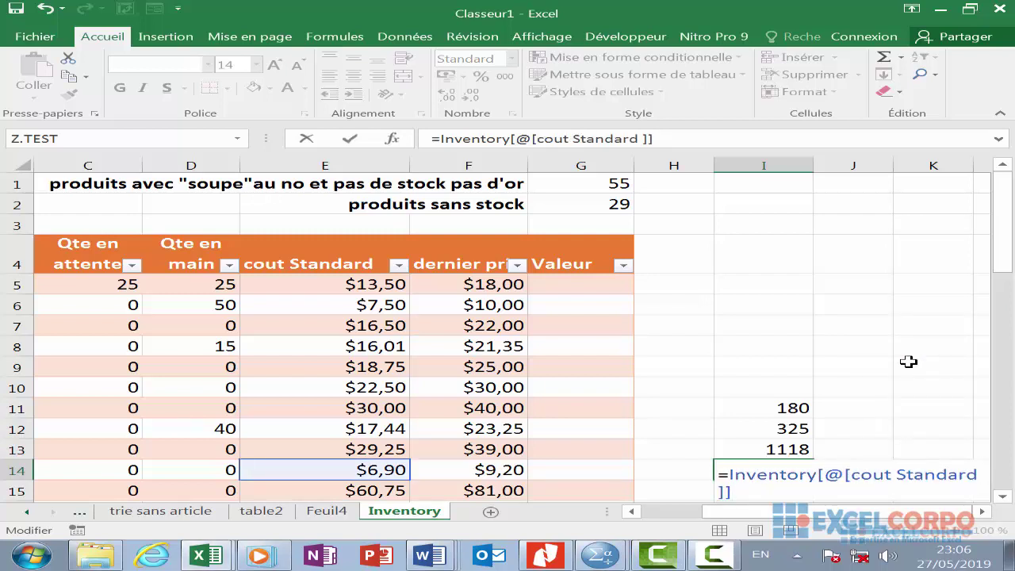
type("*2")
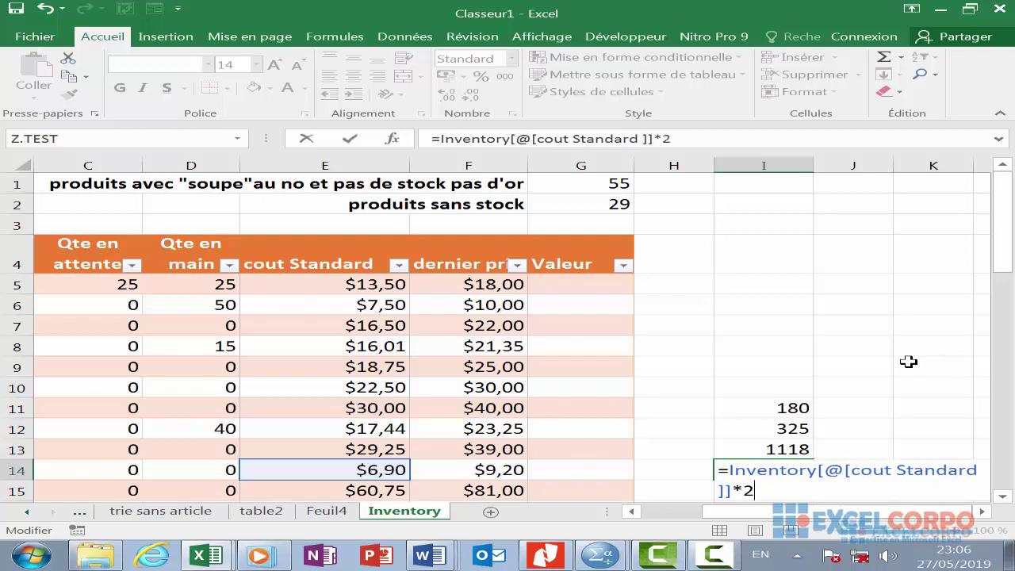
key("Return")
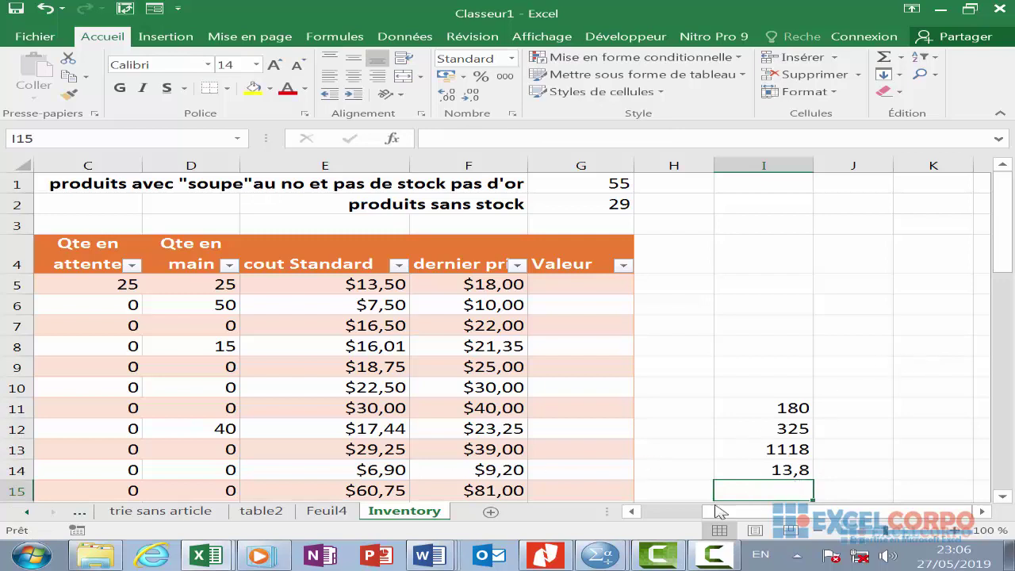
Compare against the cout Standard value in E14, review I14's formula, and select I15
left_click(312, 471)
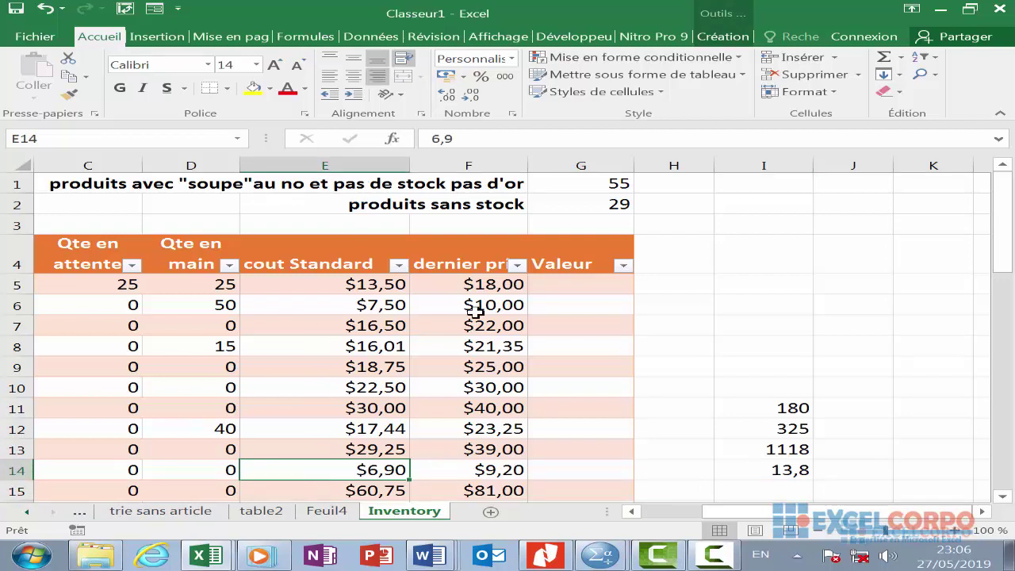
left_click(804, 472)
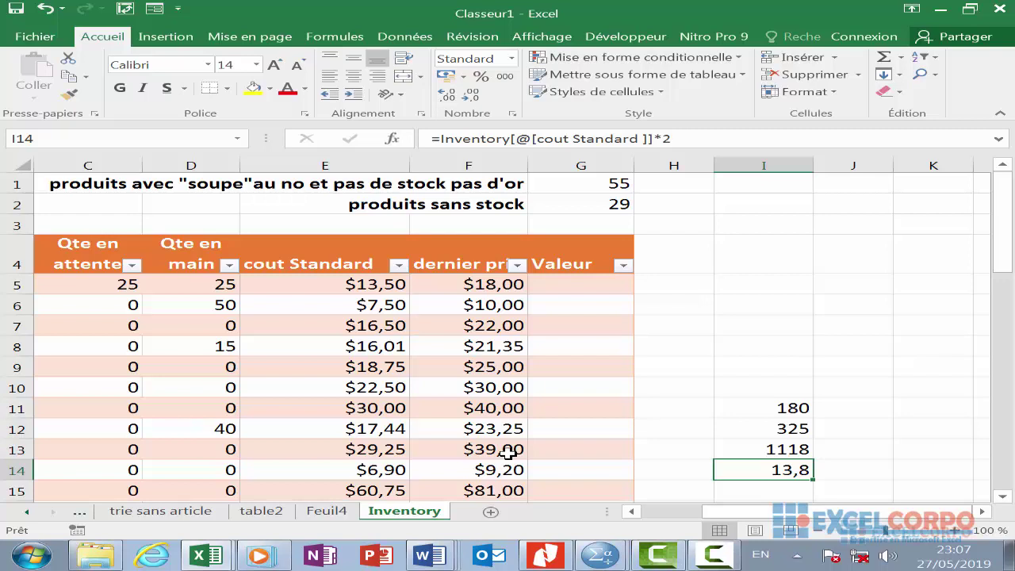
scroll(603, 416, "down", 3)
scroll(699, 385, "up", 1)
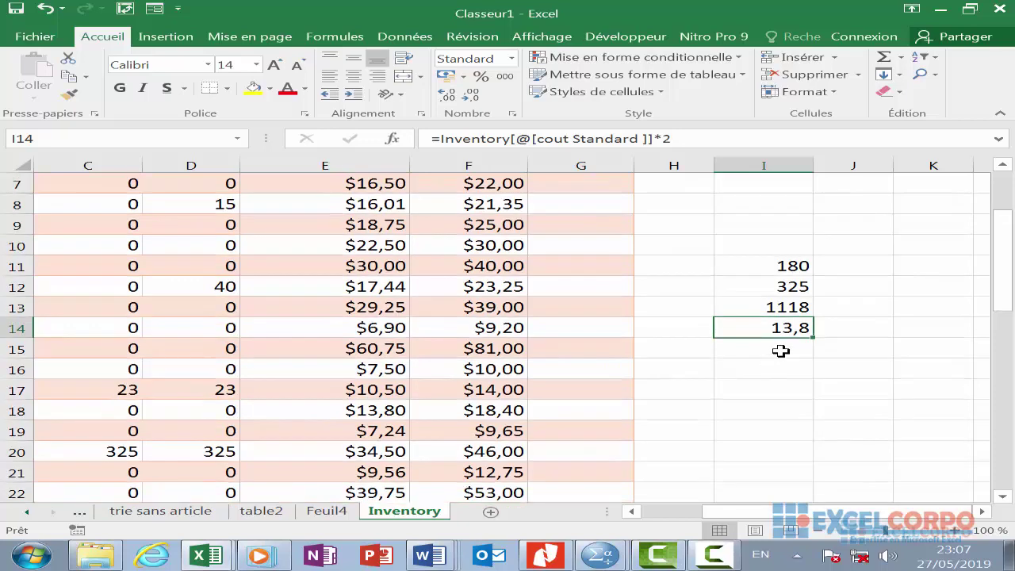
left_click(781, 351)
type("=")
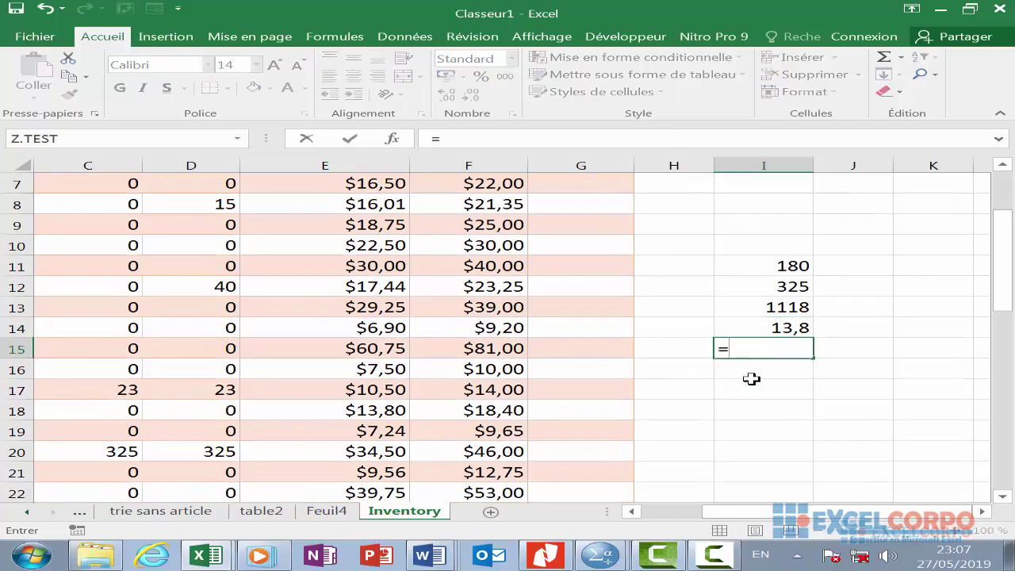
key("Escape")
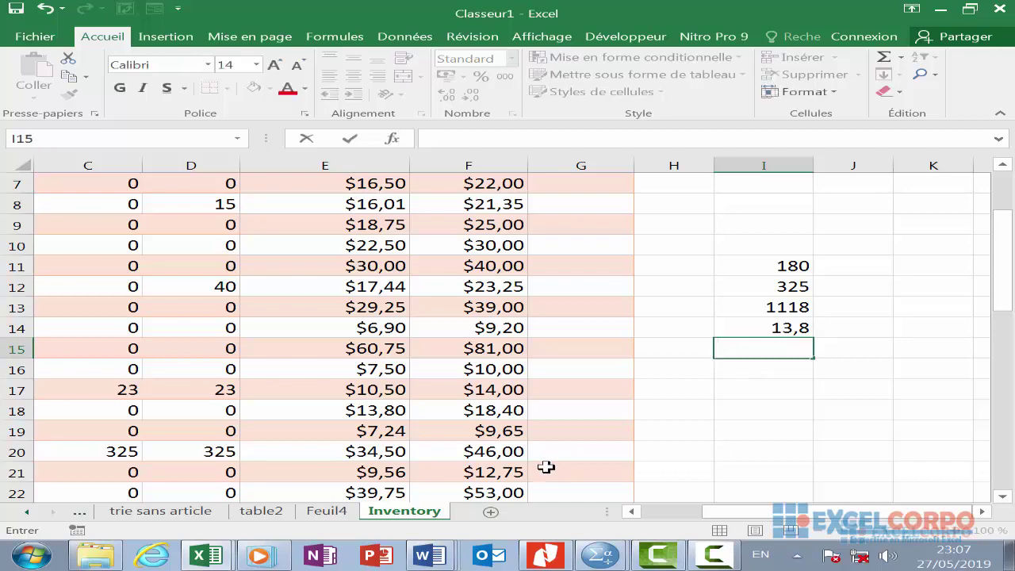
scroll(392, 333, "down", 3)
scroll(397, 352, "down", 6)
scroll(399, 358, "down", 6)
scroll(394, 333, "up", 1)
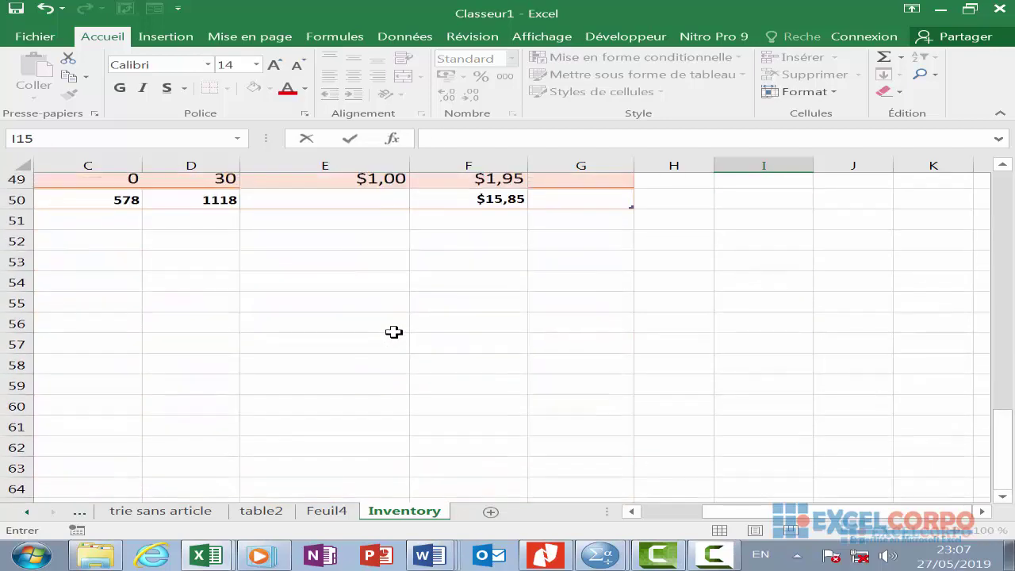
scroll(395, 333, "up", 1)
key("Left")
key("Left")
key("Left")
key("Left")
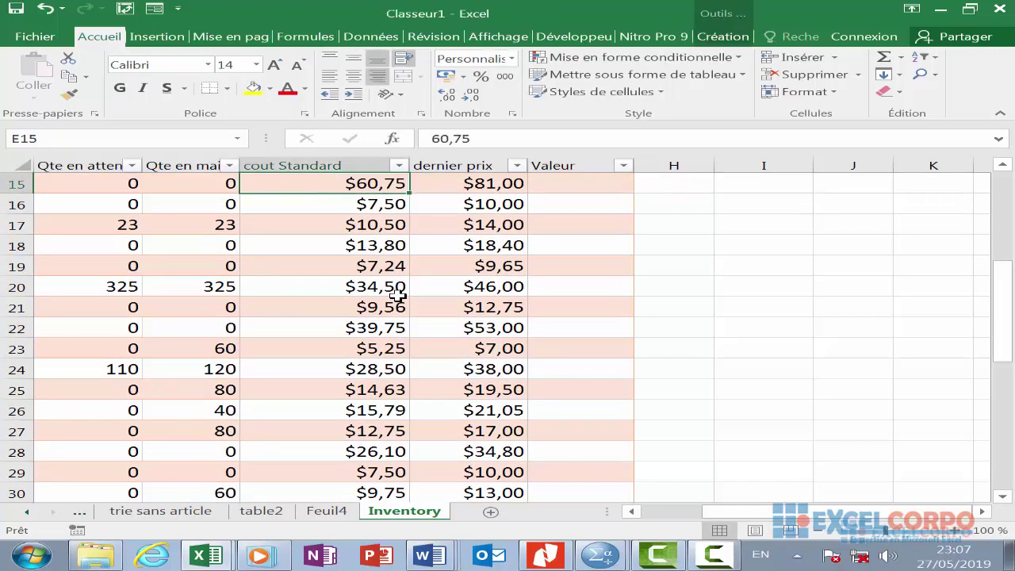
key("Left")
key("Left")
key("Left")
scroll(634, 404, "down", 8)
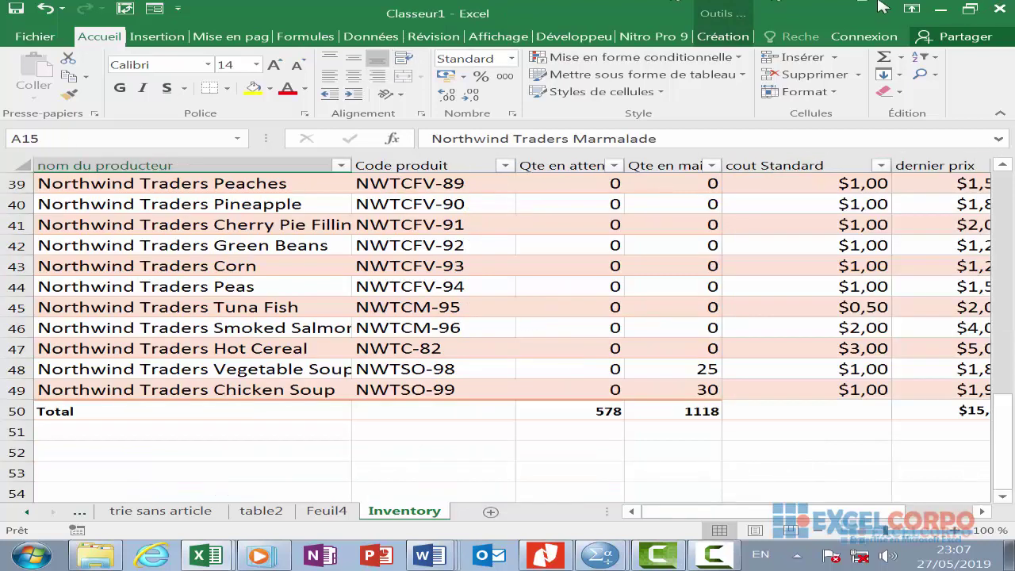
left_click(724, 36)
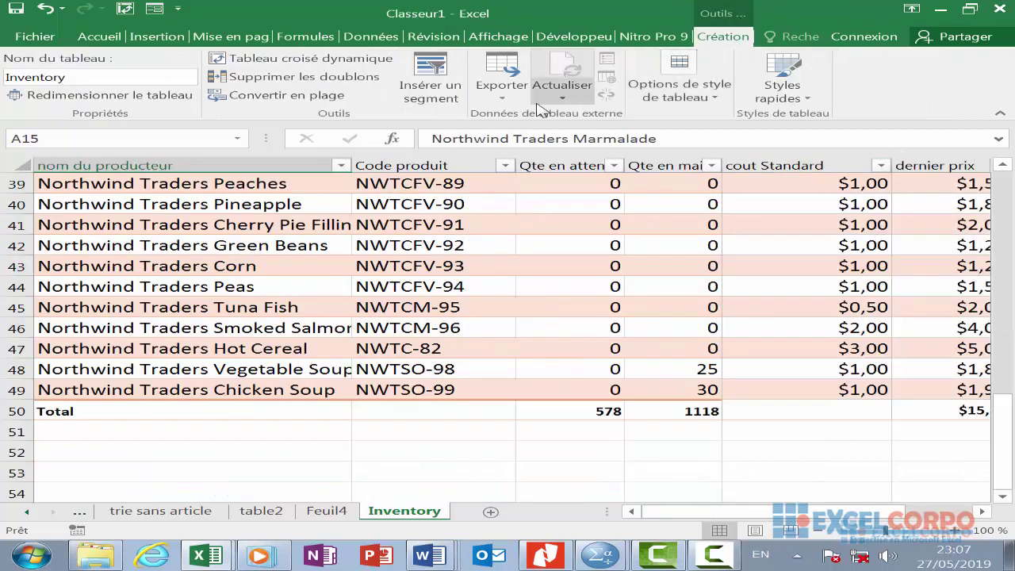
left_click(661, 92)
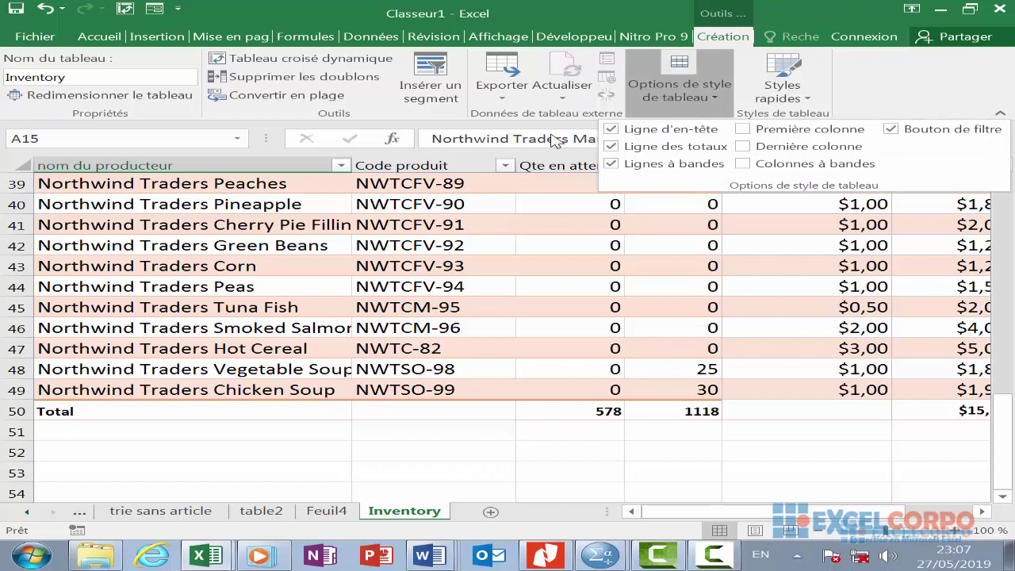
left_click(611, 146)
left_click(611, 146)
left_click(766, 422)
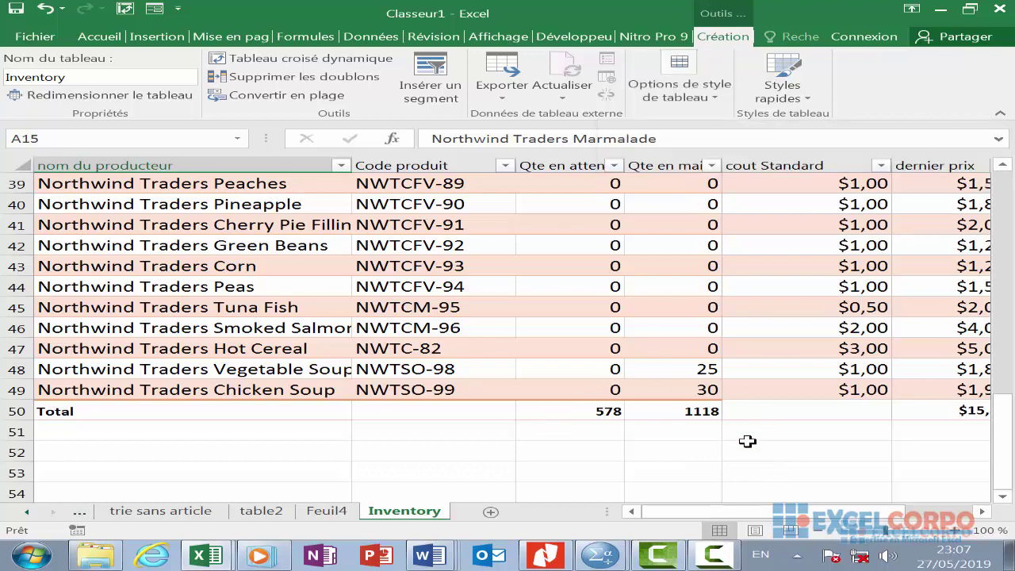
left_click(749, 449)
left_click(936, 440)
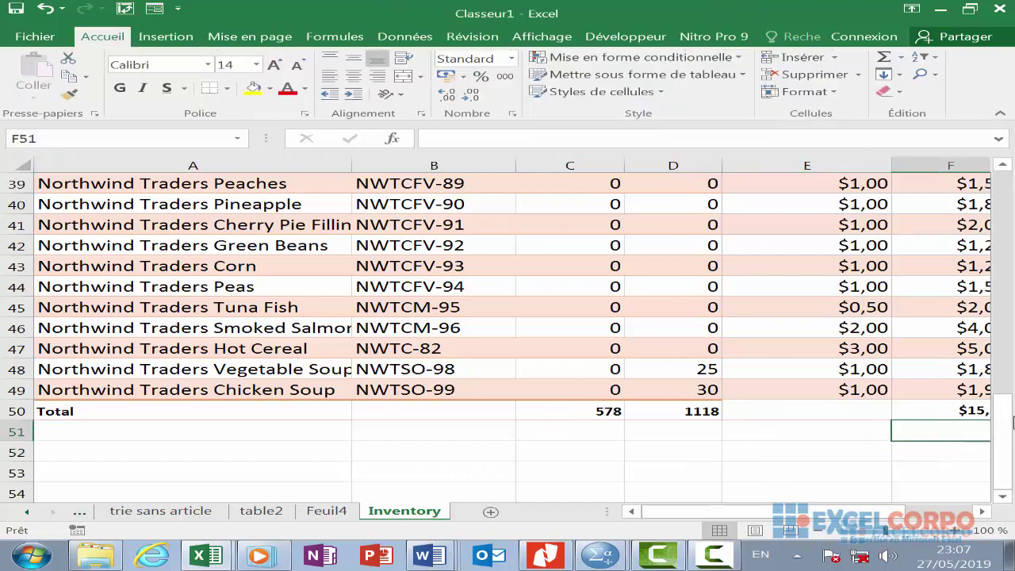
scroll(913, 461, "up", 11)
left_click_drag(739, 511, 817, 512)
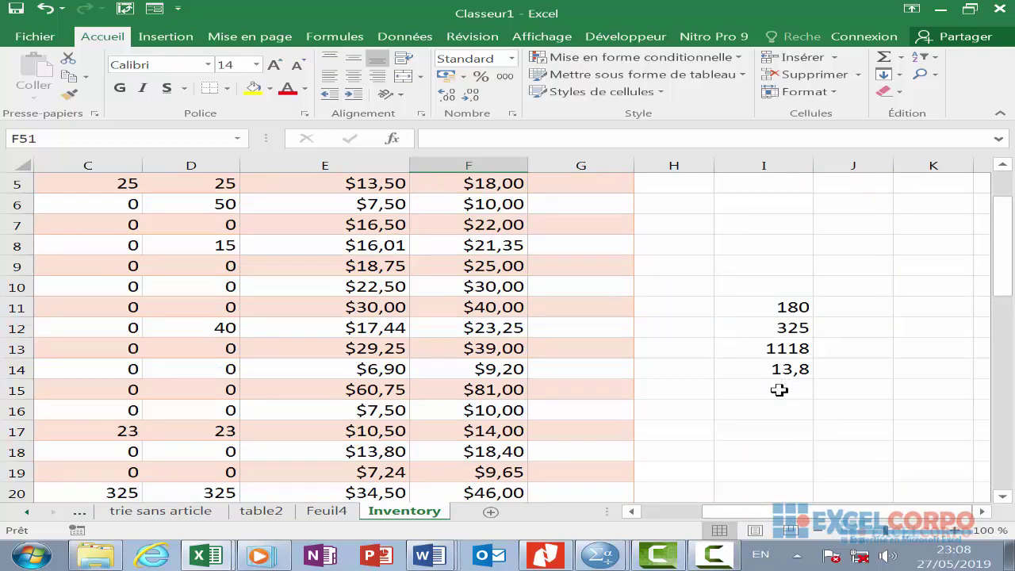
In I15, start an Inventory table reference using the #Totaux row
left_click(783, 393)
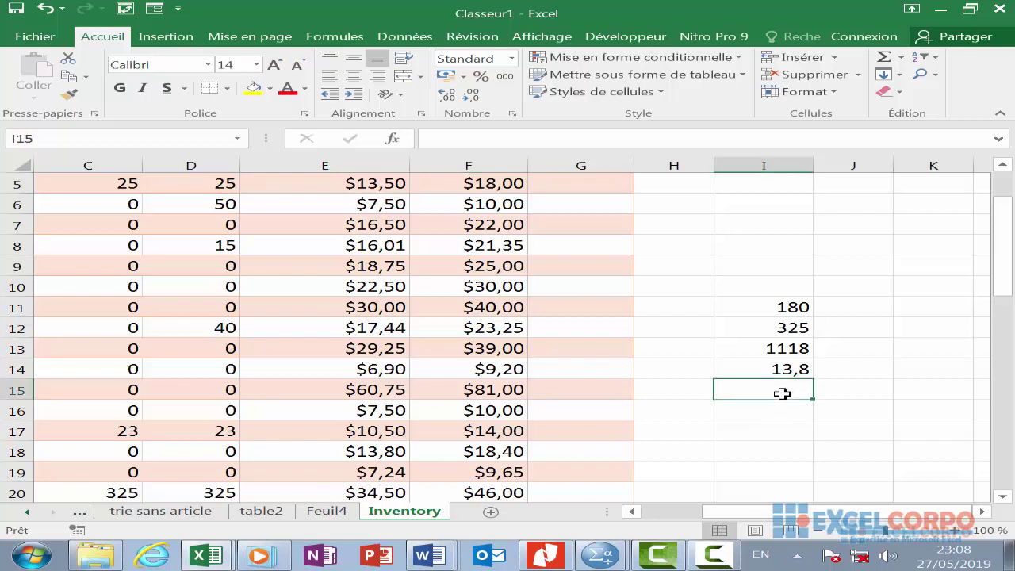
type("=")
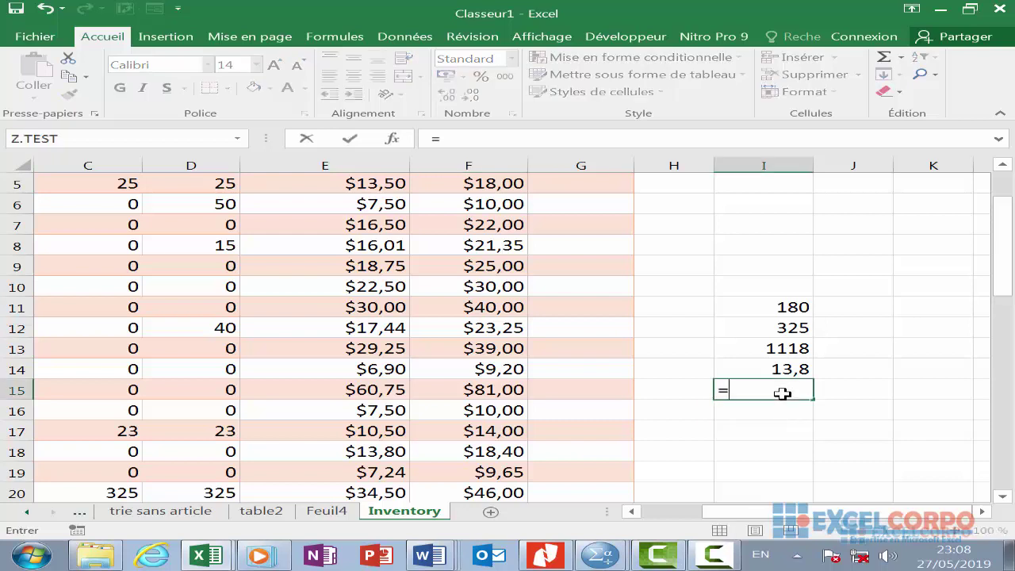
type("in")
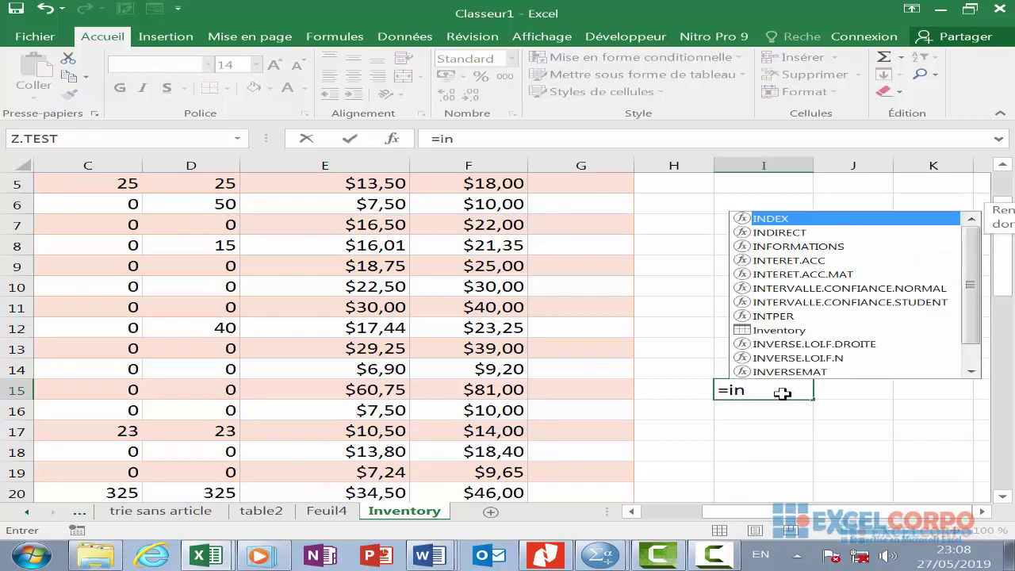
type("v")
double_click(775, 409)
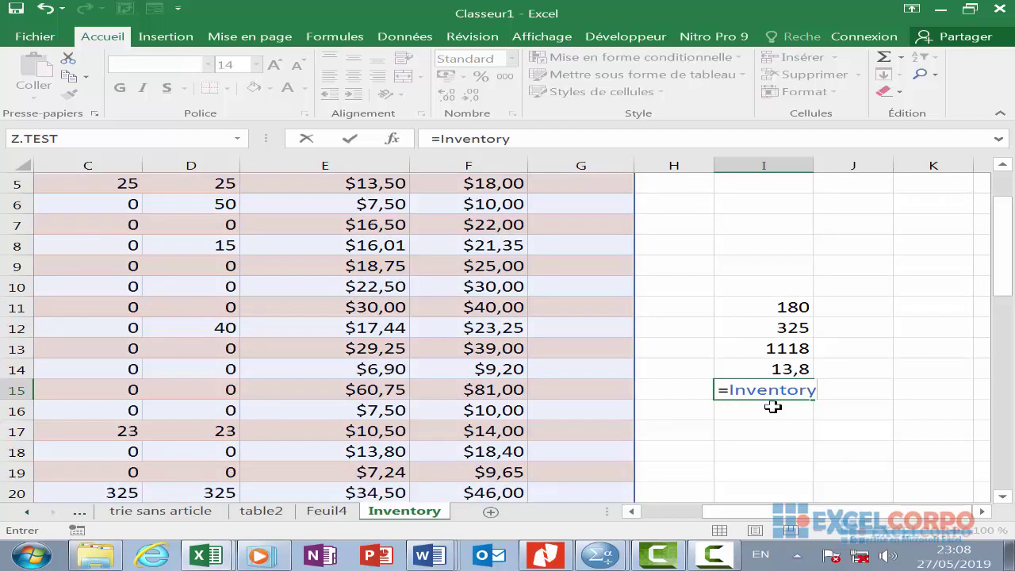
type("[")
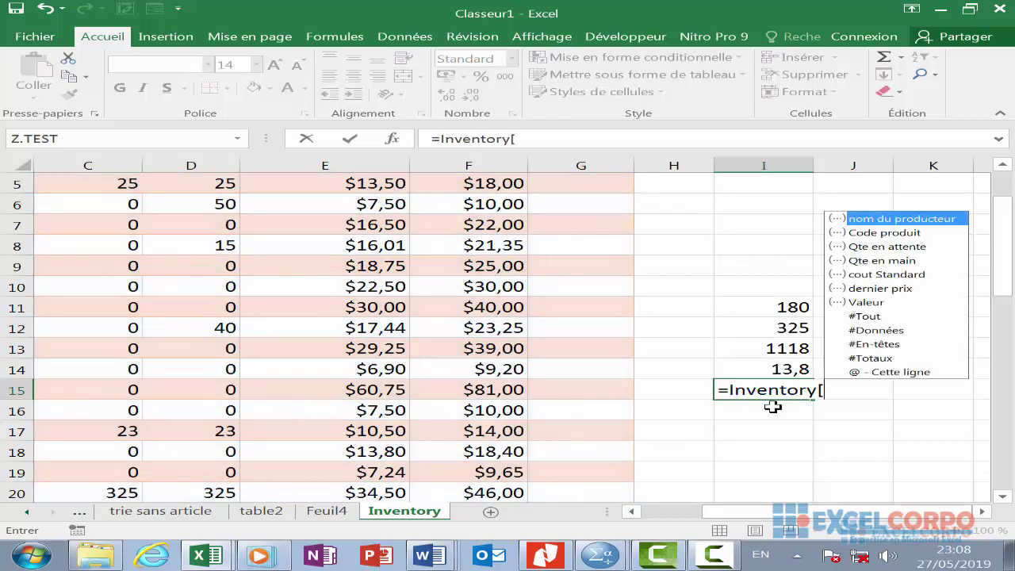
double_click(862, 359)
type("];[")
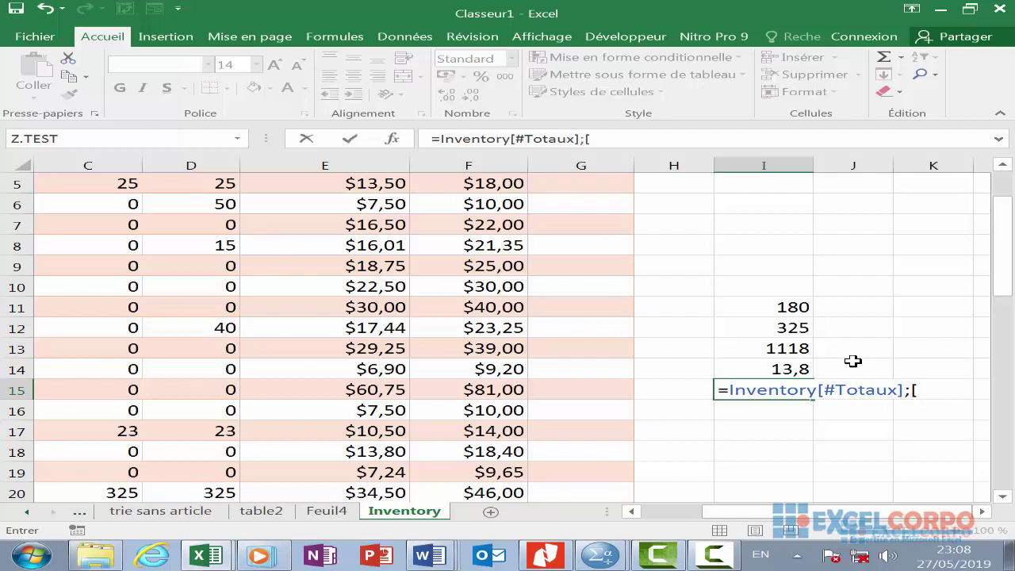
key("BackSpace")
key("BackSpace")
key("BackSpace")
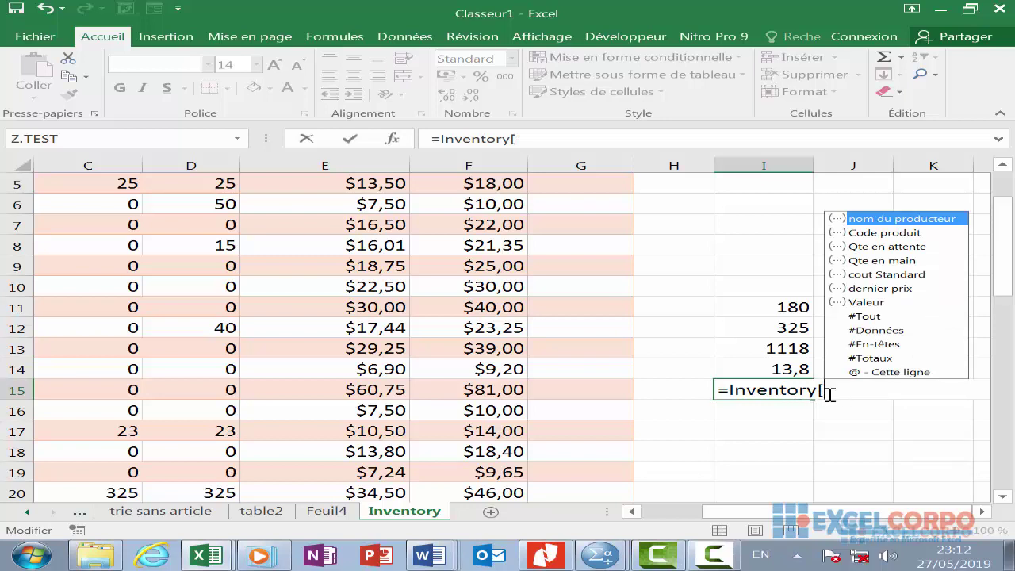
Complete Inventory[[#Totaux];[Qte en main]] and append a minus sign
type("[")
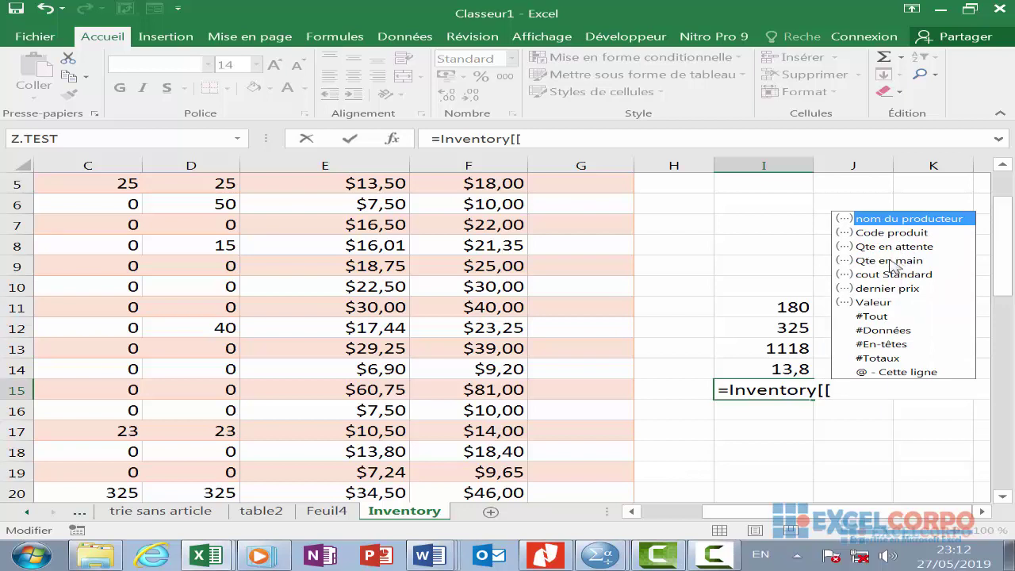
double_click(883, 356)
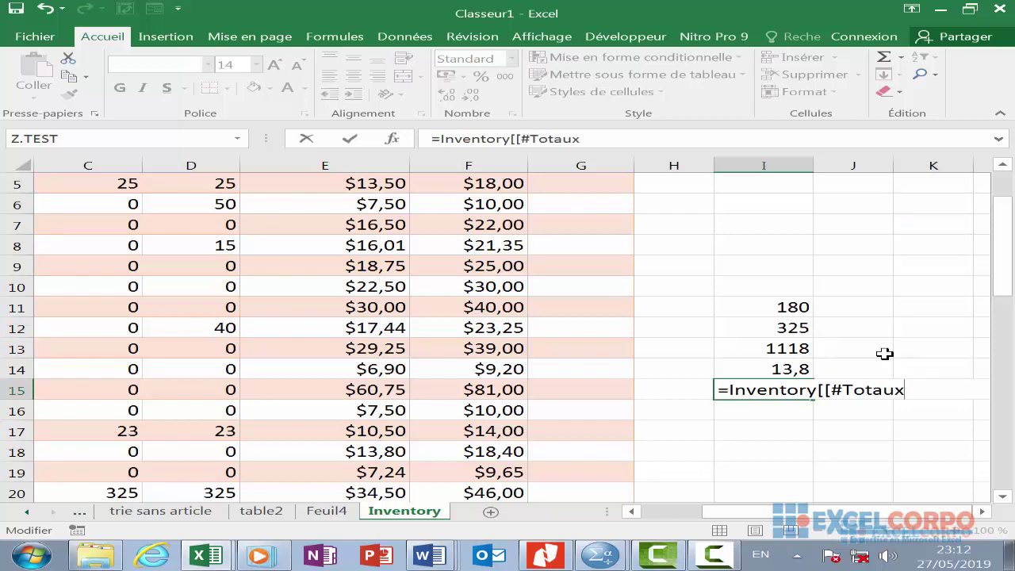
type("]")
type(";")
type("[")
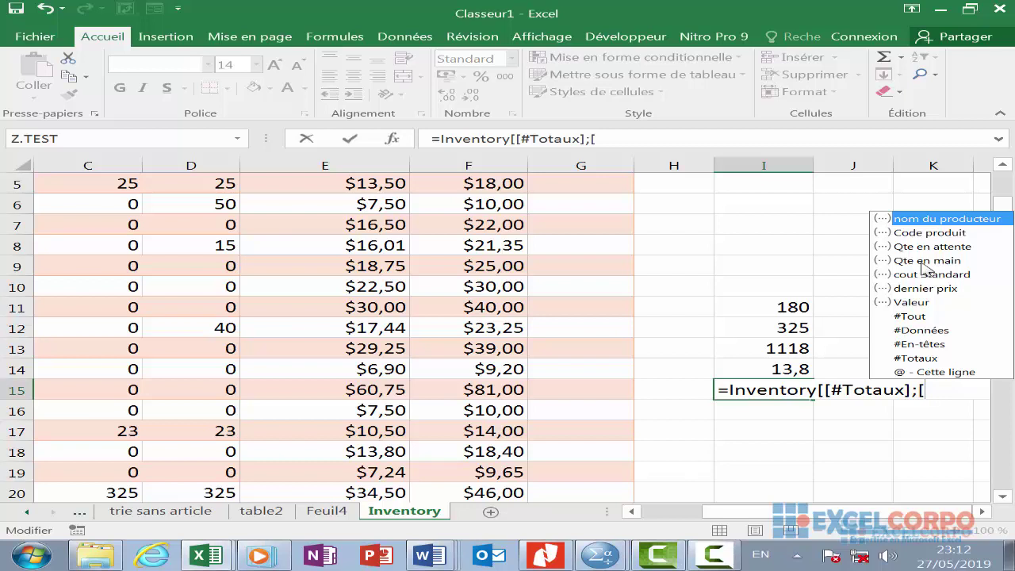
double_click(925, 262)
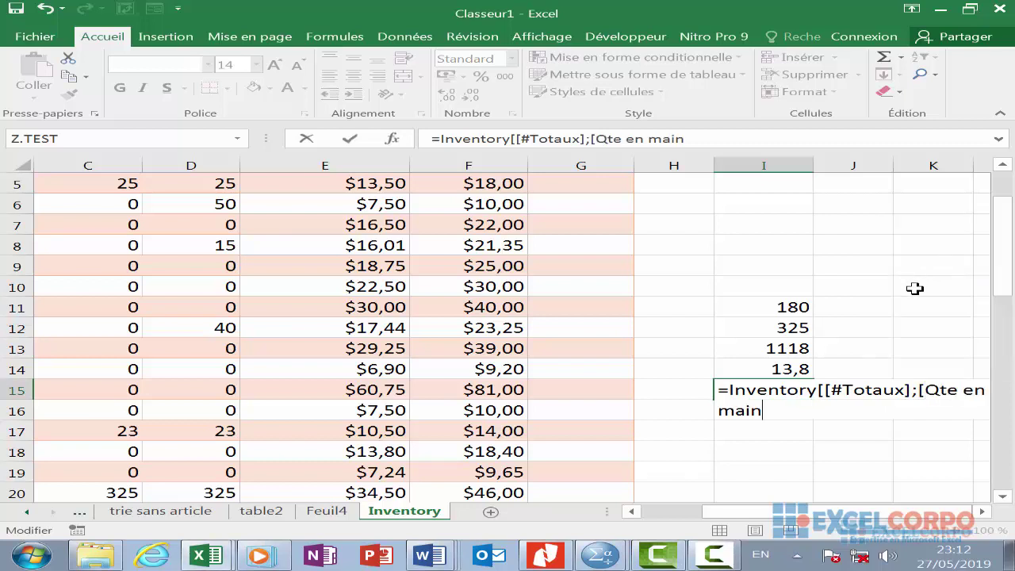
type("]]")
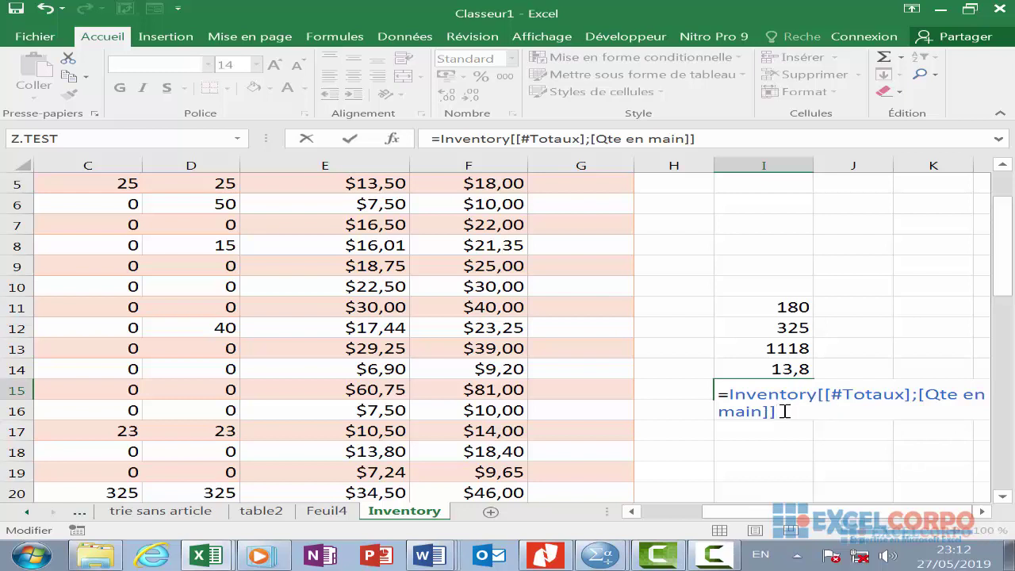
type("-i")
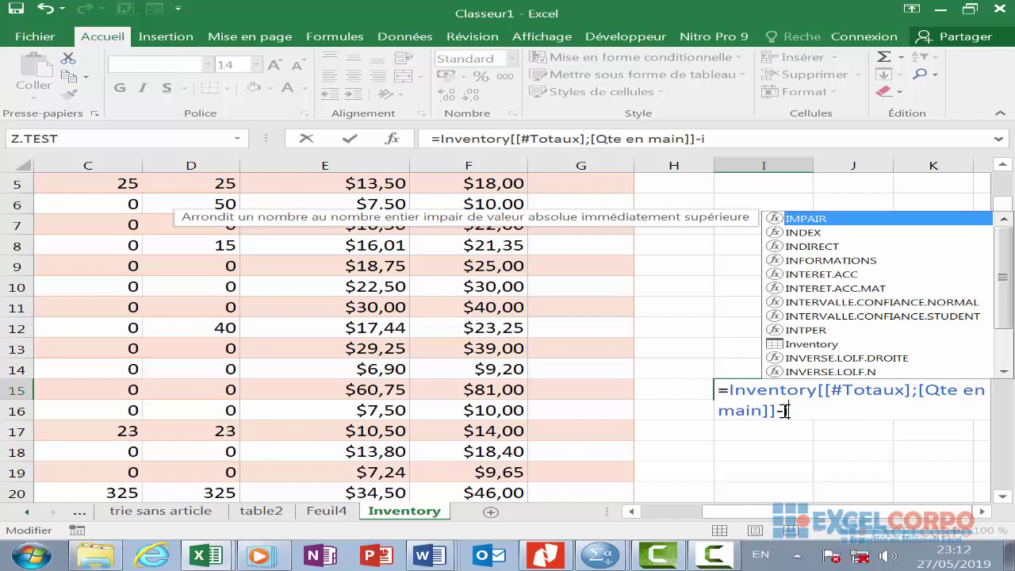
type("n")
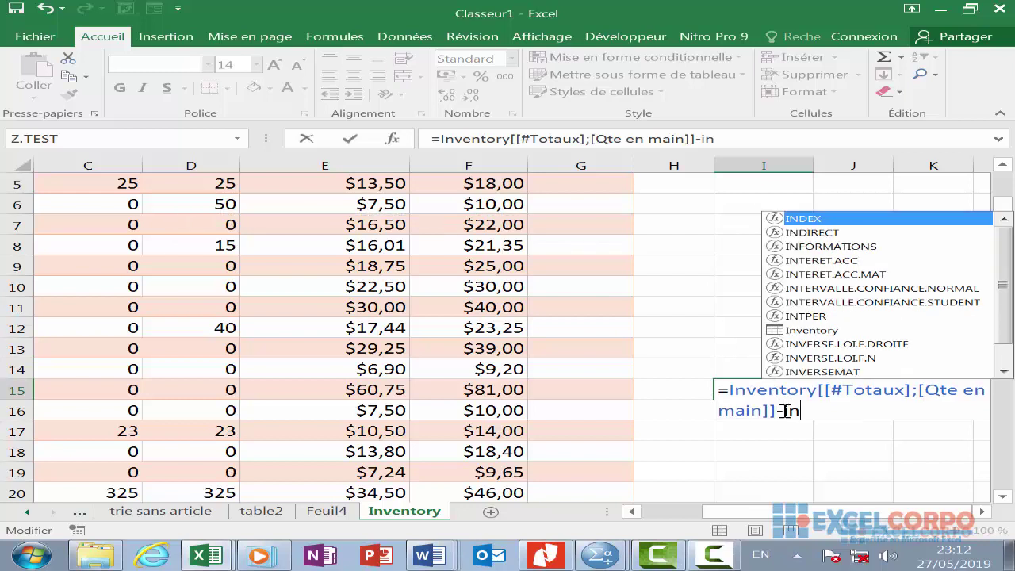
type("v")
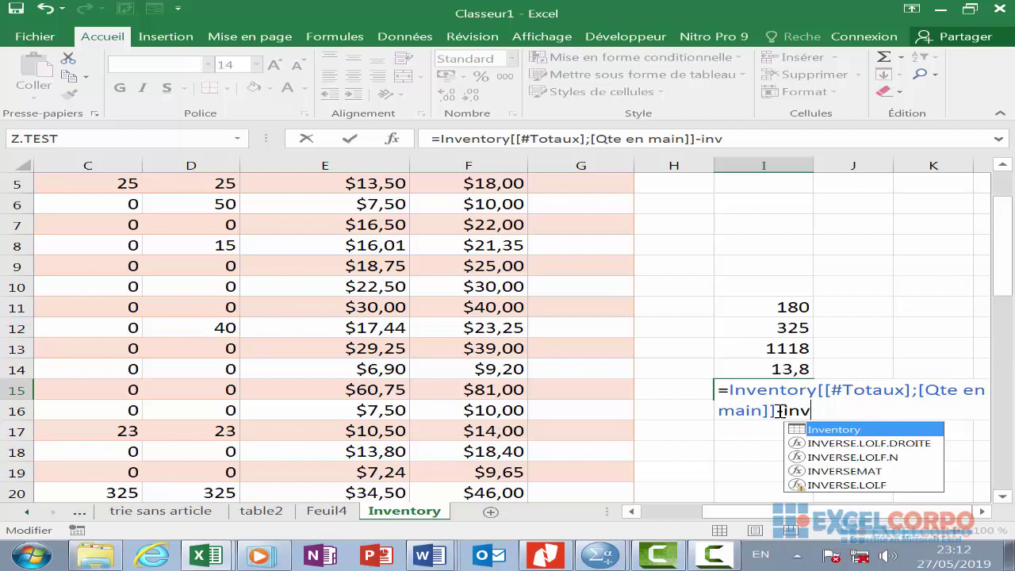
Subtract Inventory[[#Totaux];[Qte en attente]] in I15, dismissing the error, to get 540
double_click(871, 431)
type("[[")
double_click(909, 359)
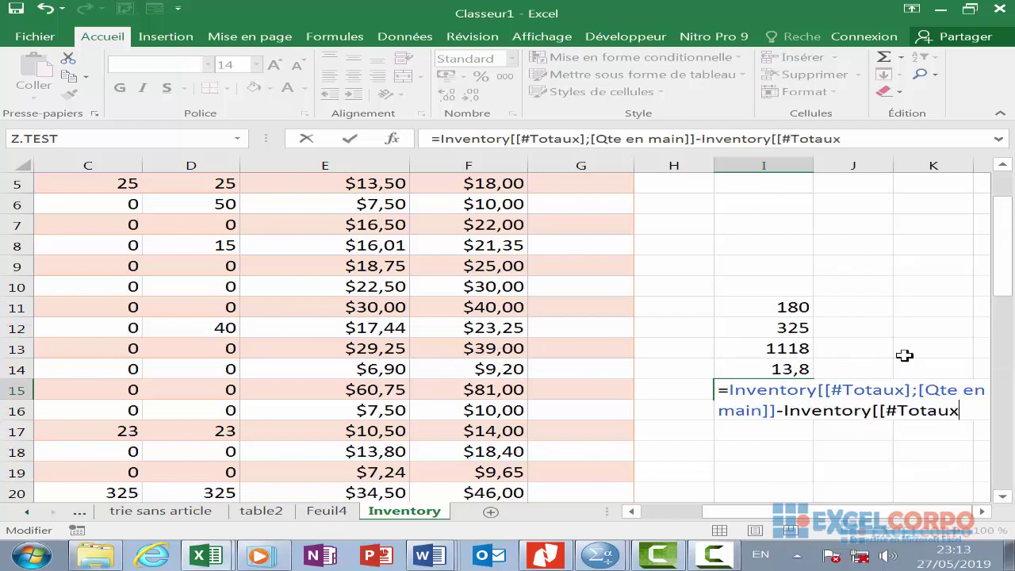
type("]")
type(";[")
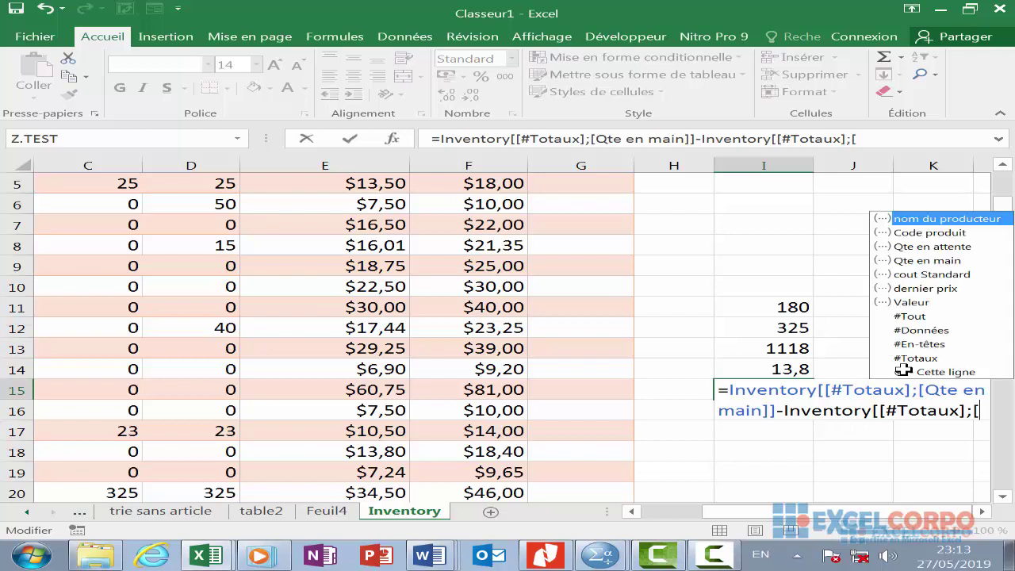
double_click(925, 246)
key("Return")
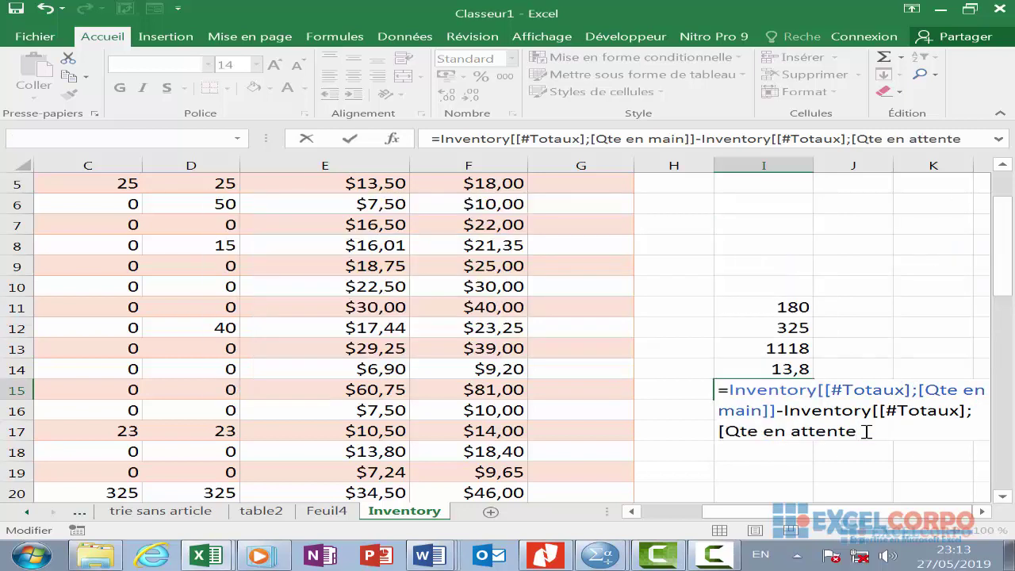
type("]]")
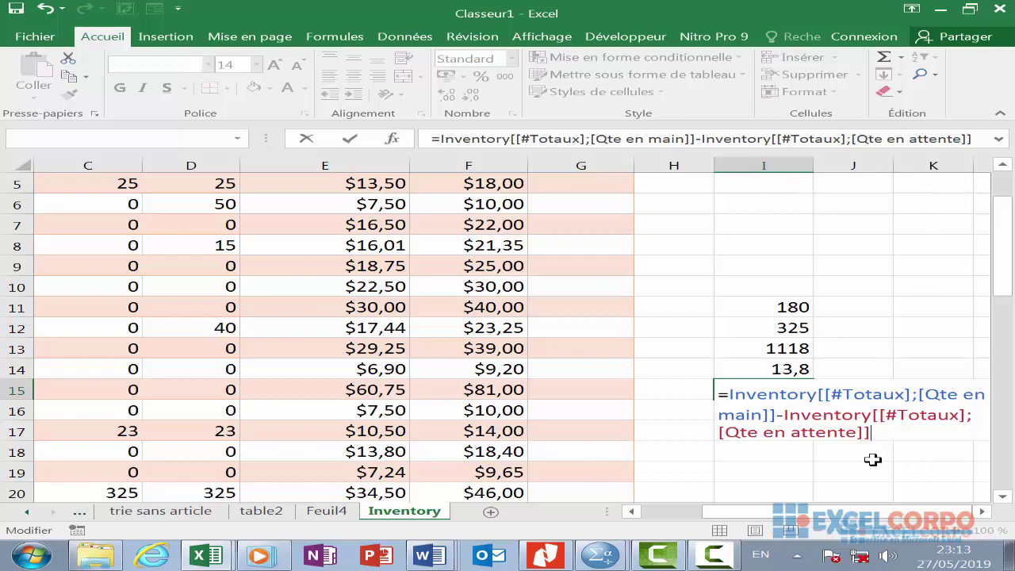
key("Return")
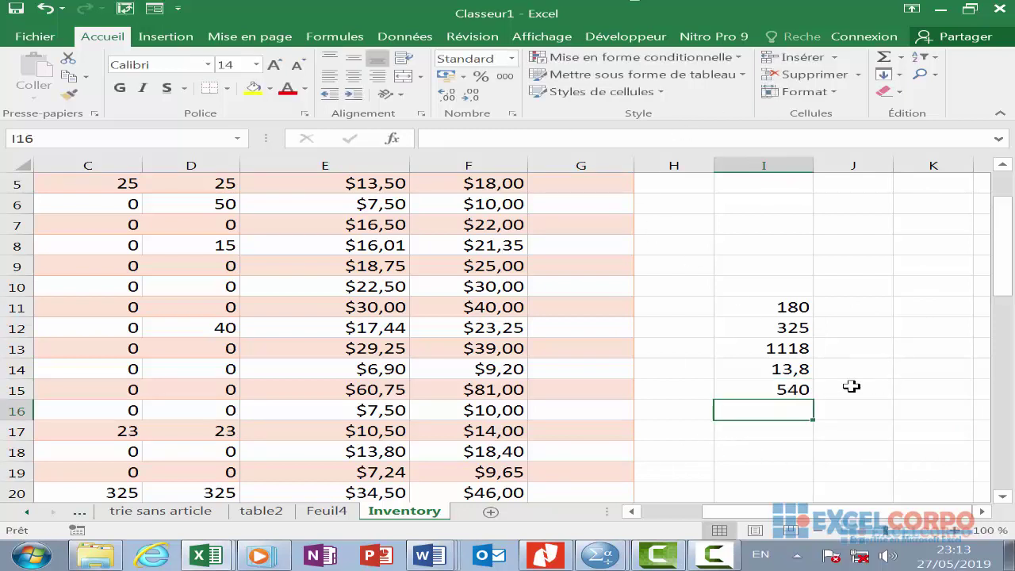
left_click(758, 393)
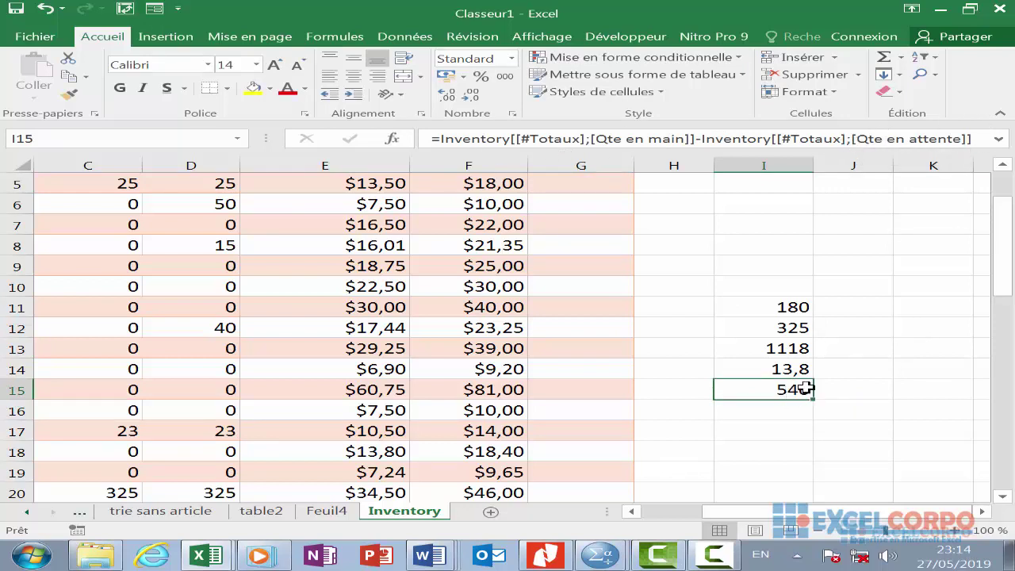
key("Return")
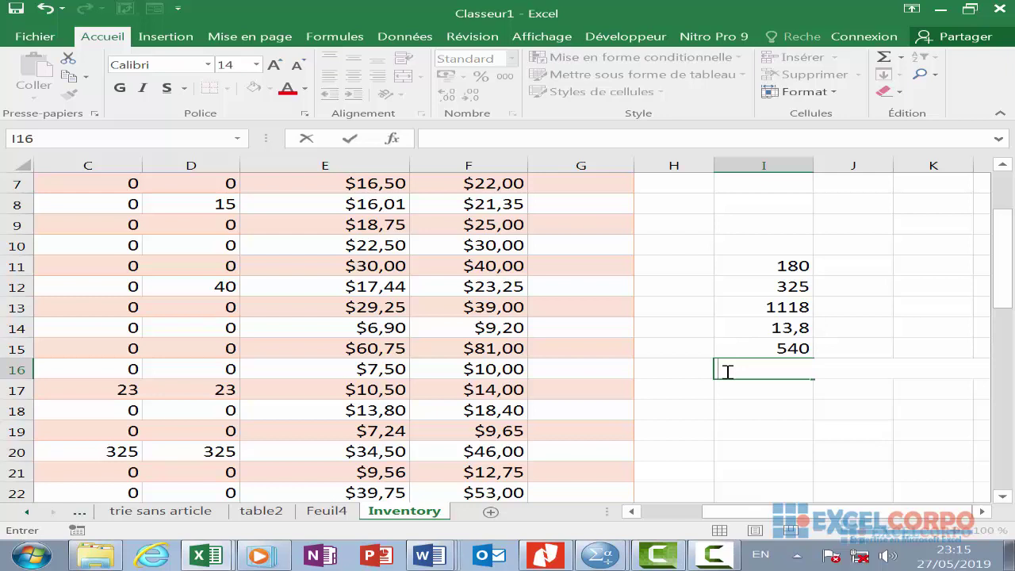
In I16, start a formula with the Inventory table name followed by [[
left_click(729, 372)
type("=in")
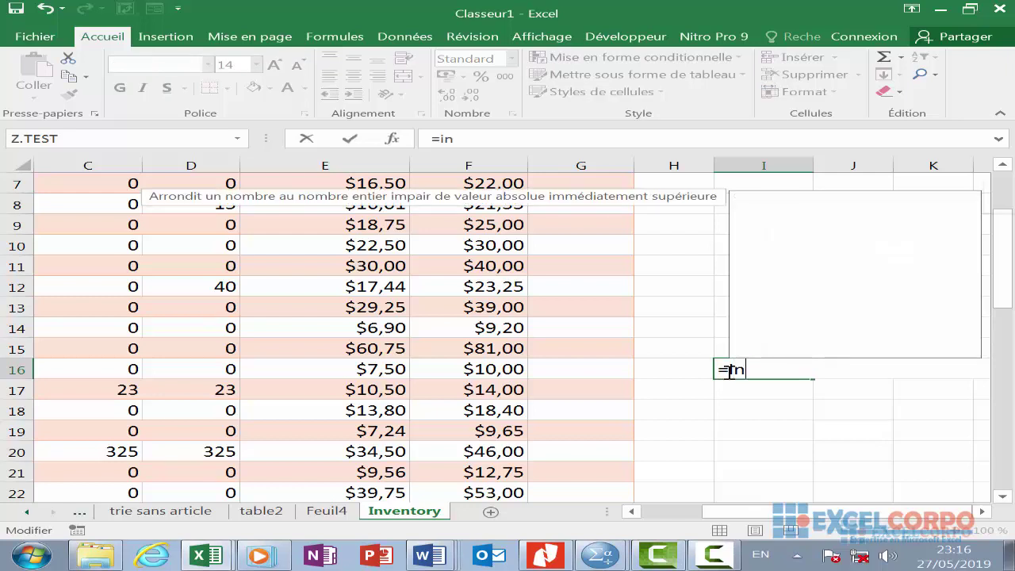
type("v")
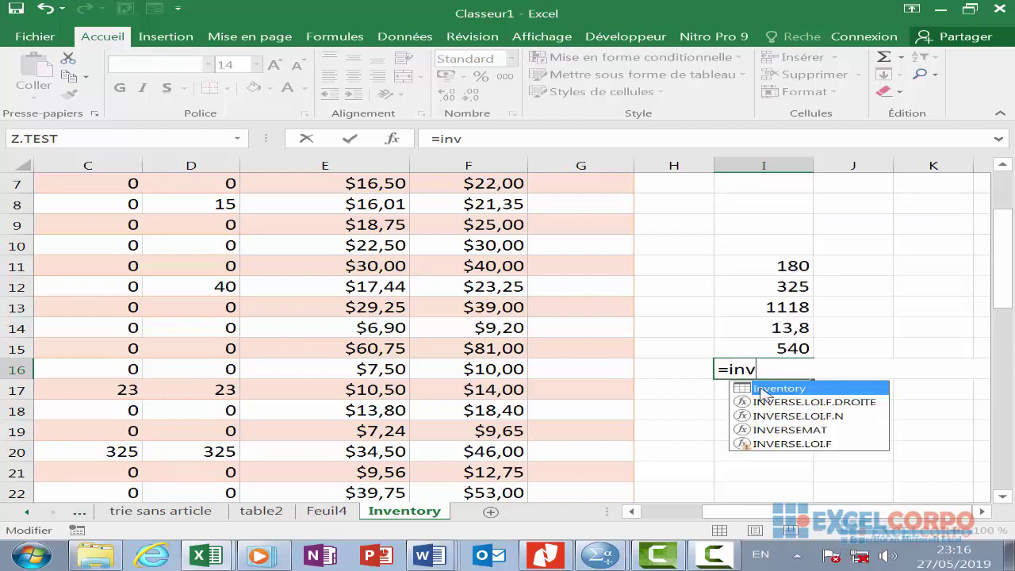
double_click(764, 388)
type("[[")
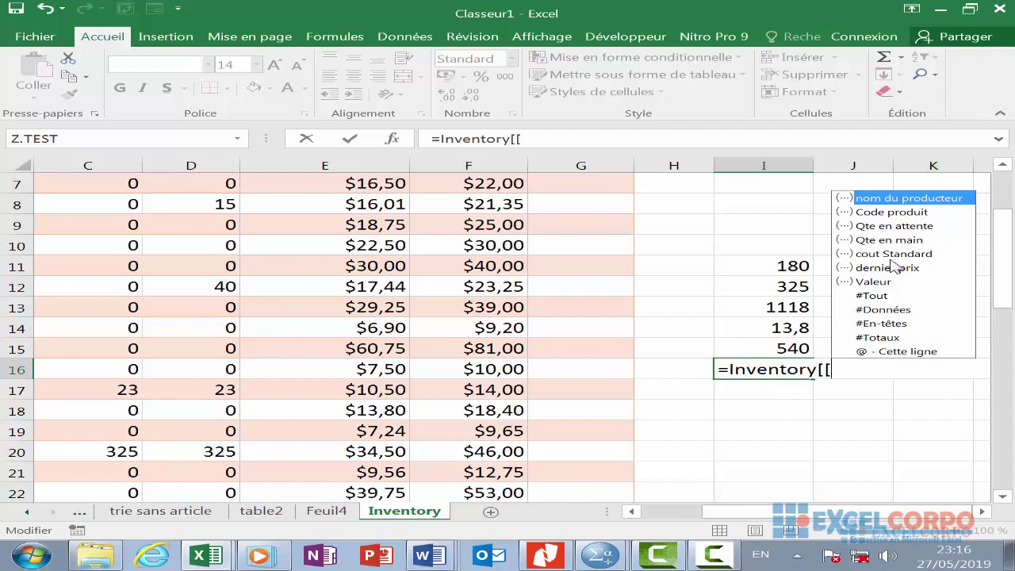
Complete the reference as Inventory[[Qte en attente]:[Qte en main]] to span both quantity columns
double_click(902, 226)
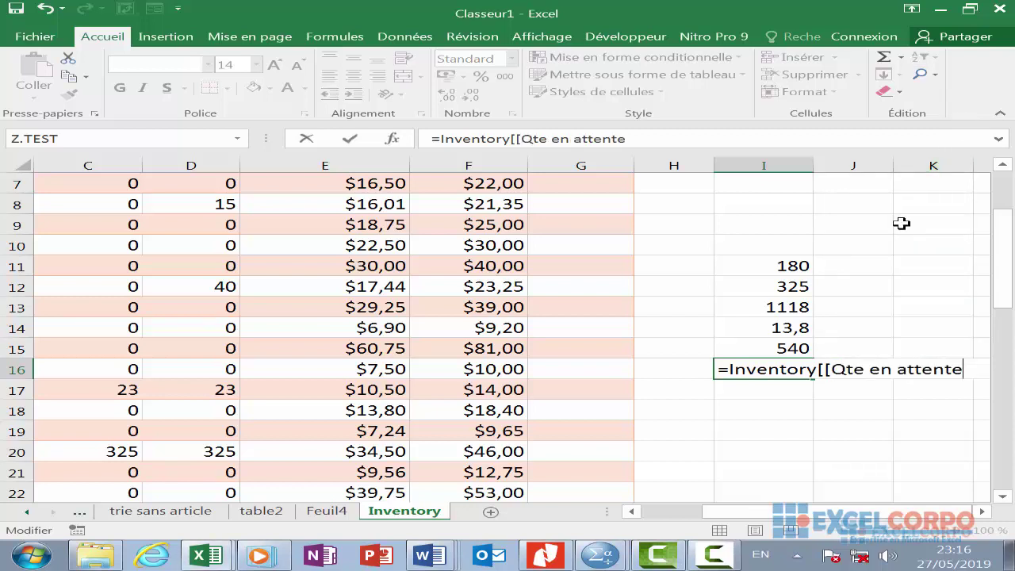
type("]")
type(":[")
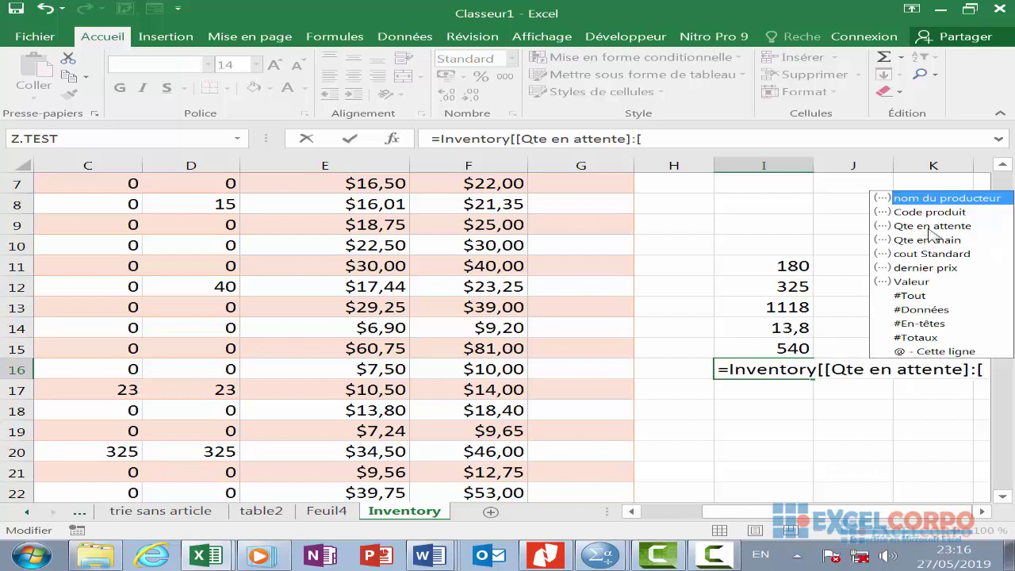
double_click(929, 240)
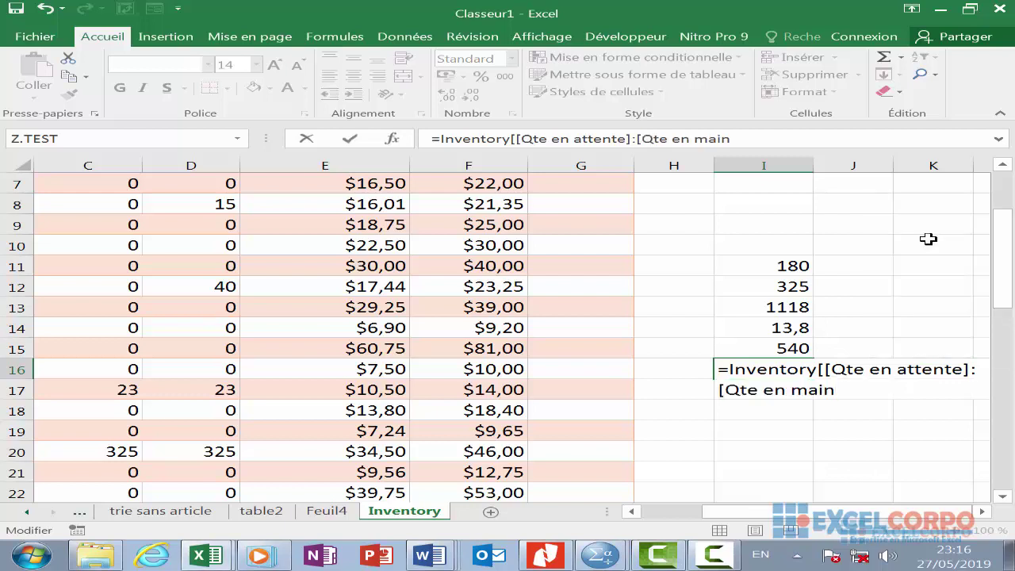
type("]]")
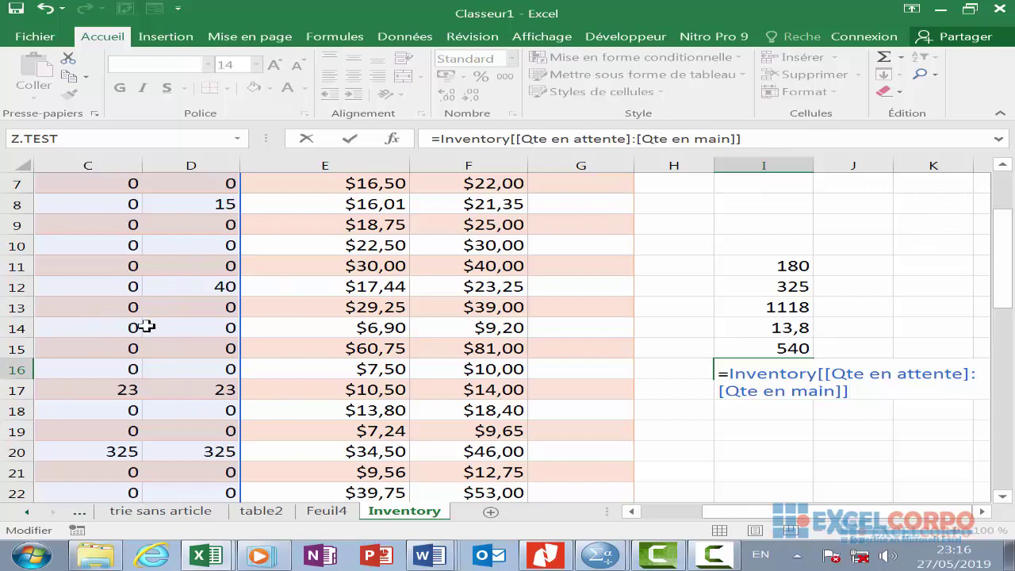
left_click_drag(786, 525, 745, 514)
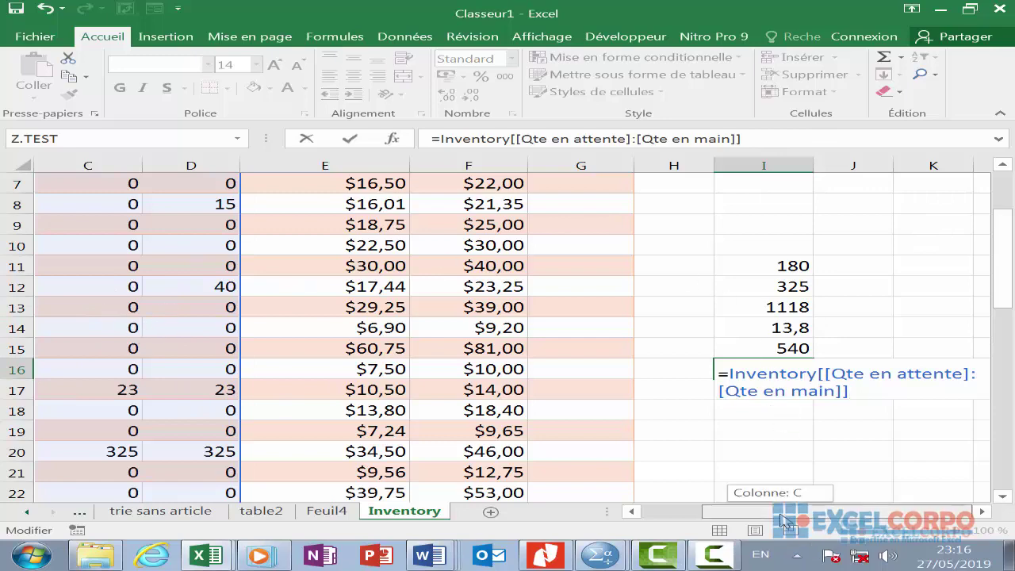
scroll(510, 336, "up", 2)
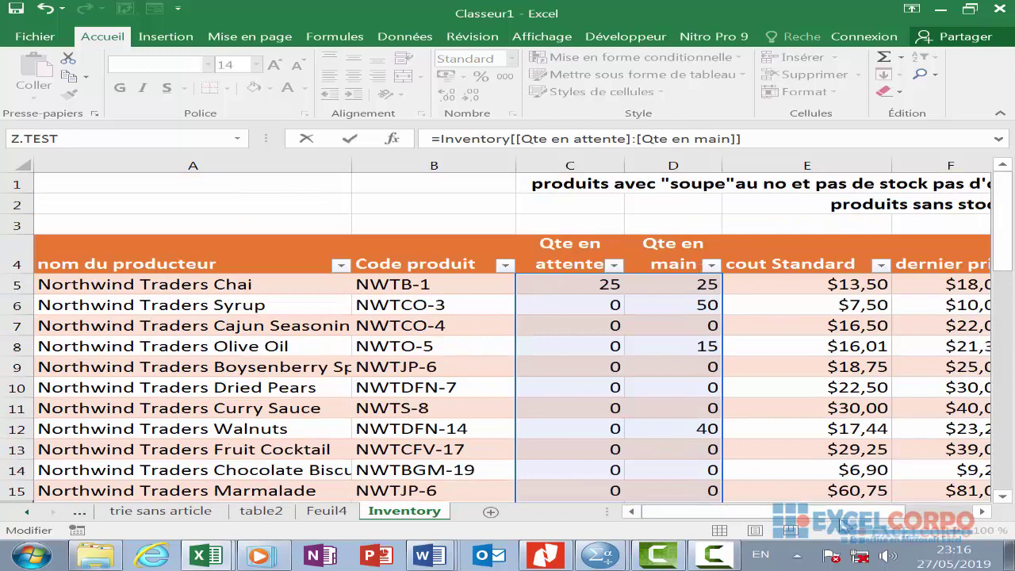
left_click_drag(801, 525, 897, 518)
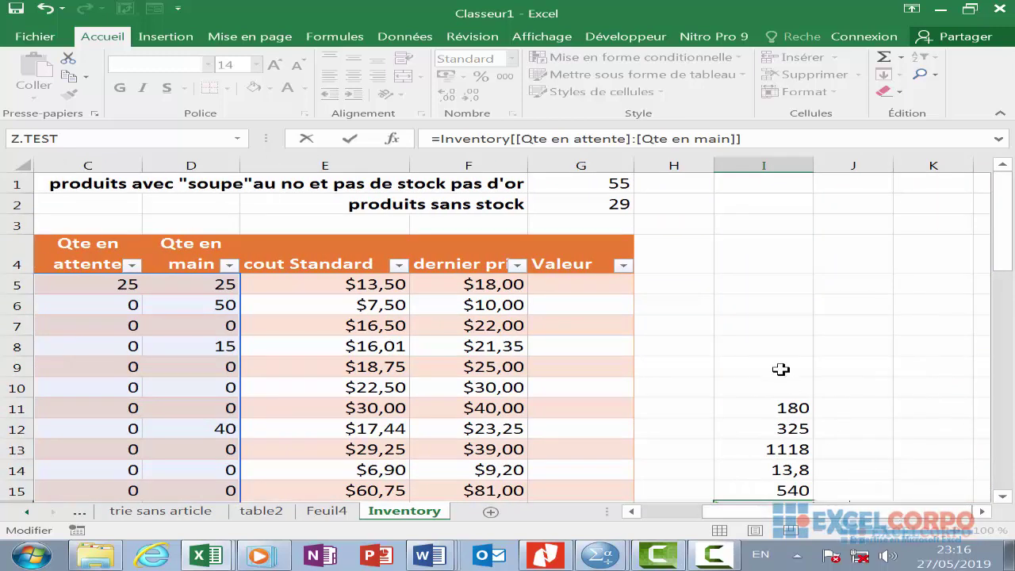
scroll(785, 373, "down", 3)
scroll(798, 392, "up", 2)
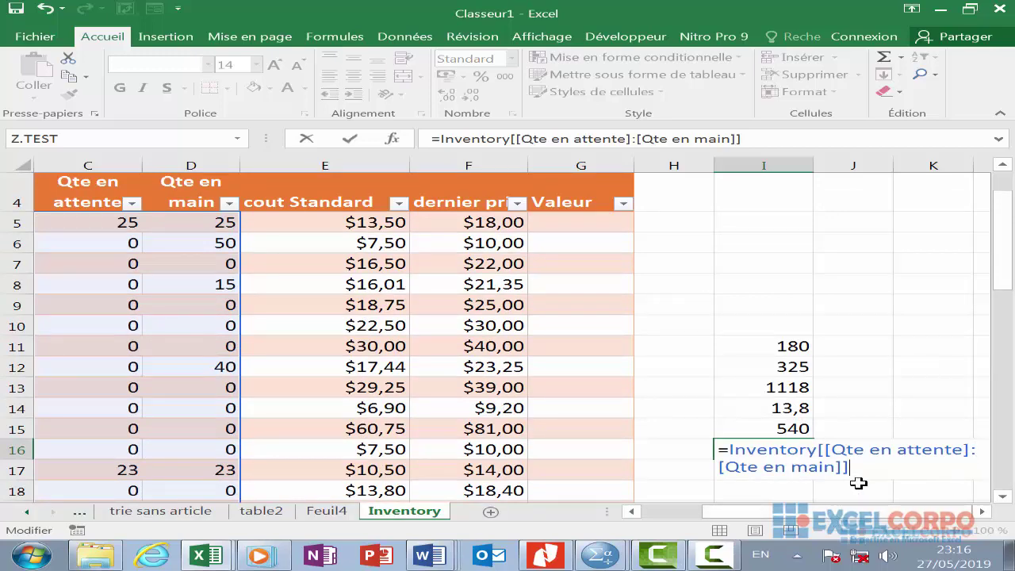
left_click_drag(709, 514, 648, 512)
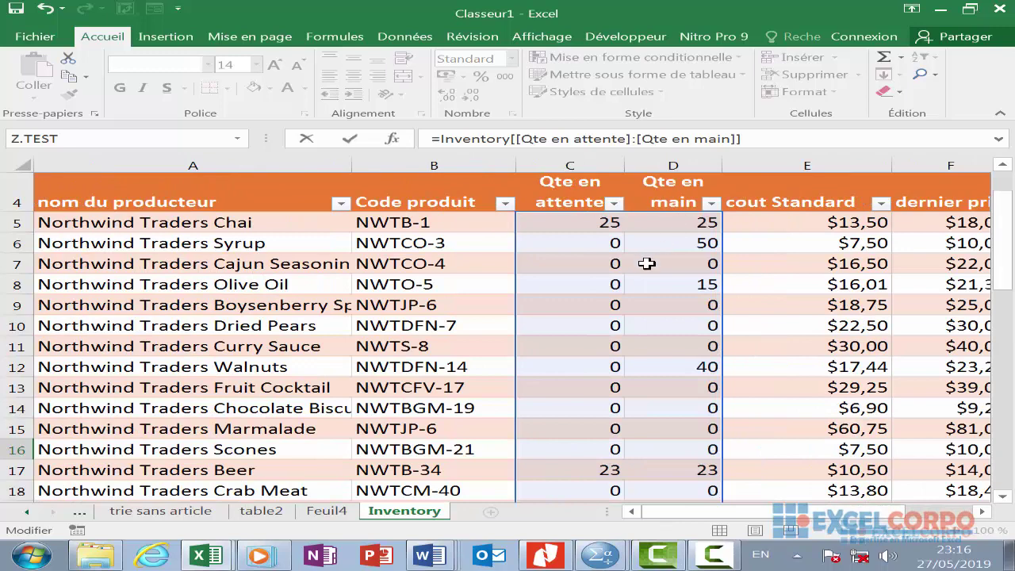
scroll(671, 390, "down", 6)
scroll(670, 389, "down", 10)
scroll(669, 386, "up", 4)
Wrap the I16 reference in SOMME, =somme(Inventory[[Qte en attente]:[Qte en main]]), giving 1696
type(")")
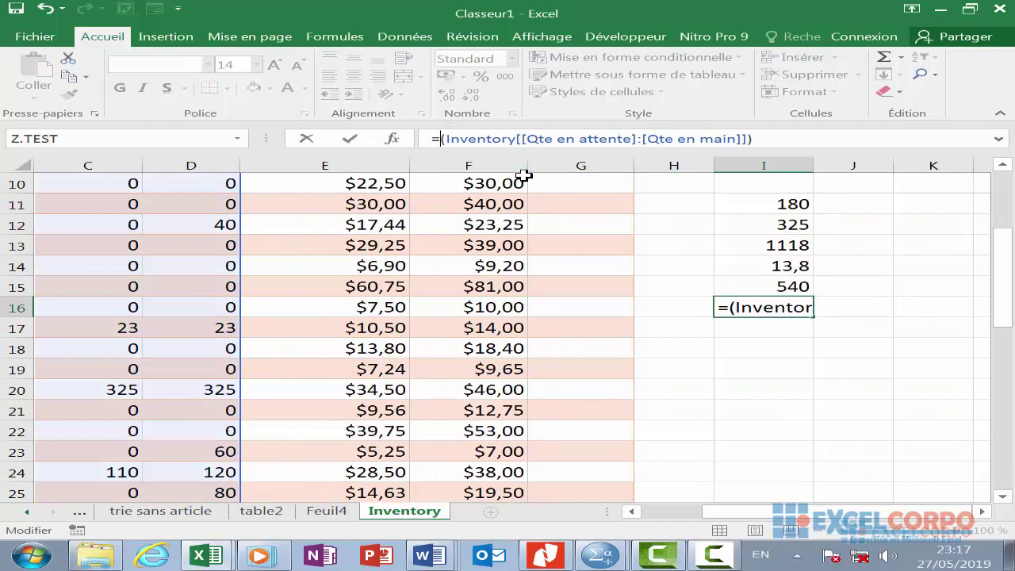
left_click(437, 138)
type("s")
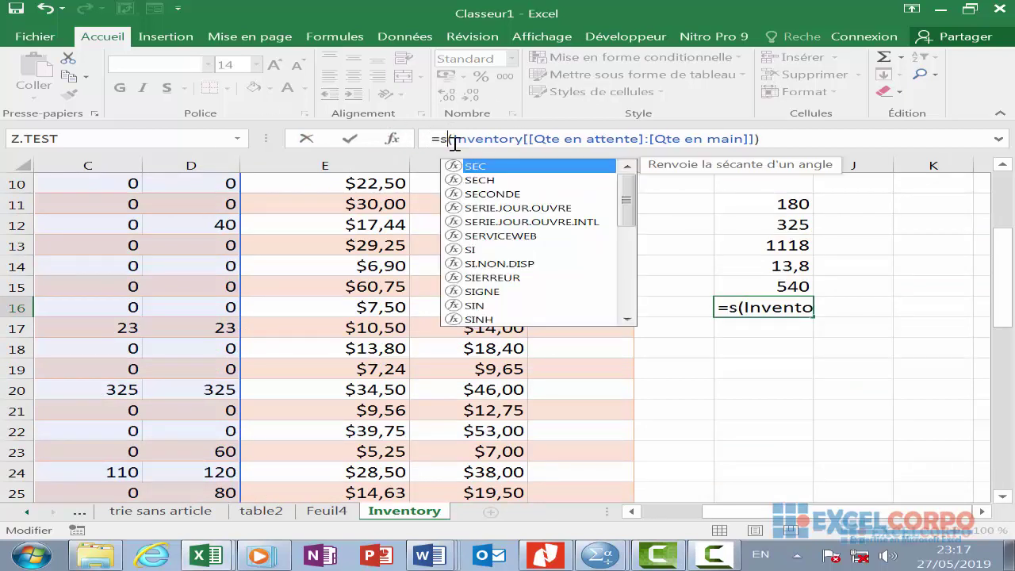
type("omme")
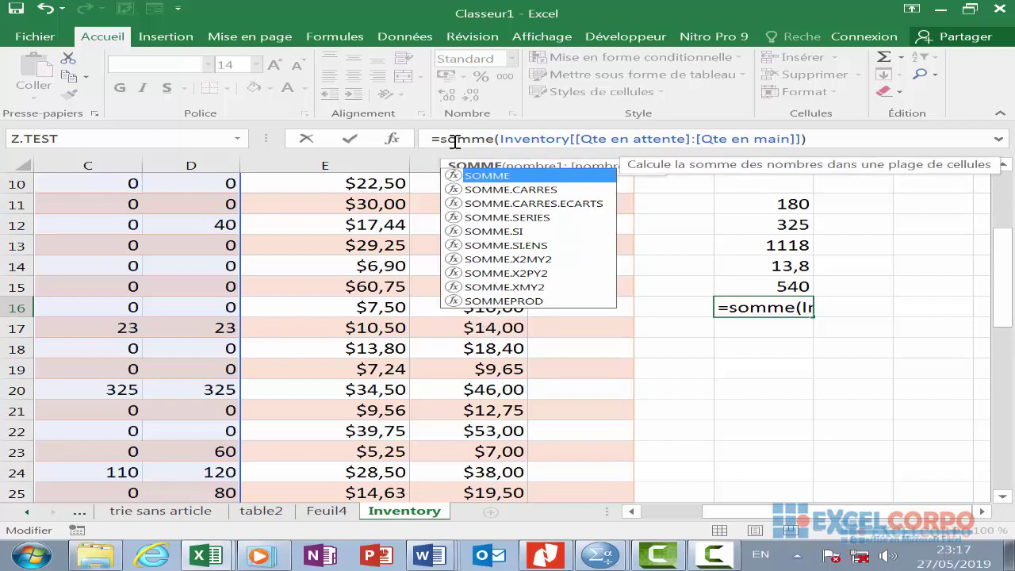
left_click(807, 138)
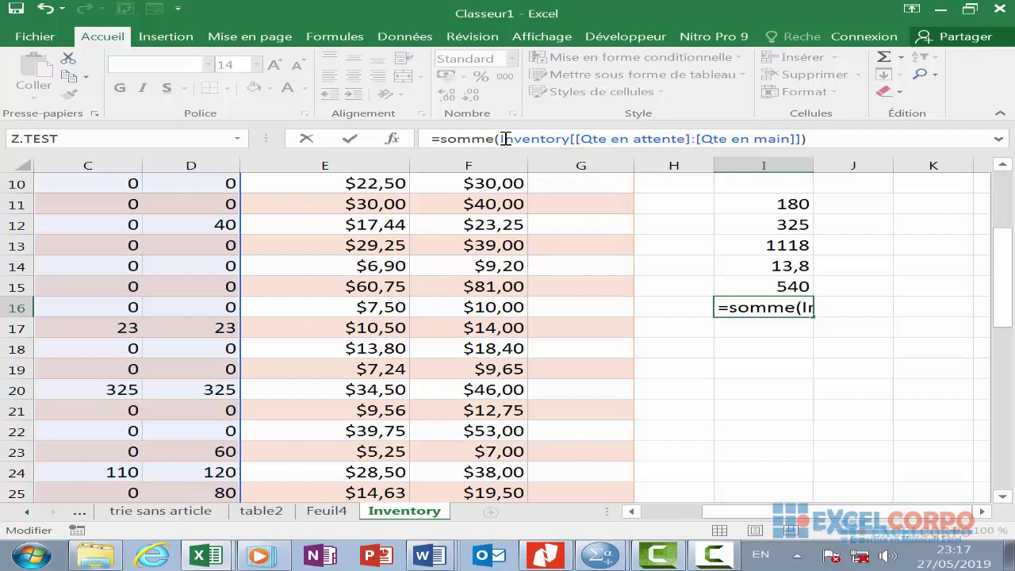
left_click(499, 138)
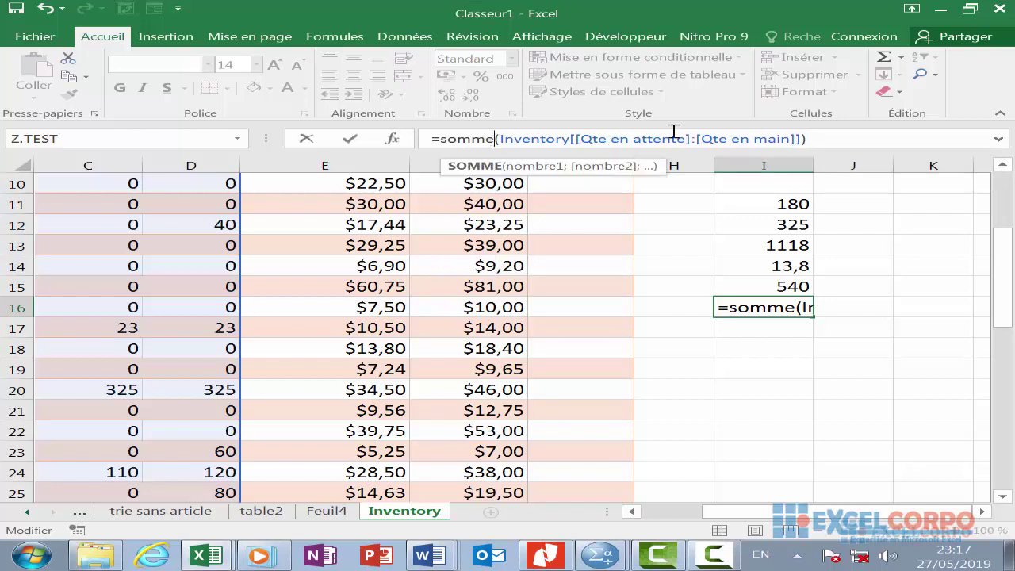
left_click(808, 138)
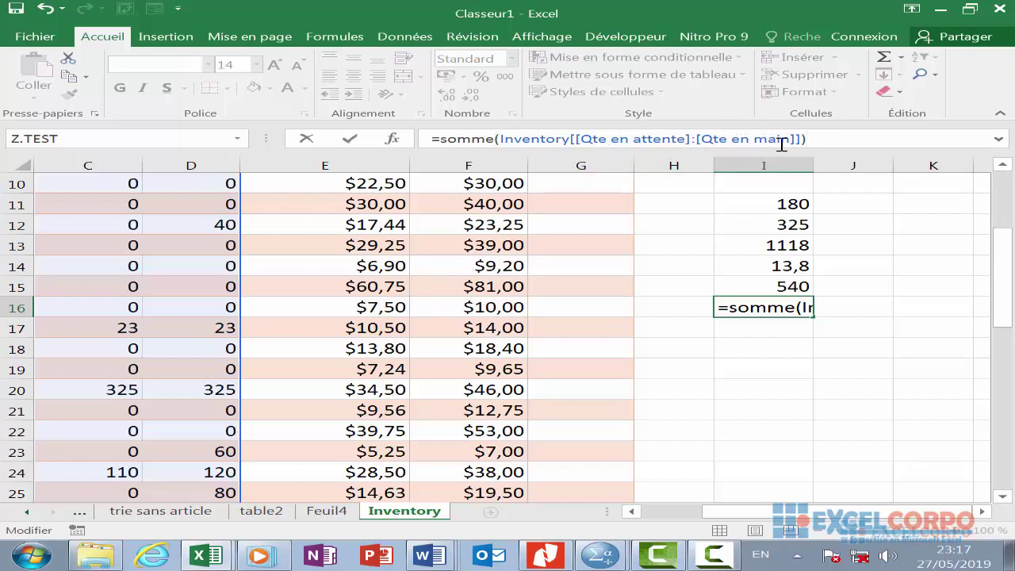
key("Return")
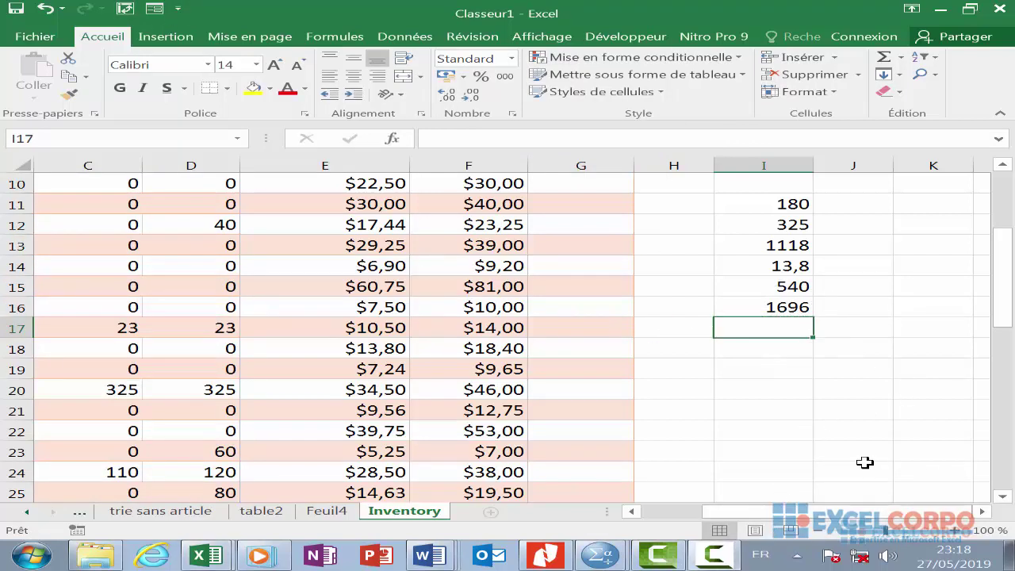
key("alt+shift")
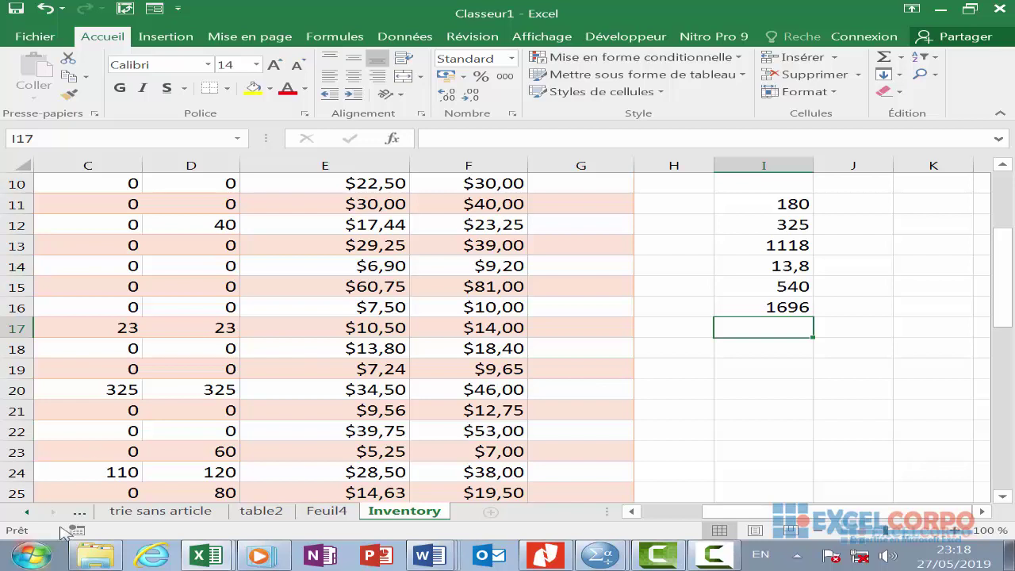
scroll(278, 524, "up", 1)
scroll(278, 524, "up", 3)
scroll(277, 525, "down", 2)
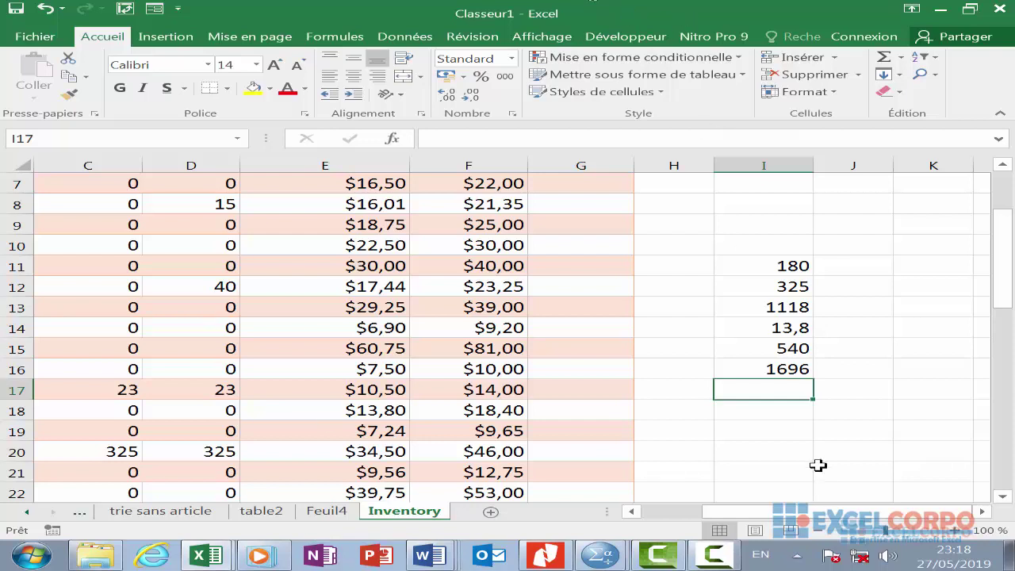
left_click(740, 367)
left_click(750, 326)
left_click(756, 296)
left_click(798, 328)
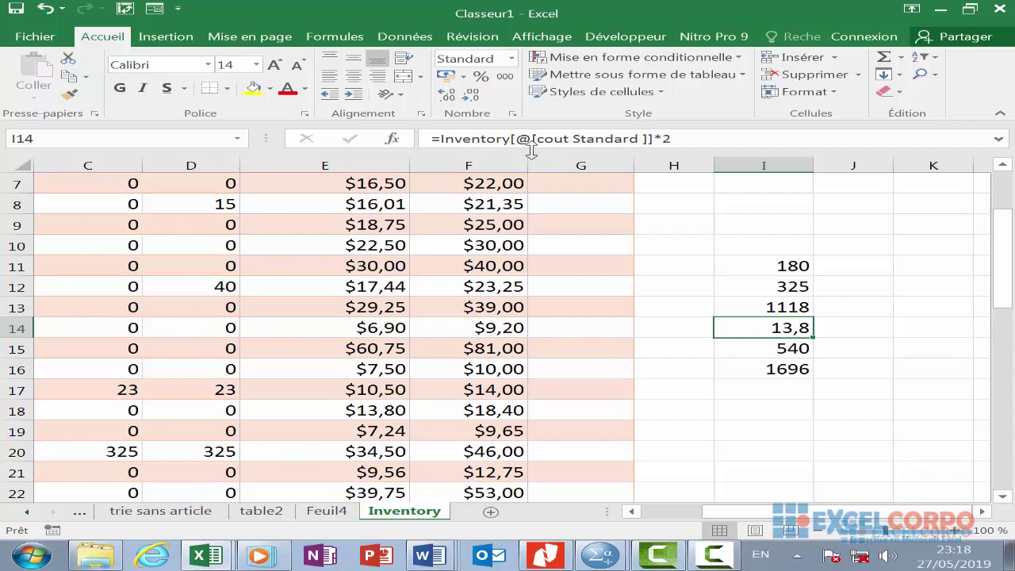
scroll(607, 188, "up", 1)
left_click(622, 220)
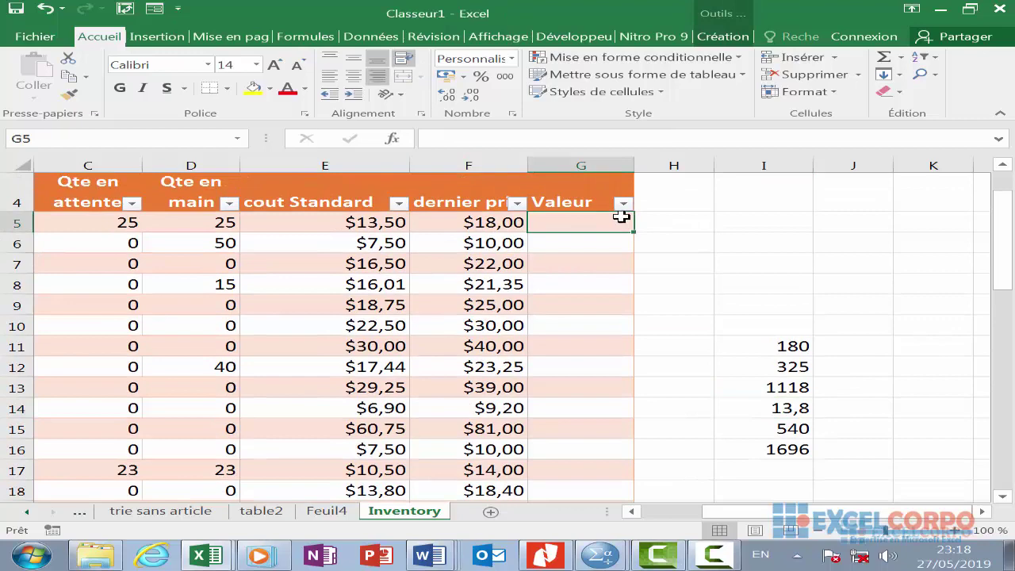
Start the G5 formula with =Inventory[, inserting then removing the Valeur column
type("=inv")
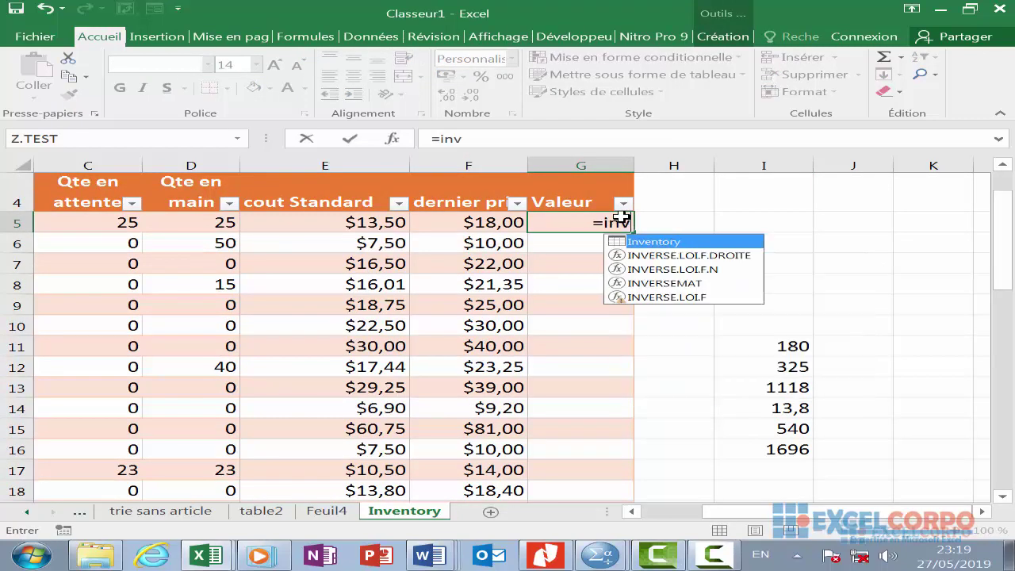
type("en")
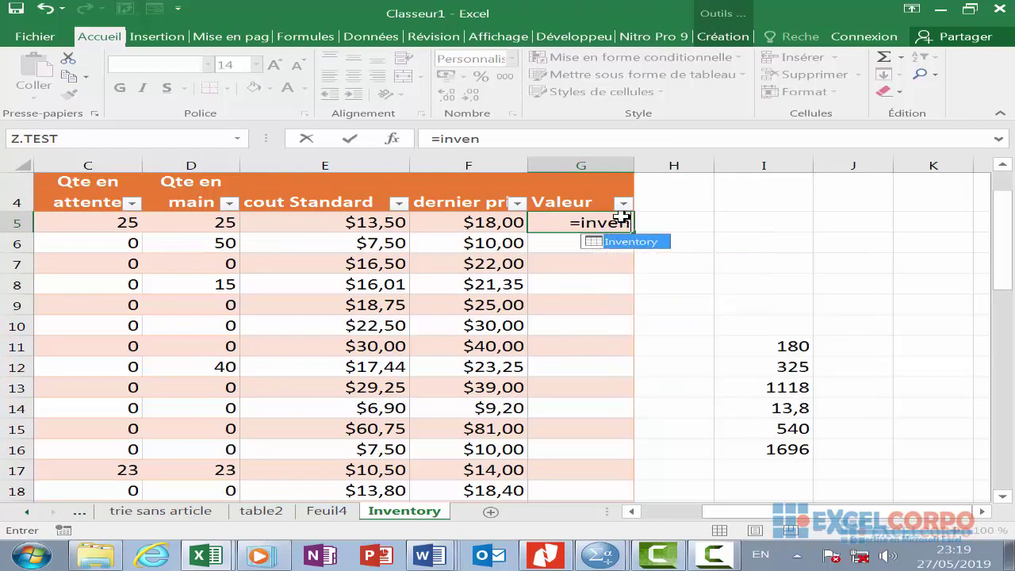
double_click(655, 238)
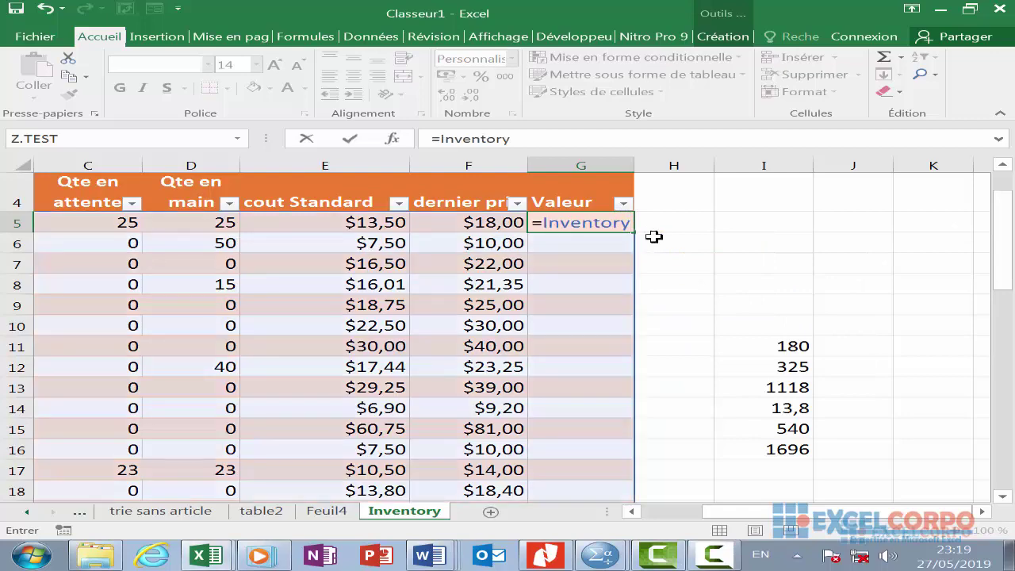
type("[")
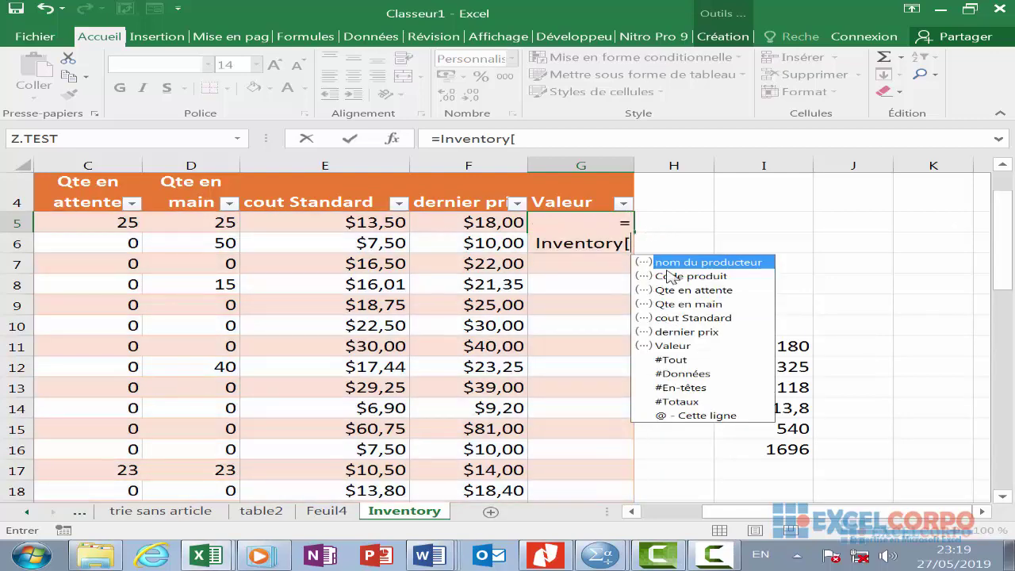
scroll(671, 298, "down", 1)
scroll(670, 294, "up", 2)
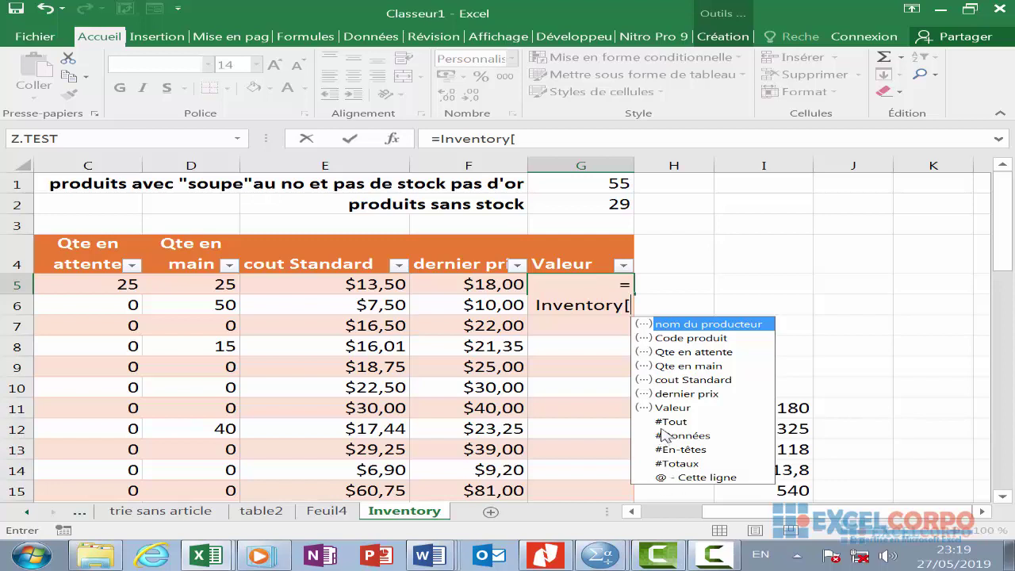
double_click(674, 407)
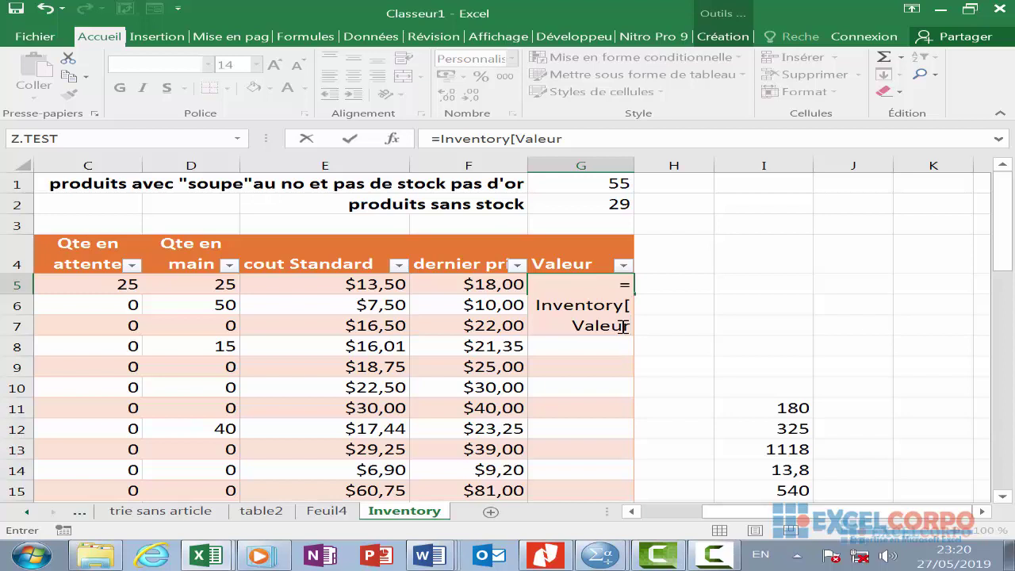
key("BackSpace")
key("BackSpace")
key("BackSpace")
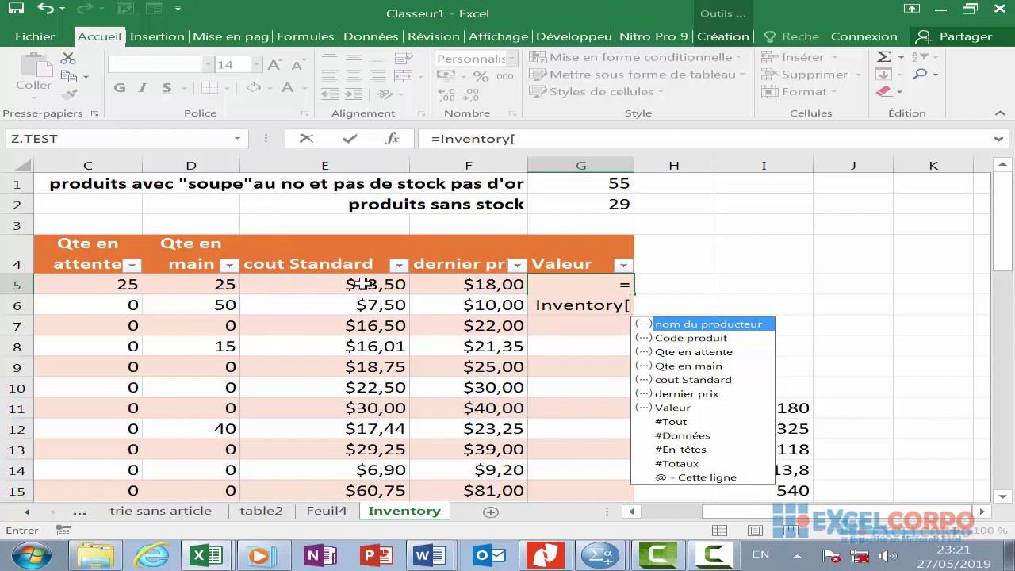
Add this row's Qte en main column reference, then a multiplication sign
double_click(680, 477)
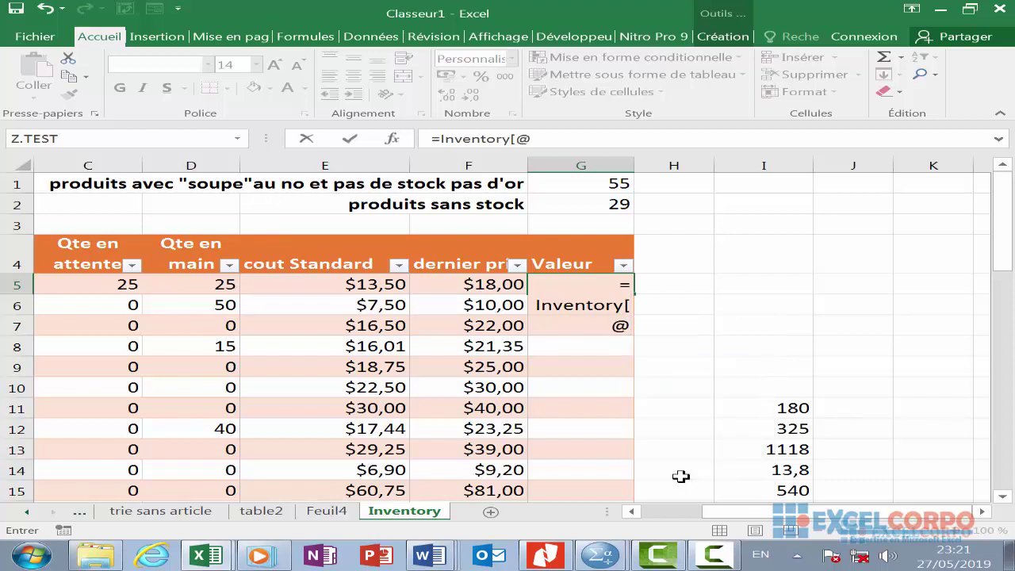
type("[")
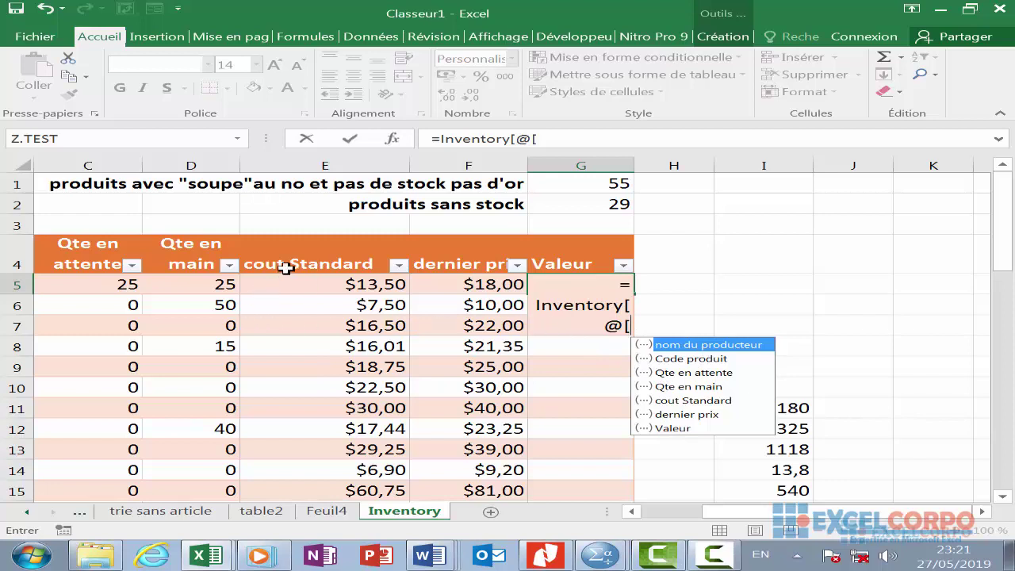
key("Down")
key("Down")
key("Down")
key("Tab")
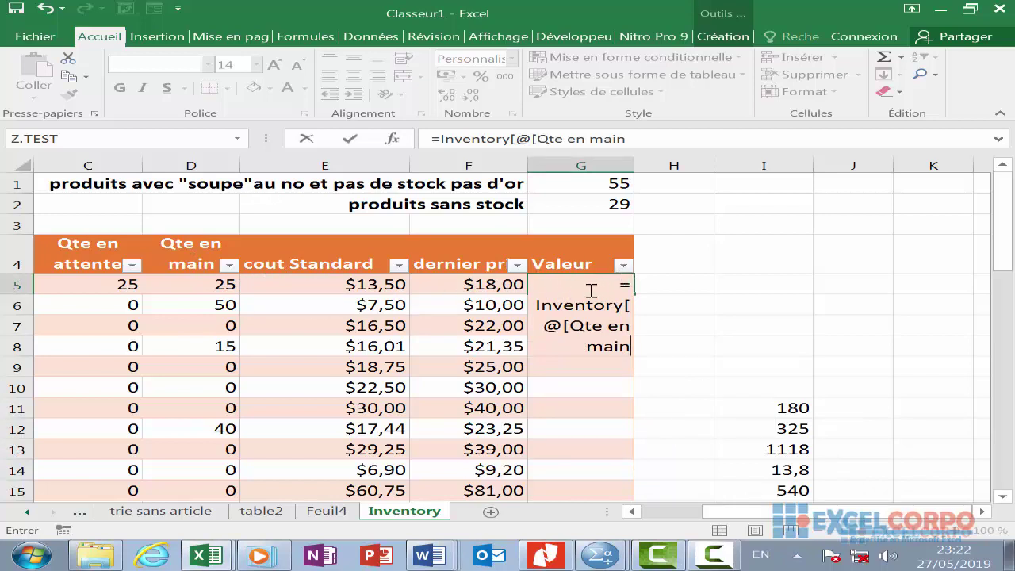
type("]")
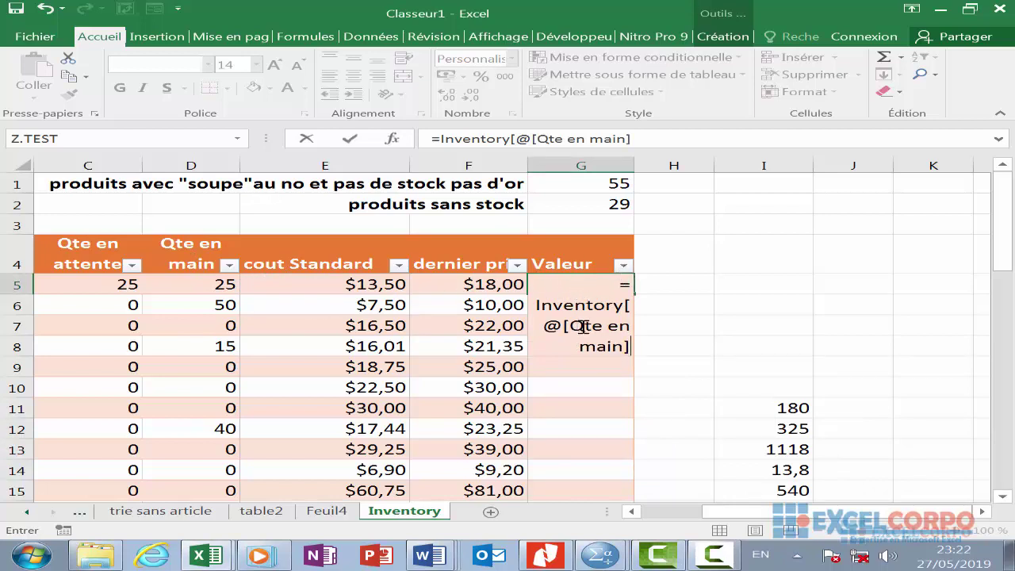
type("]")
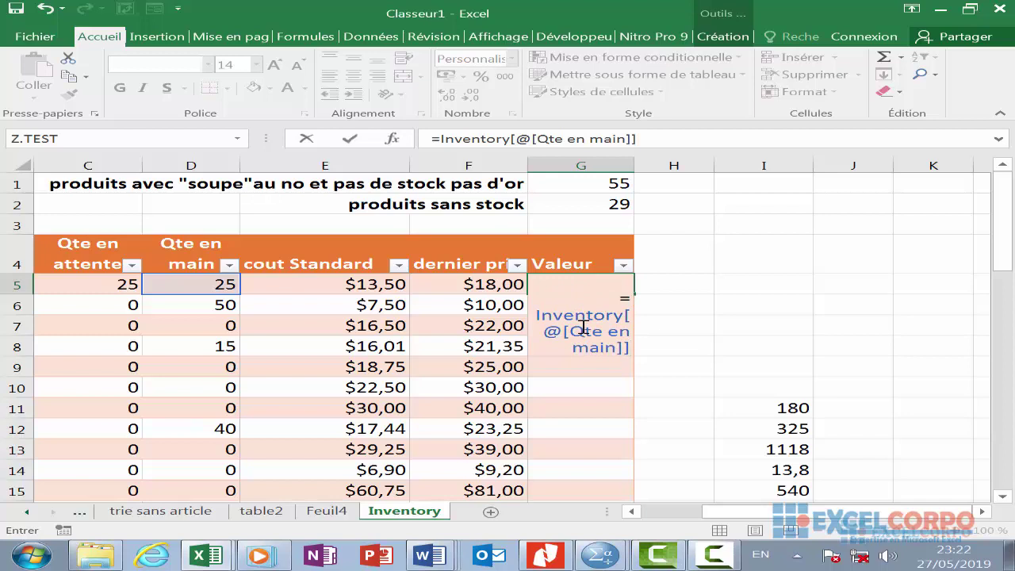
type("*")
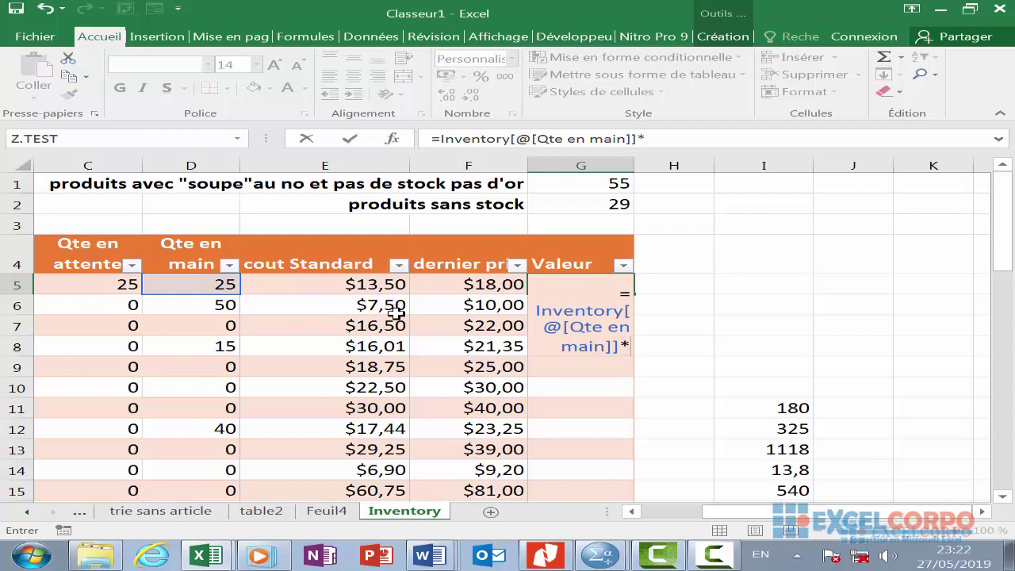
Append Inventory[@[cout Standard]] after the multiplication sign in G5
type("inven")
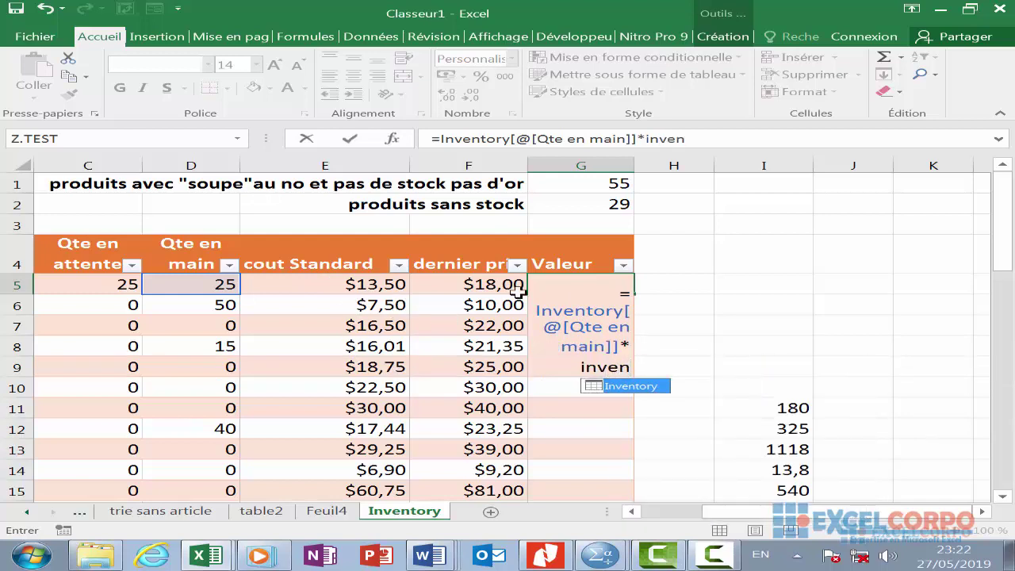
double_click(619, 385)
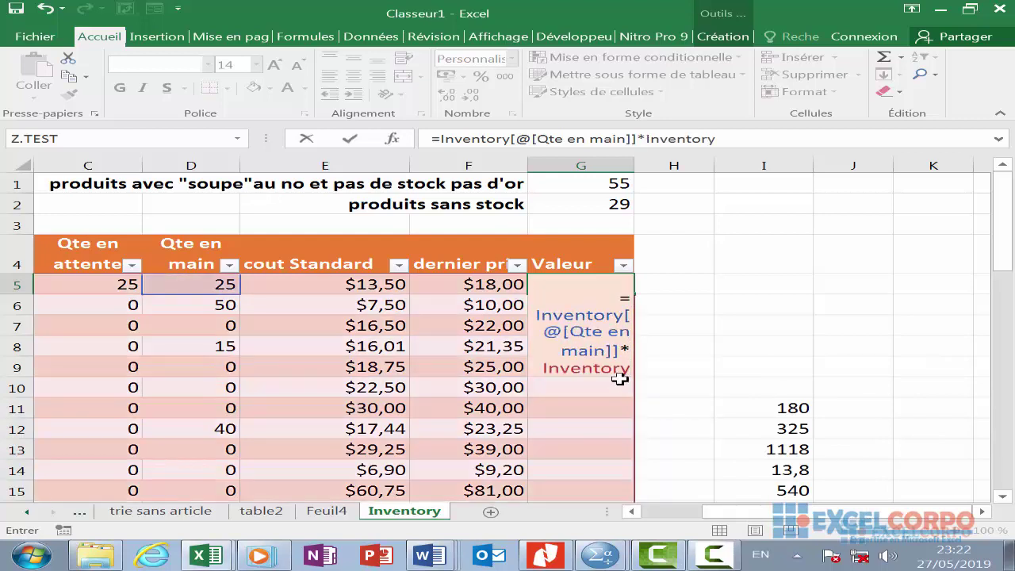
type("[")
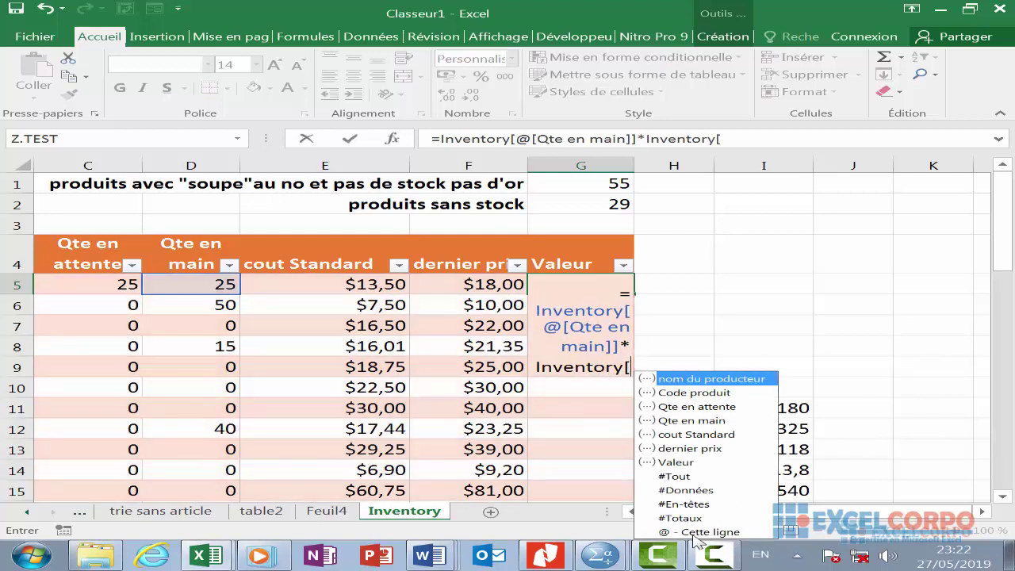
double_click(698, 532)
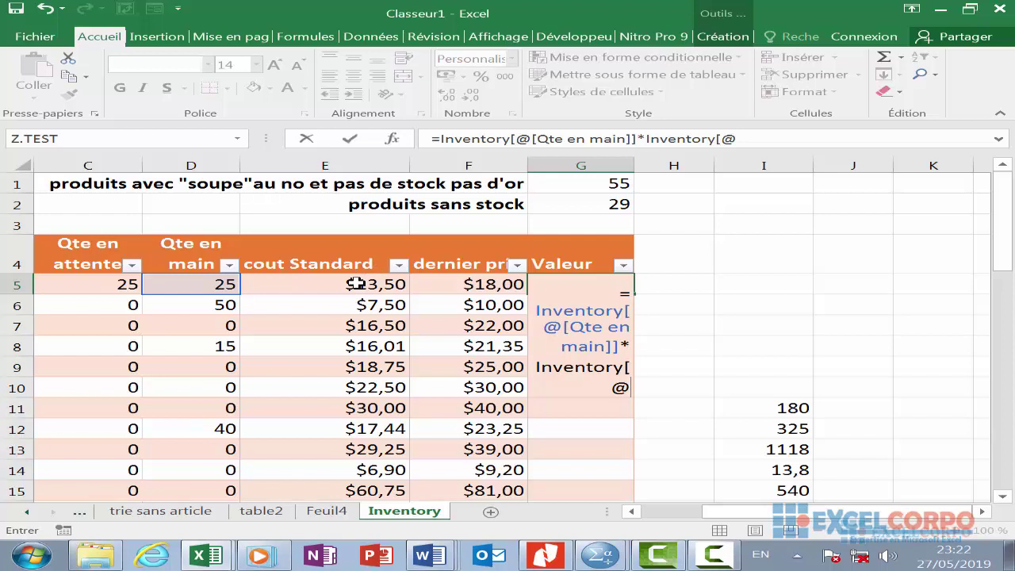
type("[")
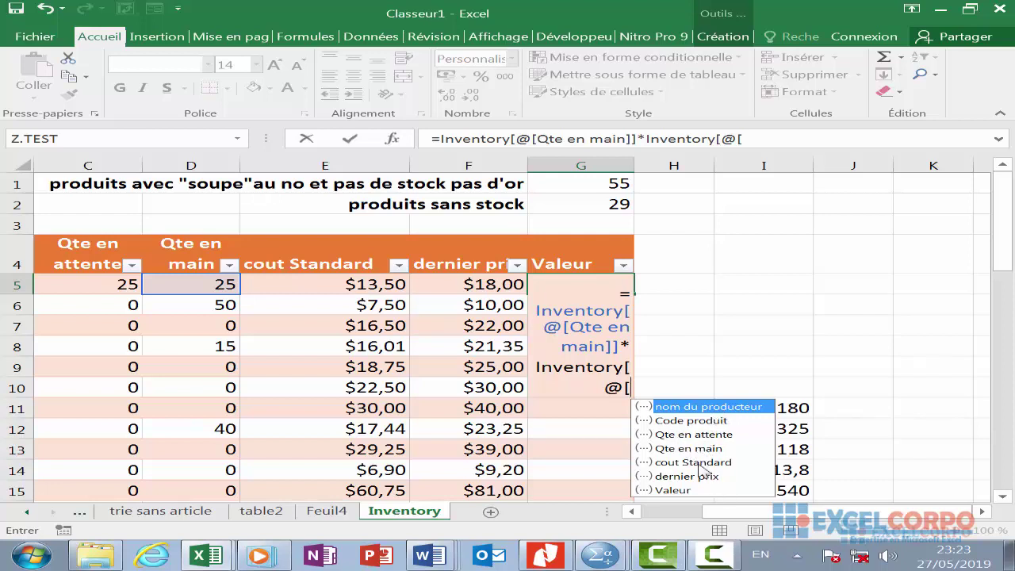
double_click(690, 463)
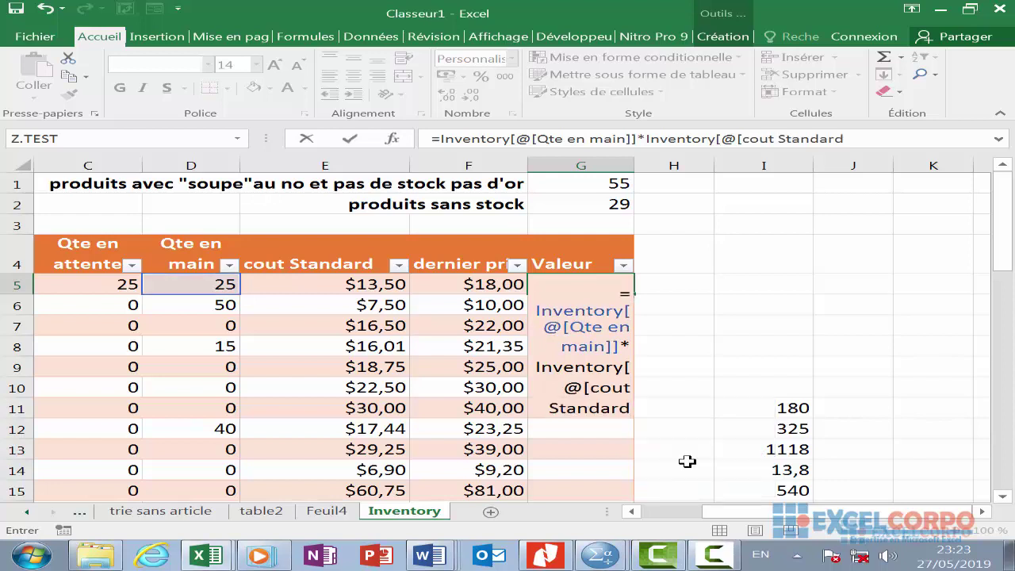
type("]]")
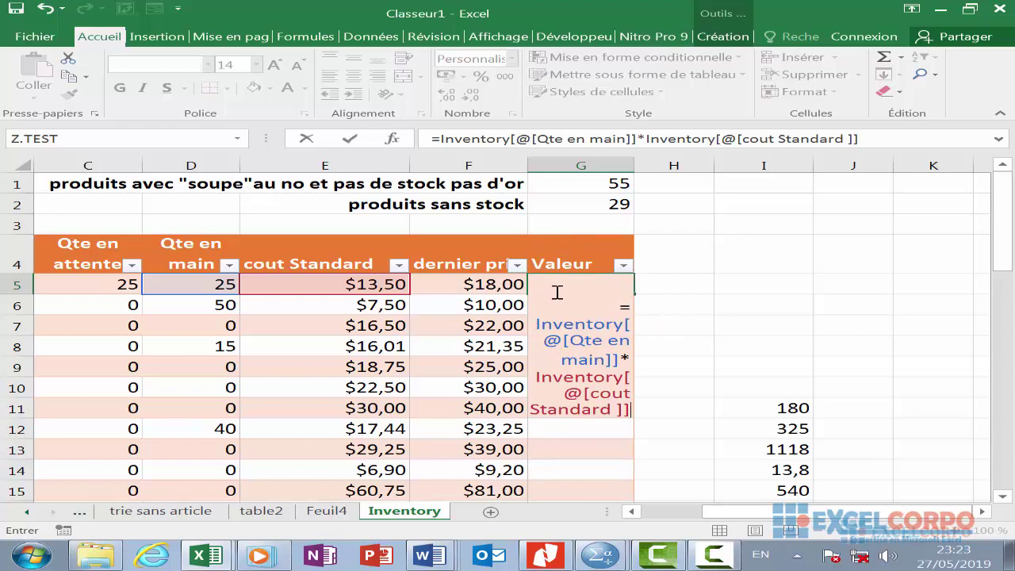
left_click(633, 408)
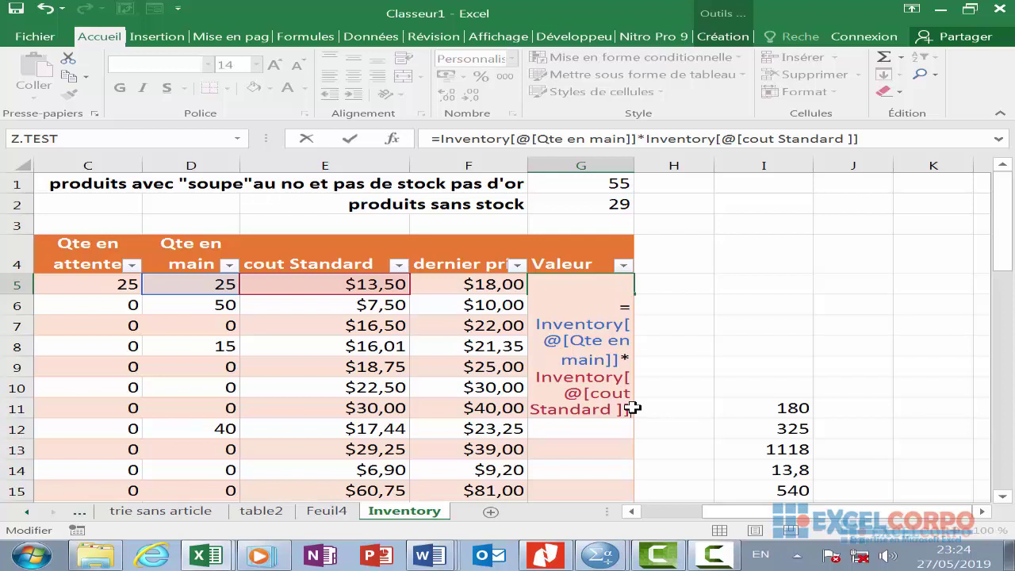
Commit the G5 formula so the whole Valeur column fills automatically
key("Return")
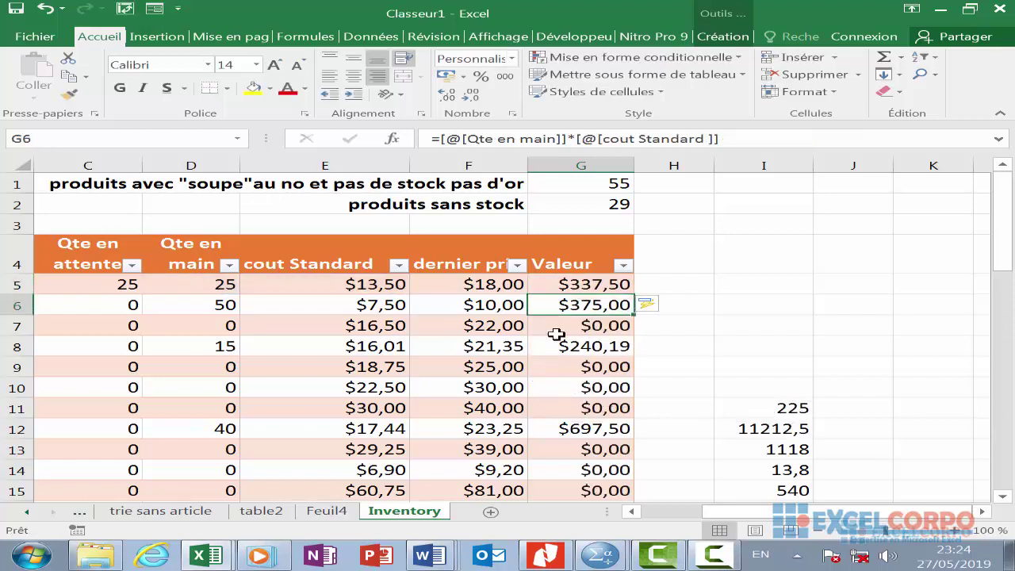
left_click(629, 387)
left_click(612, 449)
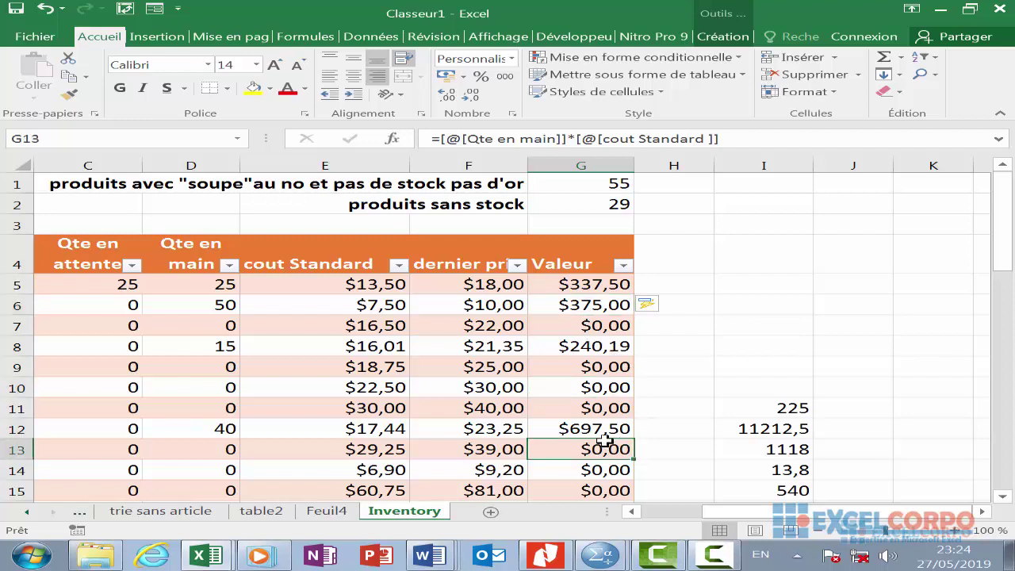
left_click(579, 429)
Check the Valeur results down the column, e.g. $337,50 in G5 and $375,00 in G6
left_click(574, 383)
left_click(594, 305)
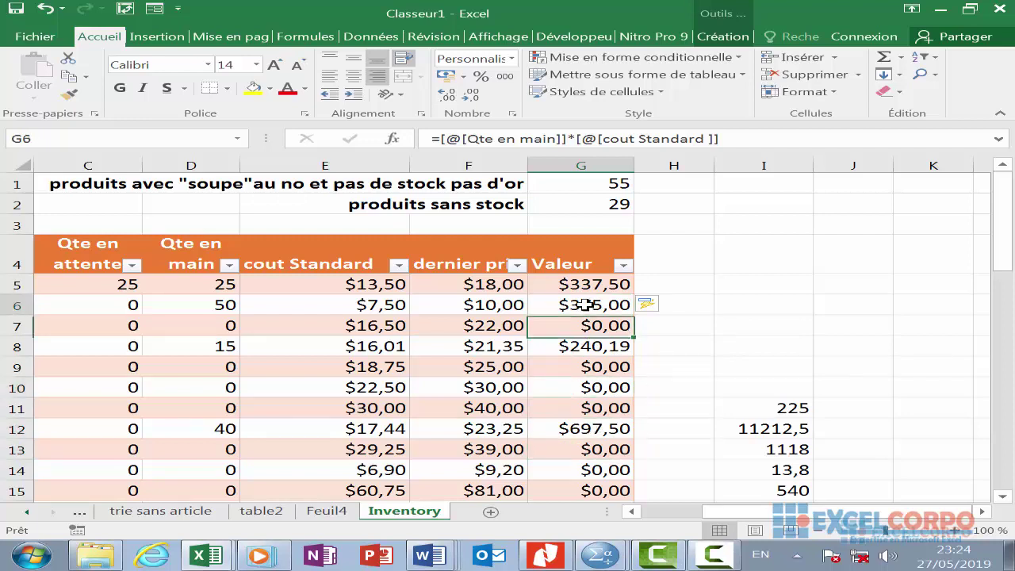
left_click(589, 283)
left_click(585, 309)
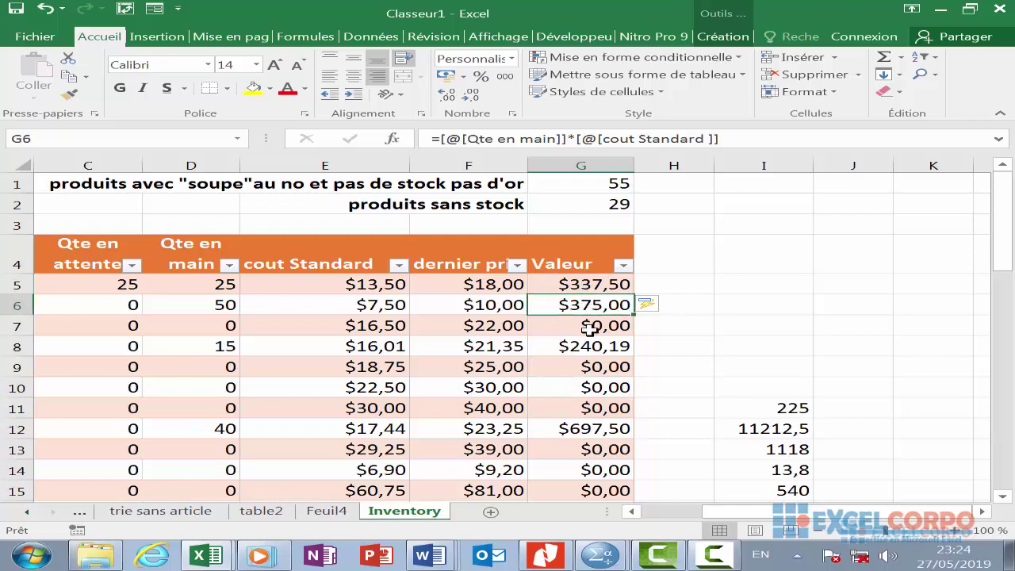
left_click(578, 371)
scroll(575, 389, "down", 4)
scroll(580, 392, "down", 8)
scroll(579, 392, "down", 1)
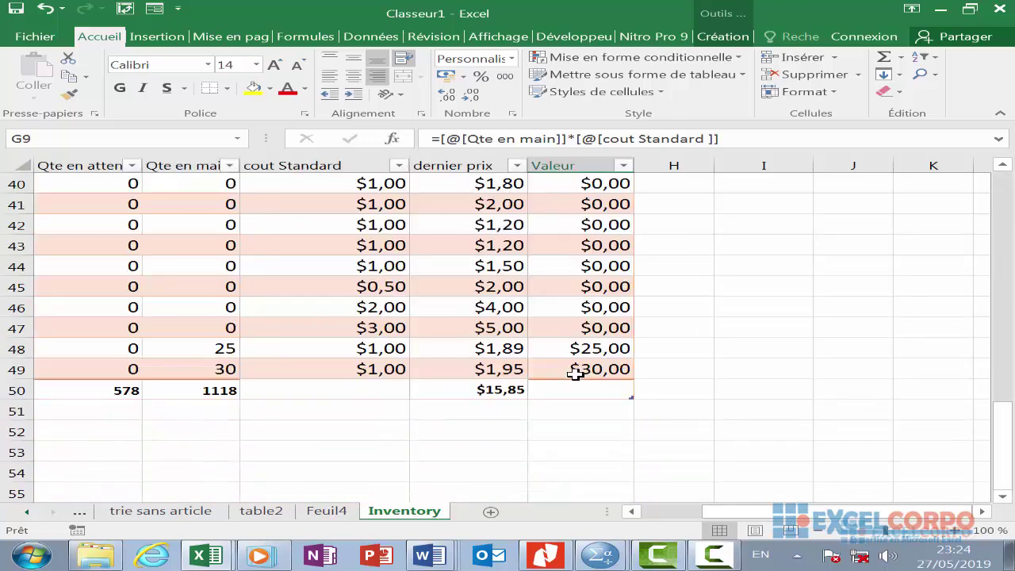
scroll(593, 369, "up", 4)
scroll(585, 363, "up", 4)
left_click(608, 314)
scroll(606, 277, "up", 4)
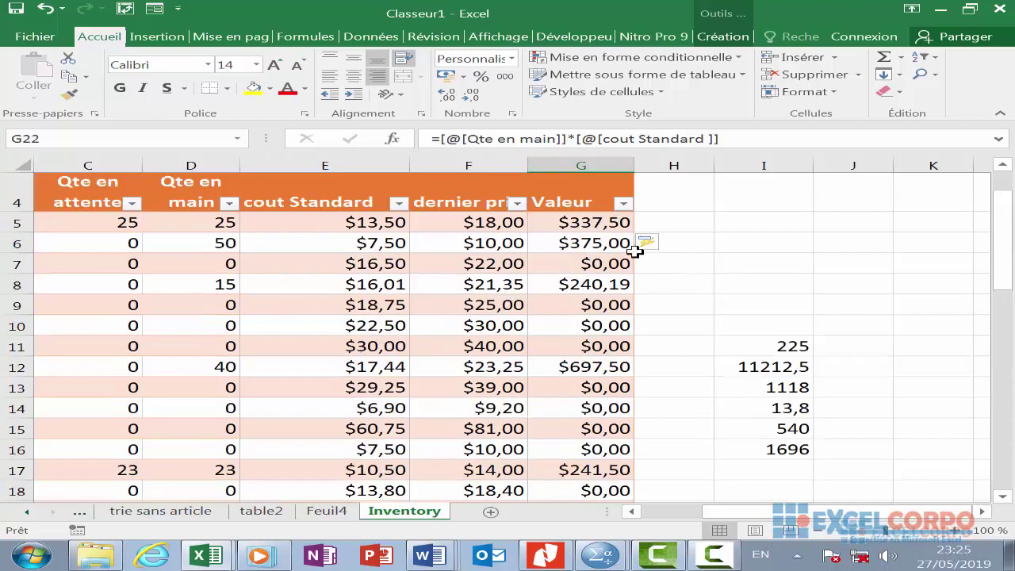
mouse_move(652, 242)
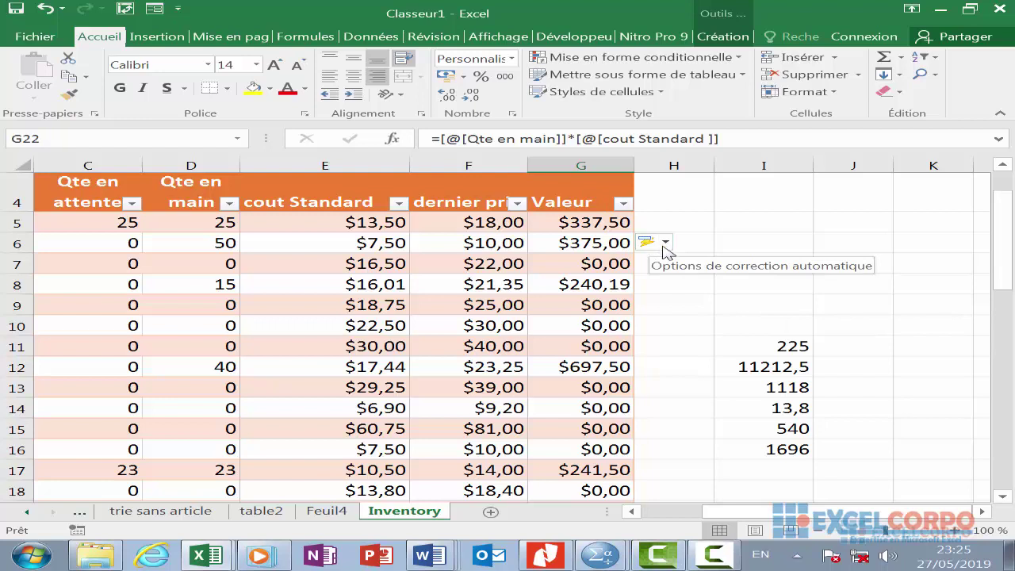
left_click(665, 243)
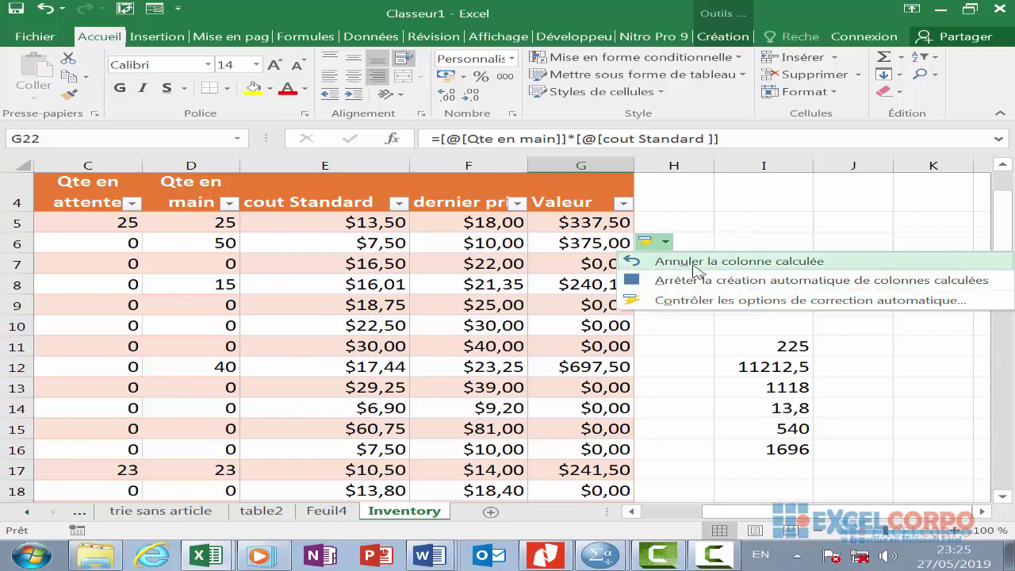
left_click(687, 331)
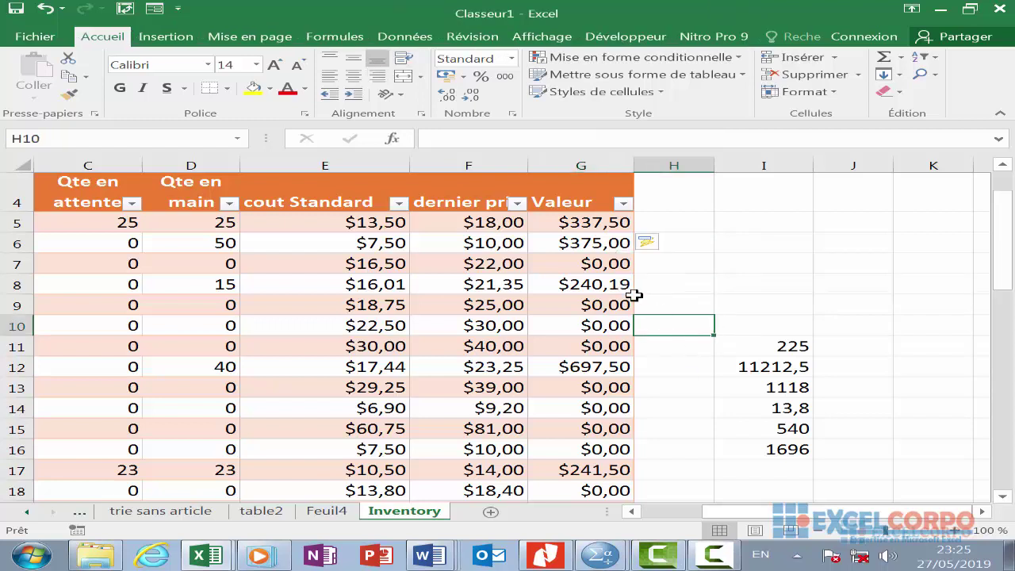
left_click(579, 242)
scroll(554, 199, "up", 1)
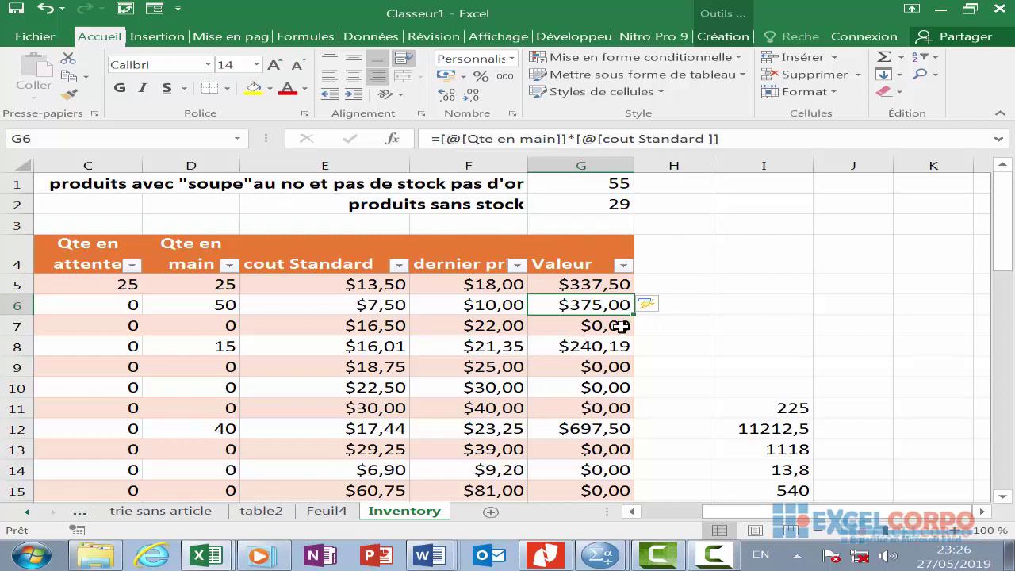
left_click(619, 325)
left_click(614, 362)
scroll(521, 389, "down", 7)
scroll(545, 390, "down", 4)
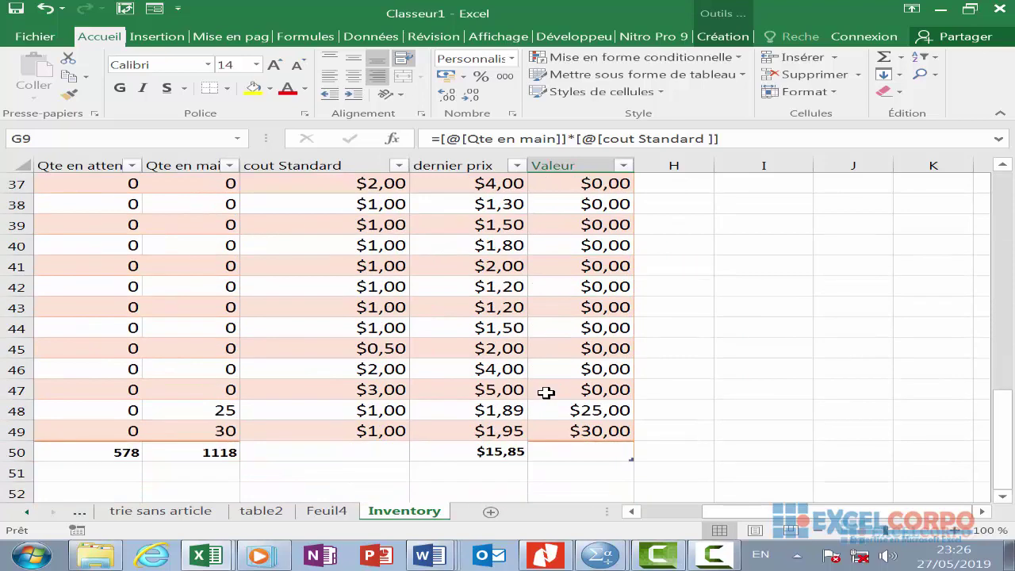
scroll(560, 389, "up", 8)
scroll(559, 387, "up", 4)
scroll(558, 387, "down", 5)
scroll(571, 317, "up", 4)
left_click(580, 243)
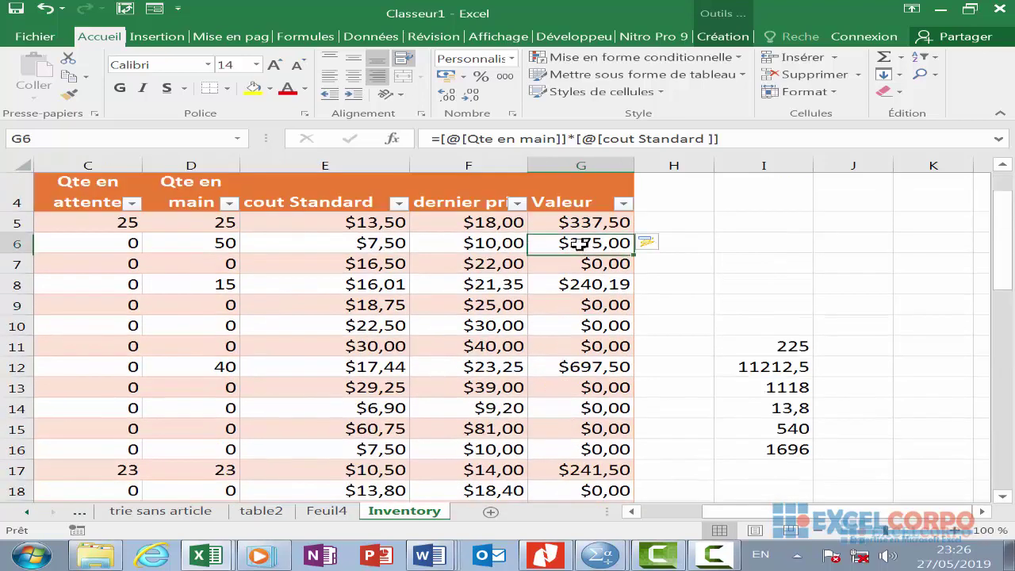
left_click(593, 324)
left_click(591, 367)
left_click(591, 389)
left_click(579, 284)
left_click(590, 241)
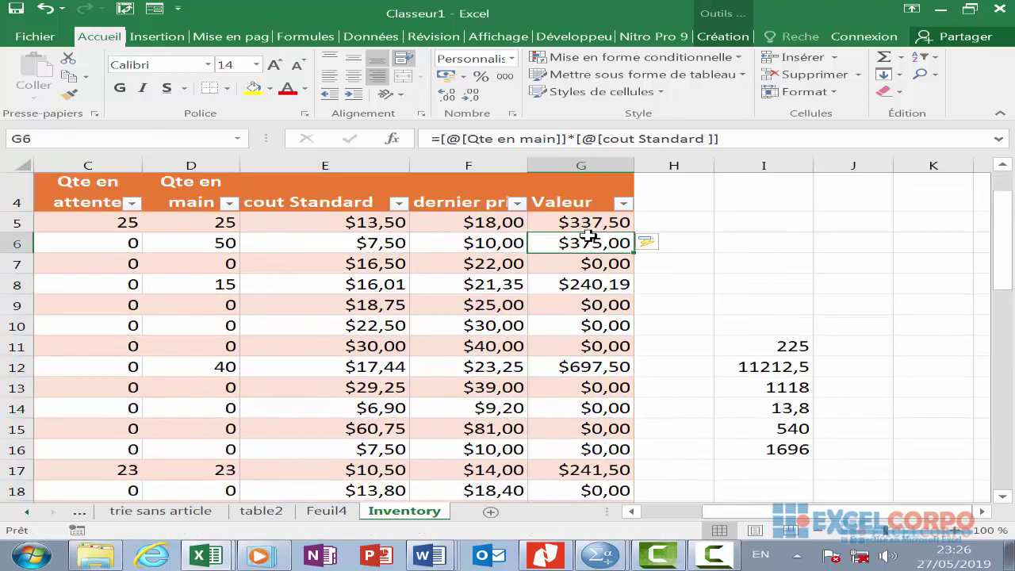
left_click(595, 224)
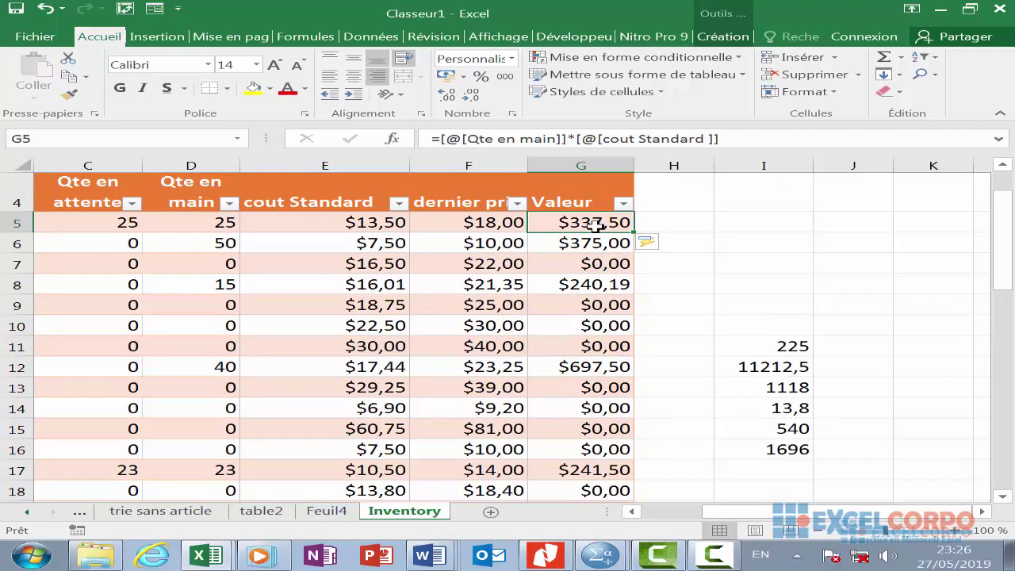
key("Return")
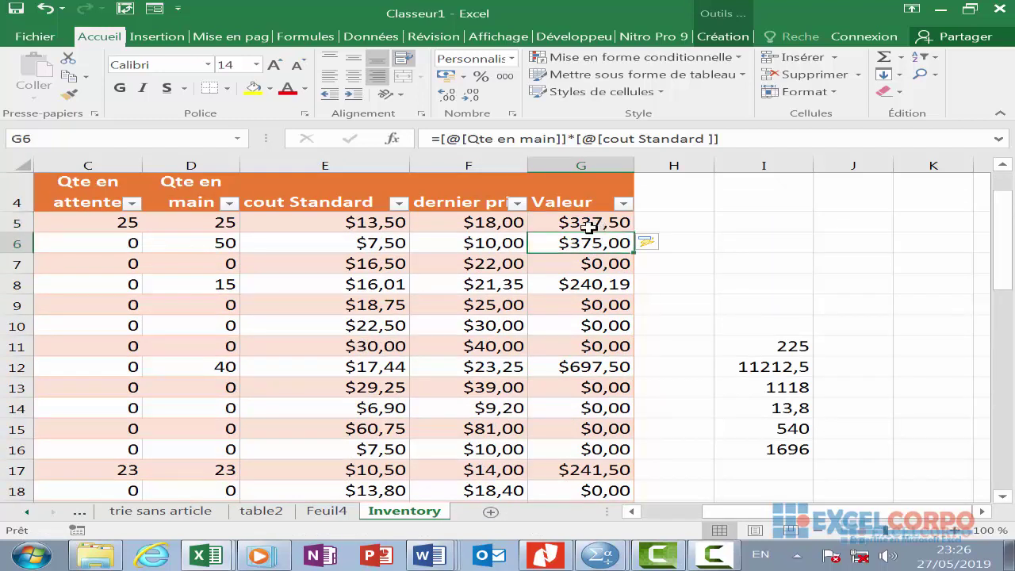
left_click(596, 224)
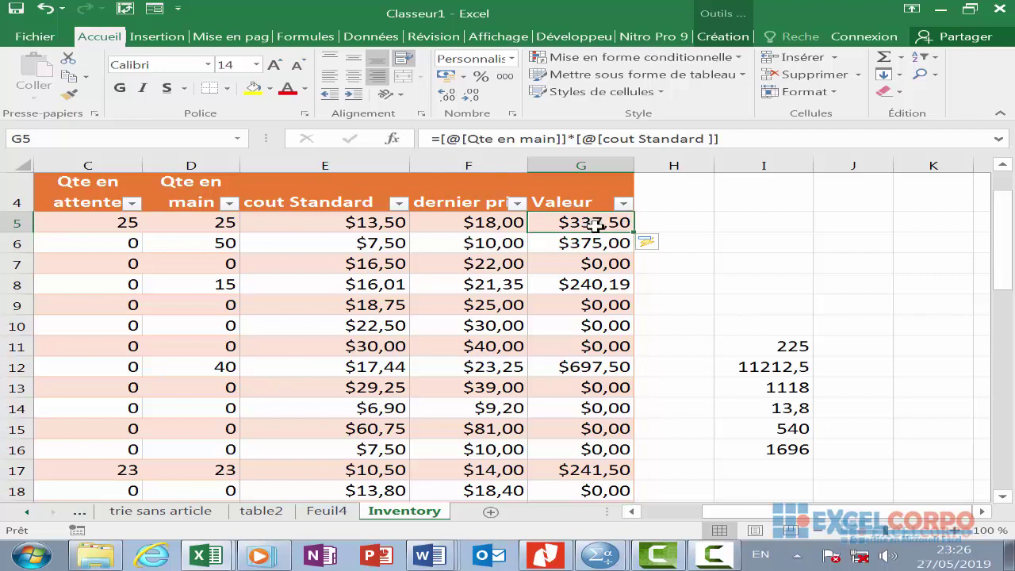
key("Return")
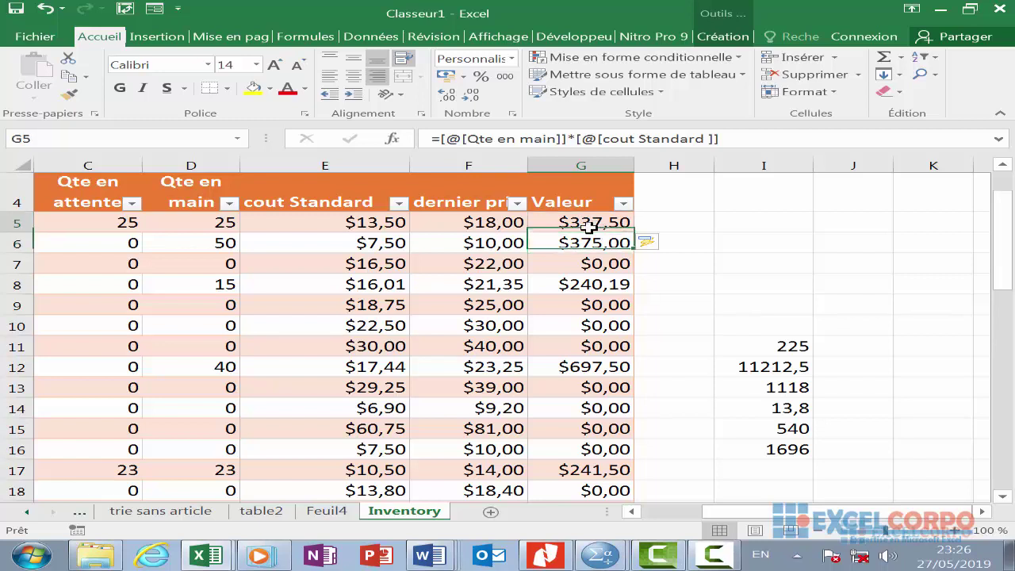
left_click(596, 225)
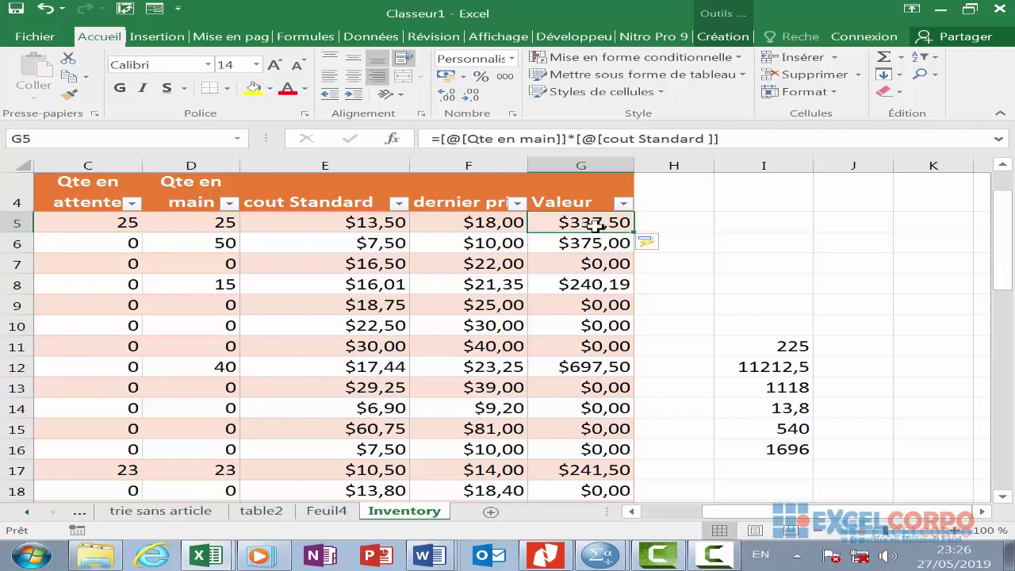